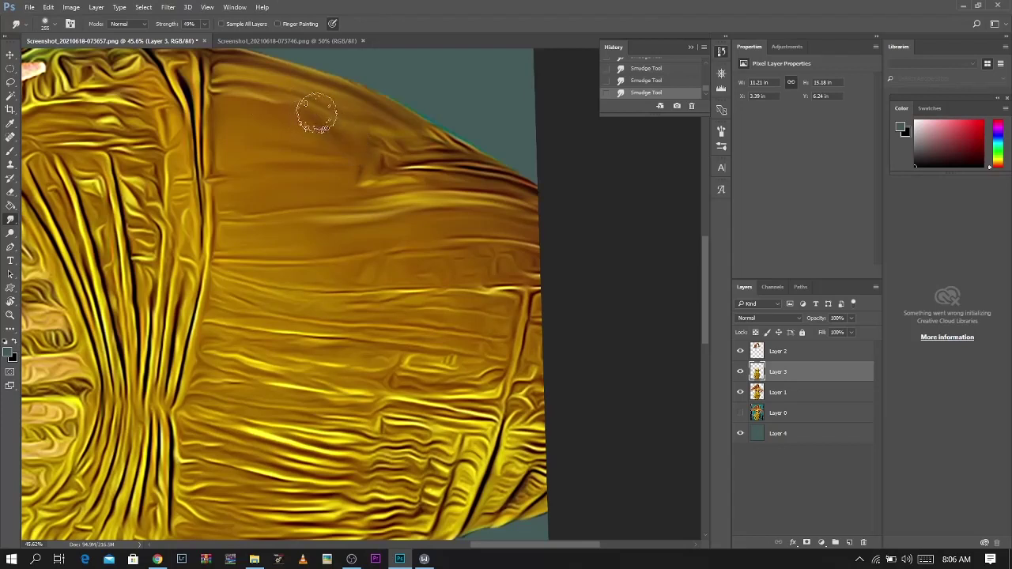
Smooth the creases across the upper middle of the skirt on Layer 3 with the Smudge tool, following the fabric folds
key(r)
mouse_move(528, 256)
mouse_down()
mouse_move(395, 185)
mouse_move(343, 198)
mouse_up()
drag(411, 117, 465, 139)
drag(371, 138, 434, 149)
mouse_move(362, 171)
mouse_down()
mouse_move(469, 156)
mouse_move(531, 175)
mouse_up()
mouse_move(336, 145)
mouse_down()
mouse_move(422, 153)
mouse_move(495, 242)
mouse_move(226, 311)
mouse_move(253, 313)
mouse_move(237, 320)
mouse_move(460, 287)
mouse_move(432, 303)
mouse_up()
mouse_move(517, 266)
mouse_down()
mouse_move(528, 301)
mouse_move(555, 297)
mouse_move(259, 346)
mouse_move(457, 323)
mouse_move(231, 346)
mouse_up()
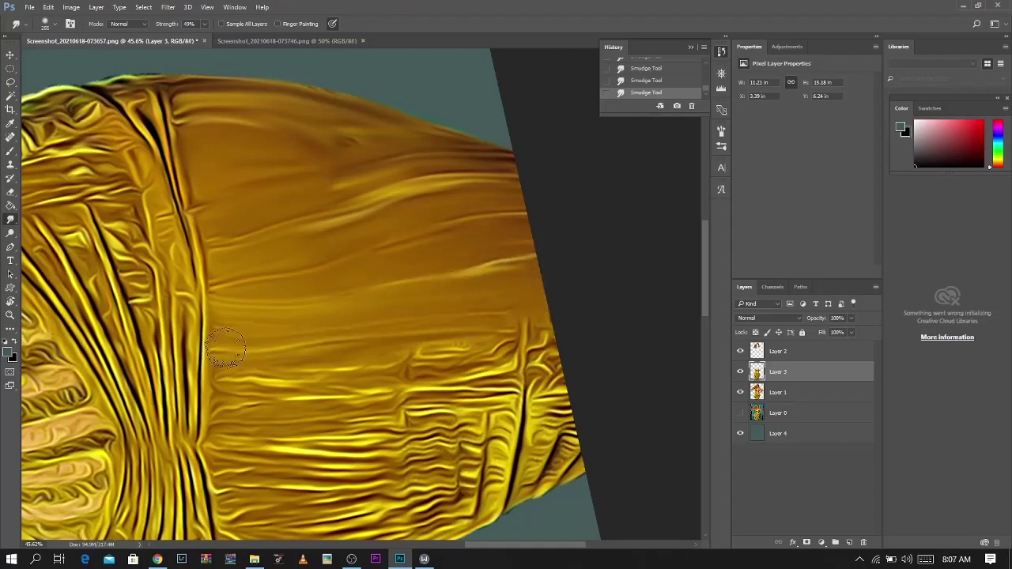
Smudge the fine pleats along the skirt's gathered side and near the hem into smooth folds
mouse_move(483, 342)
mouse_down()
mouse_move(427, 359)
mouse_move(237, 385)
mouse_move(490, 368)
mouse_move(483, 377)
mouse_move(517, 334)
mouse_move(600, 371)
mouse_up()
drag(461, 384, 484, 273)
mouse_move(274, 320)
mouse_down()
mouse_move(522, 311)
mouse_move(519, 367)
mouse_move(506, 389)
mouse_move(478, 372)
mouse_move(490, 341)
mouse_move(482, 392)
mouse_move(394, 403)
mouse_move(458, 366)
mouse_move(457, 329)
mouse_move(408, 379)
mouse_move(254, 376)
mouse_move(340, 377)
mouse_move(381, 351)
mouse_move(282, 349)
mouse_move(370, 396)
mouse_move(277, 405)
mouse_move(275, 429)
mouse_move(375, 420)
mouse_move(403, 431)
mouse_move(285, 460)
mouse_move(341, 482)
mouse_move(271, 495)
mouse_up()
mouse_move(581, 327)
mouse_down()
mouse_move(549, 358)
mouse_move(578, 279)
mouse_move(598, 294)
mouse_move(571, 360)
mouse_up()
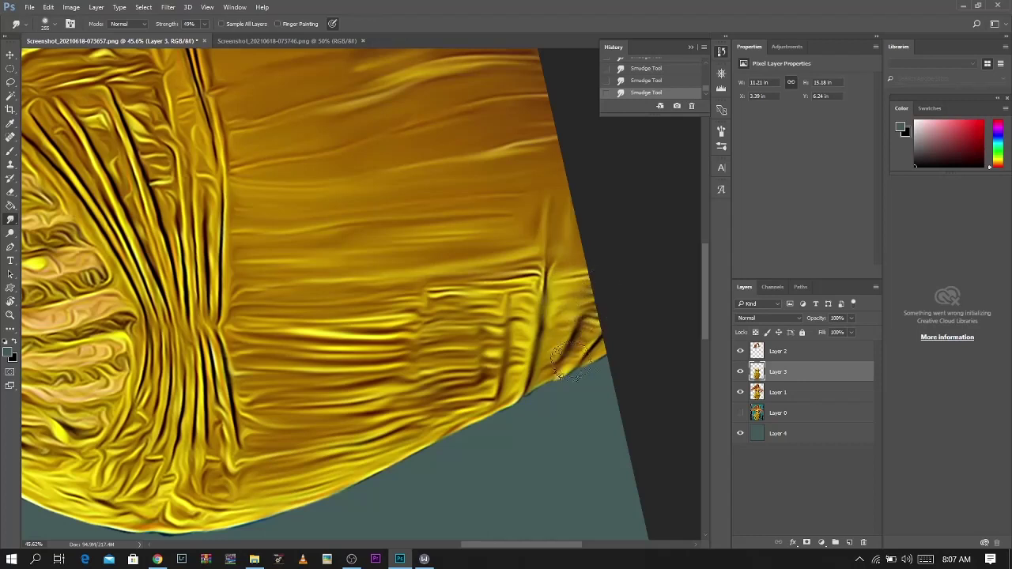
drag(503, 325, 414, 292)
drag(523, 274, 431, 320)
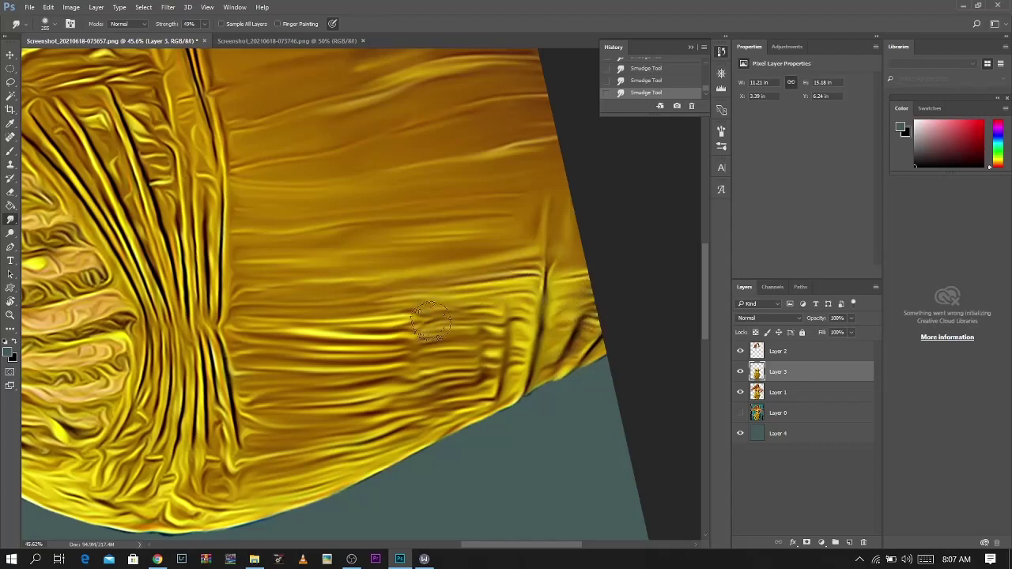
drag(317, 393, 469, 331)
key(r)
mouse_move(510, 257)
mouse_down()
mouse_move(403, 440)
mouse_move(415, 437)
mouse_up()
drag(361, 293, 209, 271)
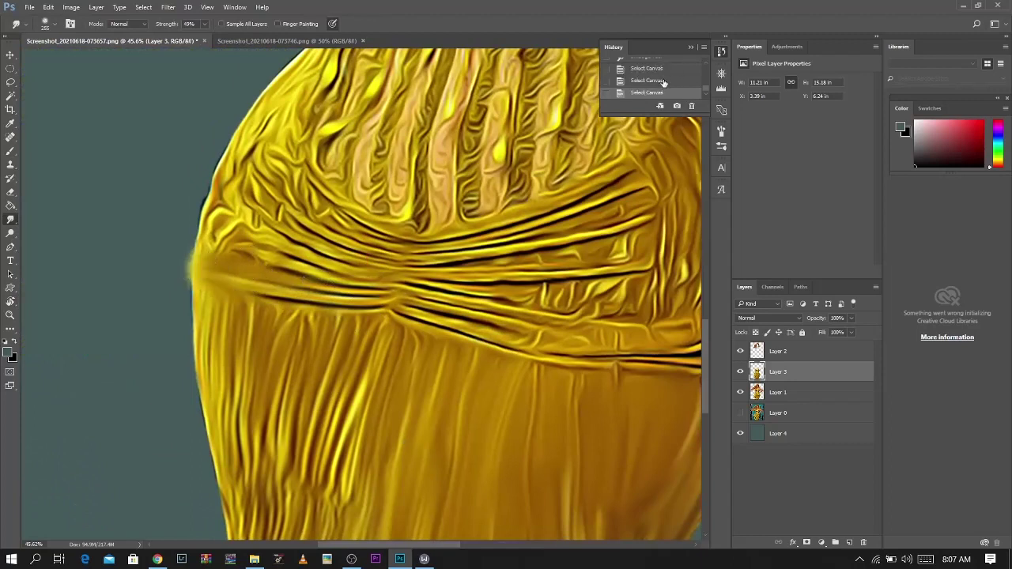
click(663, 81)
click(664, 71)
scroll(665, 72, up, 1)
click(665, 73)
click(665, 65)
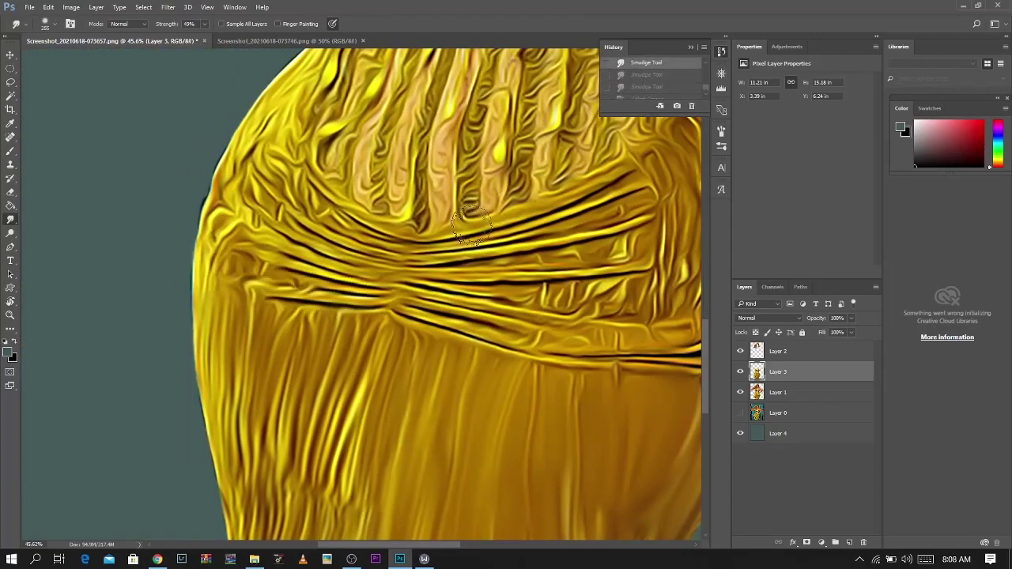
Smudge the outer edge of the left hip and the ends of the gathered waist folds into soft fabric shading
drag(375, 296, 239, 273)
mouse_move(232, 266)
mouse_down()
mouse_move(213, 249)
mouse_move(222, 242)
mouse_move(214, 286)
mouse_move(237, 170)
mouse_move(290, 92)
mouse_up()
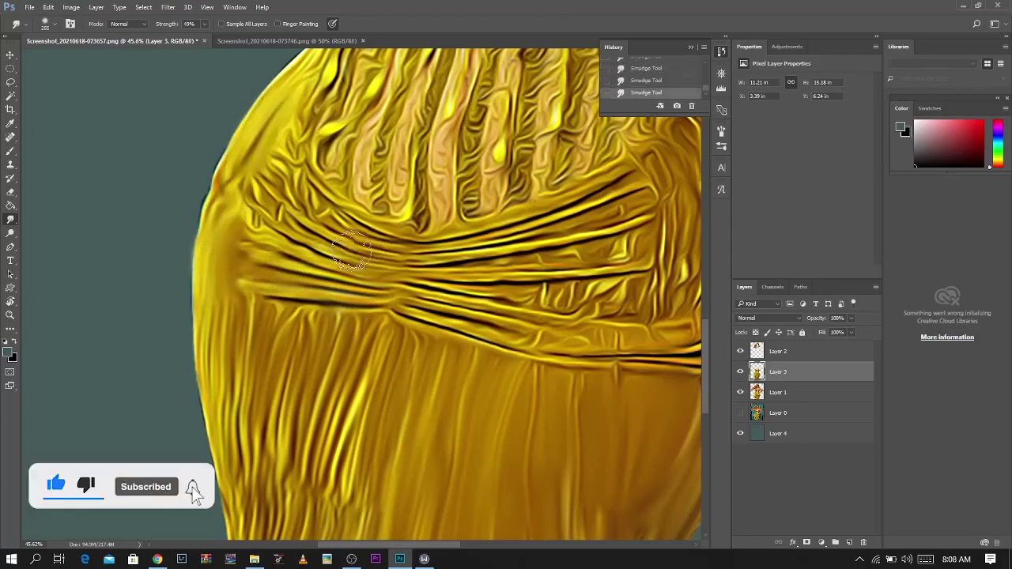
drag(372, 252, 259, 204)
drag(351, 230, 276, 170)
drag(347, 276, 253, 242)
Smudge the seam below the hips and the wrinkled fabric on the right hip under the hand
mouse_move(360, 303)
mouse_down()
mouse_move(419, 300)
mouse_move(514, 324)
mouse_move(411, 320)
mouse_move(615, 357)
mouse_move(480, 346)
mouse_up()
drag(554, 340, 445, 340)
drag(581, 365, 560, 364)
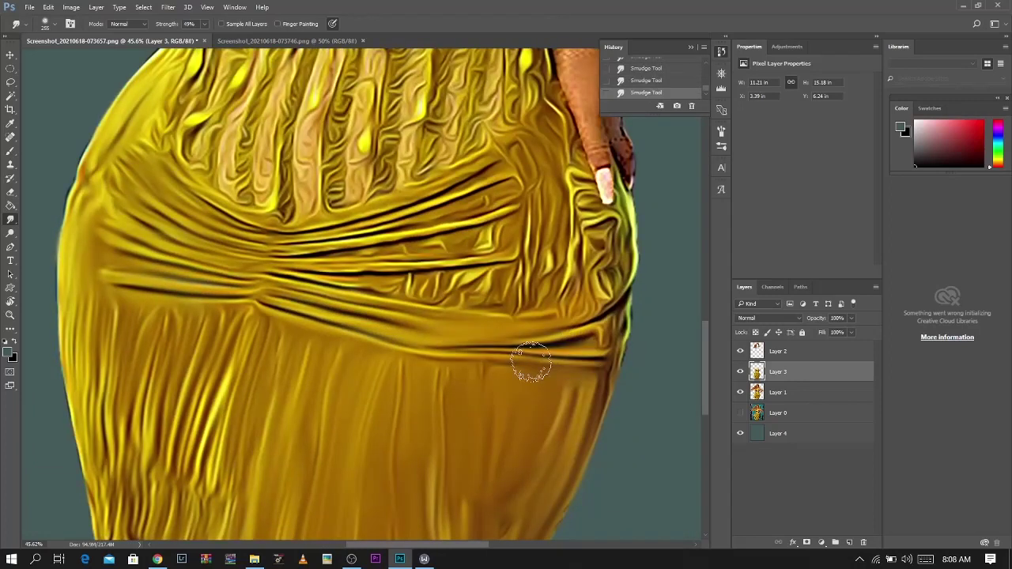
mouse_move(606, 324)
mouse_down()
mouse_move(597, 305)
mouse_move(617, 233)
mouse_move(585, 253)
mouse_up()
mouse_move(350, 281)
mouse_down()
mouse_move(340, 273)
mouse_move(546, 281)
mouse_move(466, 301)
mouse_move(433, 295)
mouse_up()
mouse_move(320, 261)
mouse_down()
mouse_move(508, 239)
mouse_move(424, 228)
mouse_move(328, 235)
mouse_move(496, 176)
mouse_move(472, 204)
mouse_move(523, 187)
mouse_move(540, 206)
mouse_move(501, 240)
mouse_move(538, 262)
mouse_up()
drag(539, 200, 549, 351)
mouse_move(543, 300)
mouse_down()
mouse_move(549, 280)
mouse_move(565, 283)
mouse_move(584, 348)
mouse_move(569, 316)
mouse_up()
Blend the rough texture between the lower bodice stripes just above the gathered waist with vertical smudge strokes
mouse_move(322, 298)
mouse_down()
mouse_move(324, 326)
mouse_move(295, 318)
mouse_move(276, 329)
mouse_move(292, 242)
mouse_move(237, 317)
mouse_move(248, 268)
mouse_up()
drag(249, 267, 235, 315)
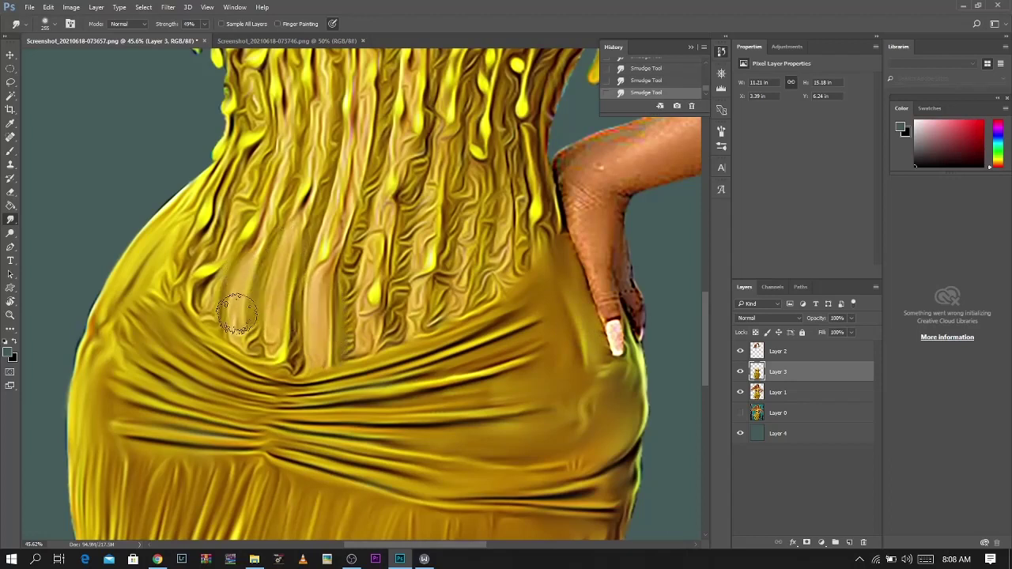
drag(368, 285, 363, 335)
drag(414, 274, 412, 314)
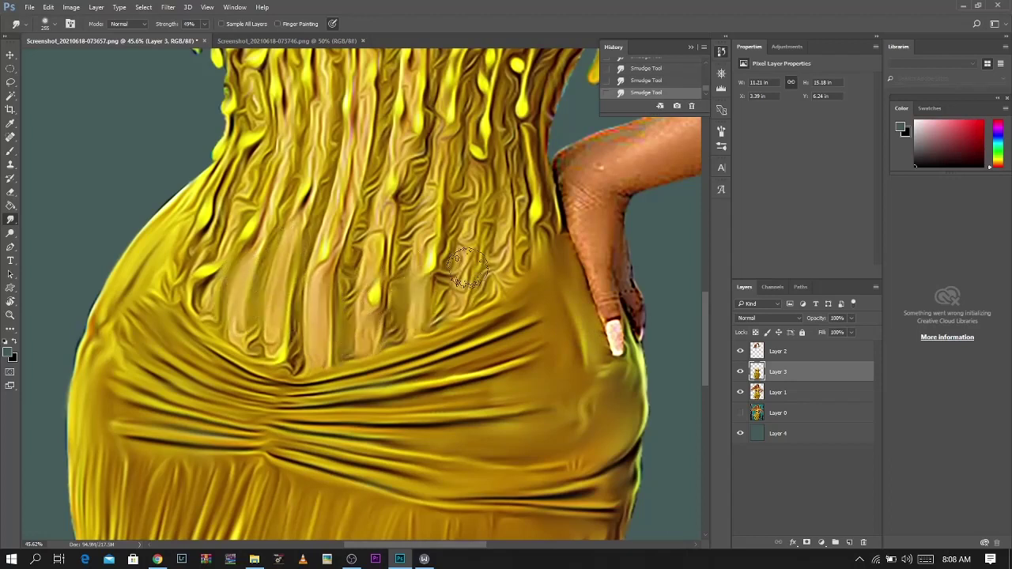
mouse_move(464, 295)
mouse_down()
mouse_move(466, 235)
mouse_move(473, 178)
mouse_up()
drag(506, 207, 499, 277)
mouse_move(248, 257)
mouse_down()
mouse_move(240, 225)
mouse_move(265, 183)
mouse_up()
drag(264, 183, 234, 232)
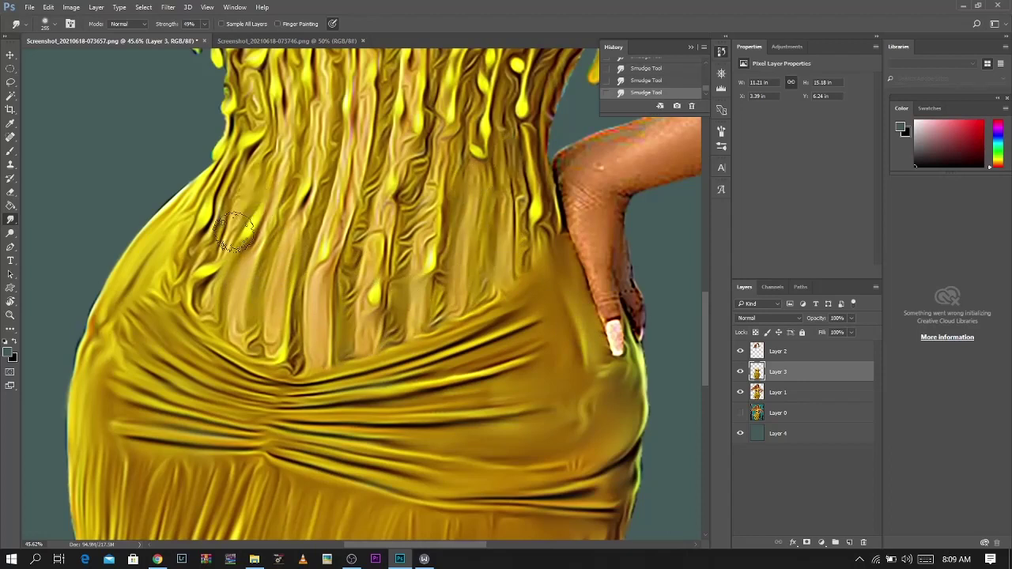
Smudge along the central stripes of the bodice with the canvas rotated sideways and a smaller brush
scroll(229, 241, down, 6)
scroll(353, 329, up, 8)
mouse_move(293, 293)
mouse_down()
mouse_move(273, 297)
mouse_move(289, 261)
mouse_move(277, 355)
mouse_move(316, 253)
mouse_move(304, 348)
mouse_up()
mouse_move(324, 259)
mouse_down()
mouse_move(348, 245)
mouse_move(350, 400)
mouse_move(388, 260)
mouse_move(399, 264)
mouse_up()
key(r)
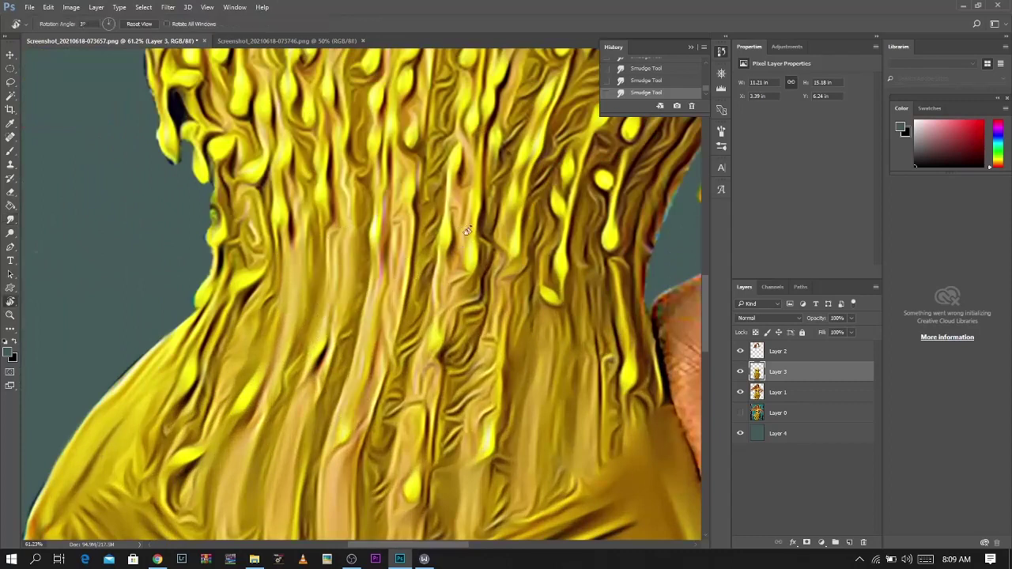
drag(468, 230, 286, 369)
mouse_move(390, 378)
mouse_down()
mouse_move(238, 340)
mouse_move(157, 333)
mouse_up()
mouse_move(249, 338)
mouse_down()
mouse_move(319, 350)
mouse_move(538, 355)
mouse_up()
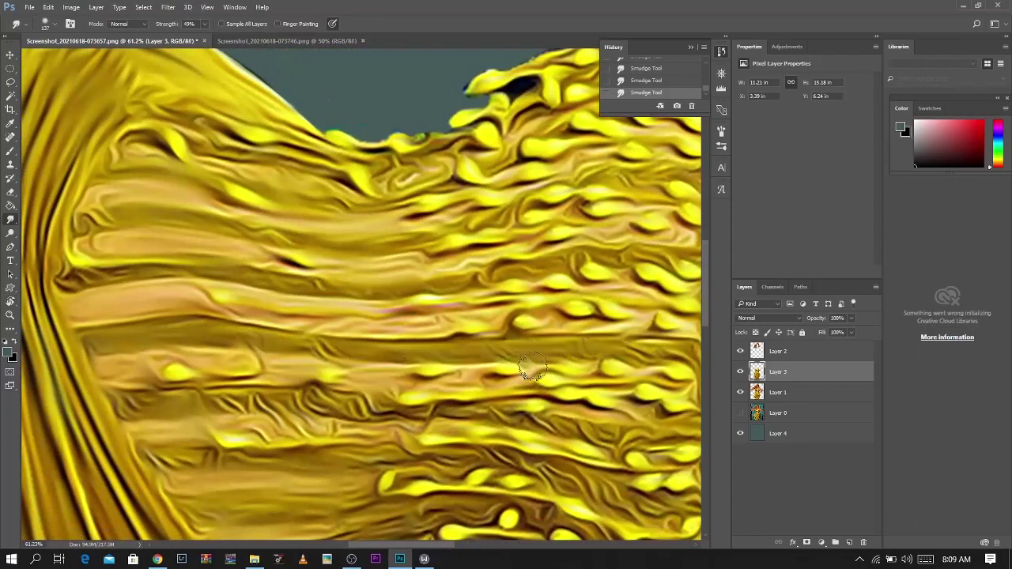
Smooth the wrinkled stripes at both sides of the bodice waist by smudging along their length
mouse_move(369, 204)
mouse_down()
mouse_move(395, 164)
mouse_move(253, 158)
mouse_move(340, 191)
mouse_up()
drag(202, 142, 225, 149)
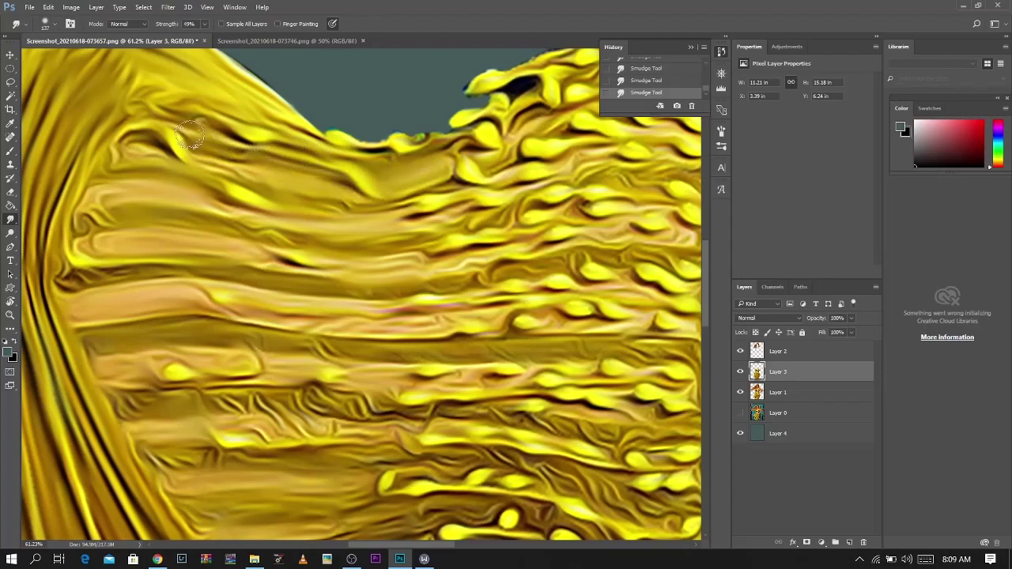
drag(74, 191, 52, 269)
mouse_move(100, 181)
mouse_down()
mouse_move(101, 208)
mouse_move(255, 212)
mouse_up()
drag(318, 327, 402, 316)
scroll(401, 316, down, 5)
mouse_move(232, 249)
mouse_down()
mouse_move(204, 254)
mouse_move(387, 273)
mouse_move(304, 300)
mouse_move(203, 305)
mouse_up()
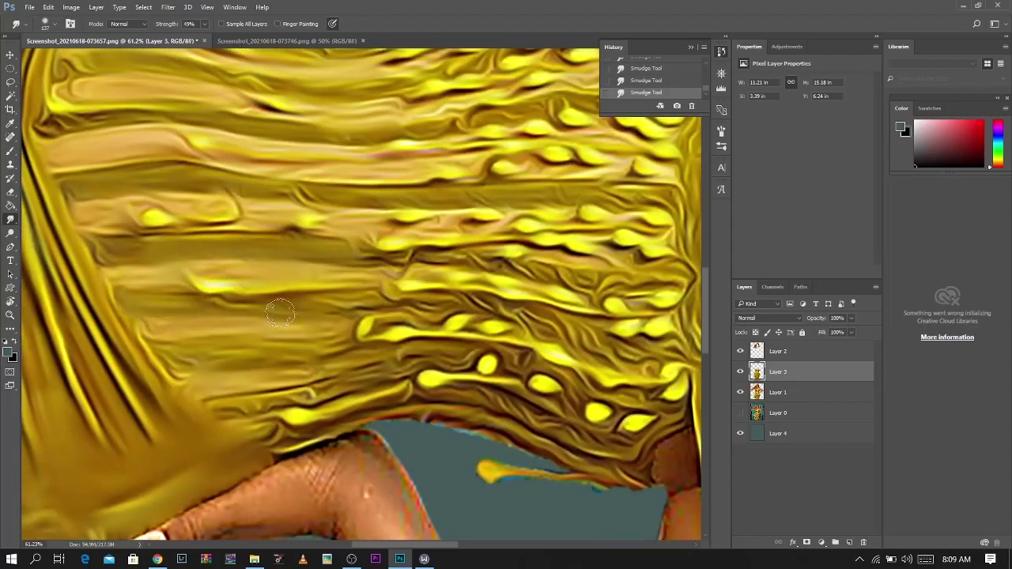
Smudge the bodice stripes beside the hand on the hip and up to the neckline band
mouse_move(225, 404)
mouse_down()
mouse_move(372, 388)
mouse_move(348, 379)
mouse_move(450, 312)
mouse_move(358, 310)
mouse_move(514, 323)
mouse_move(597, 357)
mouse_move(581, 400)
mouse_move(567, 378)
mouse_move(510, 359)
mouse_move(609, 447)
mouse_move(459, 415)
mouse_move(567, 458)
mouse_move(414, 415)
mouse_move(292, 443)
mouse_move(461, 473)
mouse_up()
mouse_move(621, 483)
mouse_down()
mouse_move(668, 423)
mouse_move(624, 399)
mouse_move(656, 354)
mouse_move(458, 301)
mouse_move(557, 276)
mouse_move(415, 257)
mouse_move(341, 269)
mouse_up()
mouse_move(674, 300)
mouse_down()
mouse_move(633, 286)
mouse_move(388, 287)
mouse_up()
mouse_move(420, 321)
mouse_down()
mouse_move(447, 323)
mouse_move(457, 338)
mouse_move(443, 261)
mouse_move(455, 229)
mouse_move(447, 264)
mouse_up()
drag(415, 189, 165, 198)
mouse_move(285, 110)
mouse_down()
mouse_move(140, 114)
mouse_move(340, 103)
mouse_move(440, 113)
mouse_move(449, 162)
mouse_move(448, 135)
mouse_up()
drag(454, 255, 484, 413)
drag(484, 265, 508, 69)
mouse_move(439, 175)
mouse_down()
mouse_move(334, 190)
mouse_move(143, 250)
mouse_up()
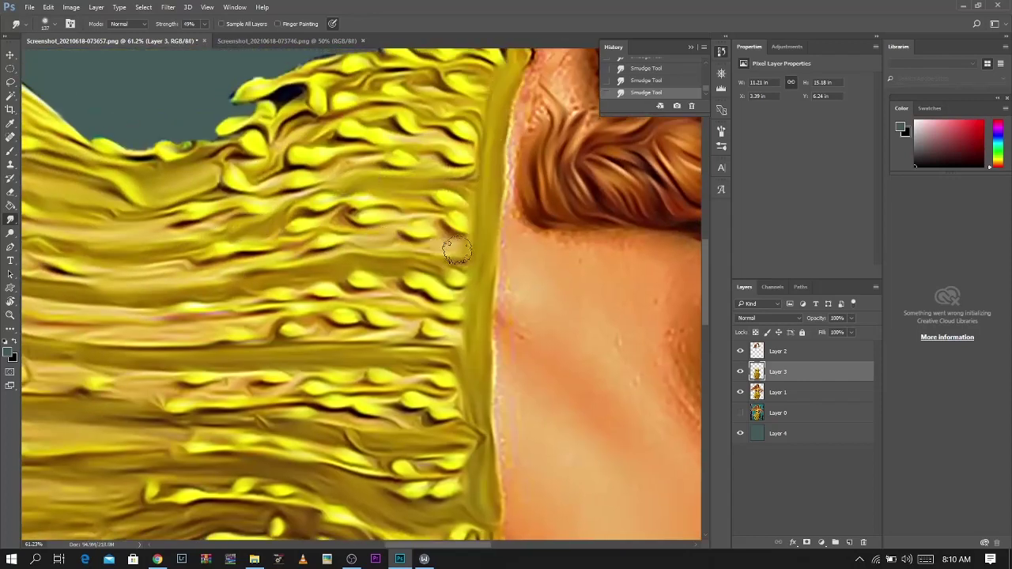
Blend the fabric between the yellow drop beads below the neckline and along the bodice's left edge
drag(452, 245, 274, 262)
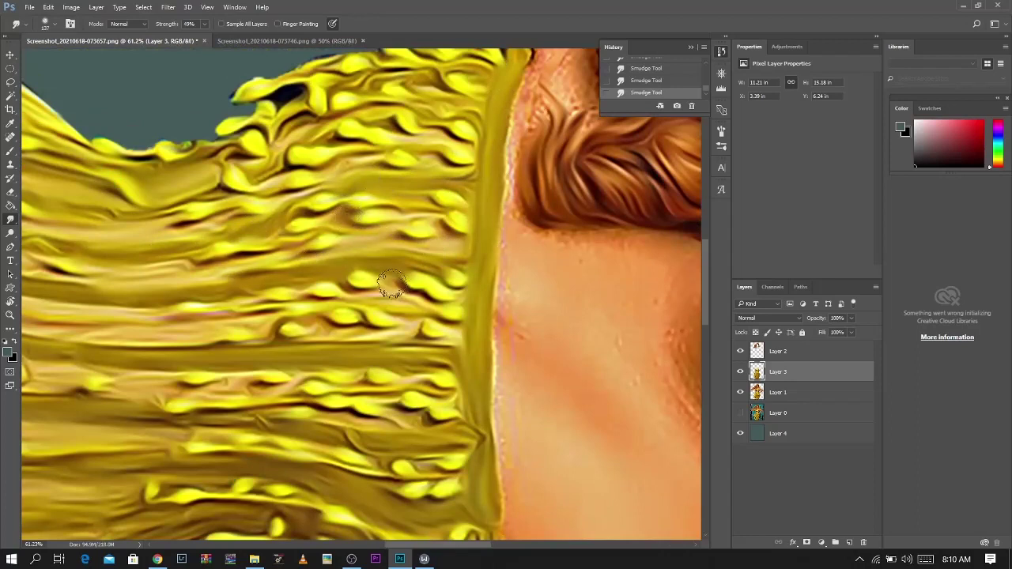
drag(370, 238, 427, 306)
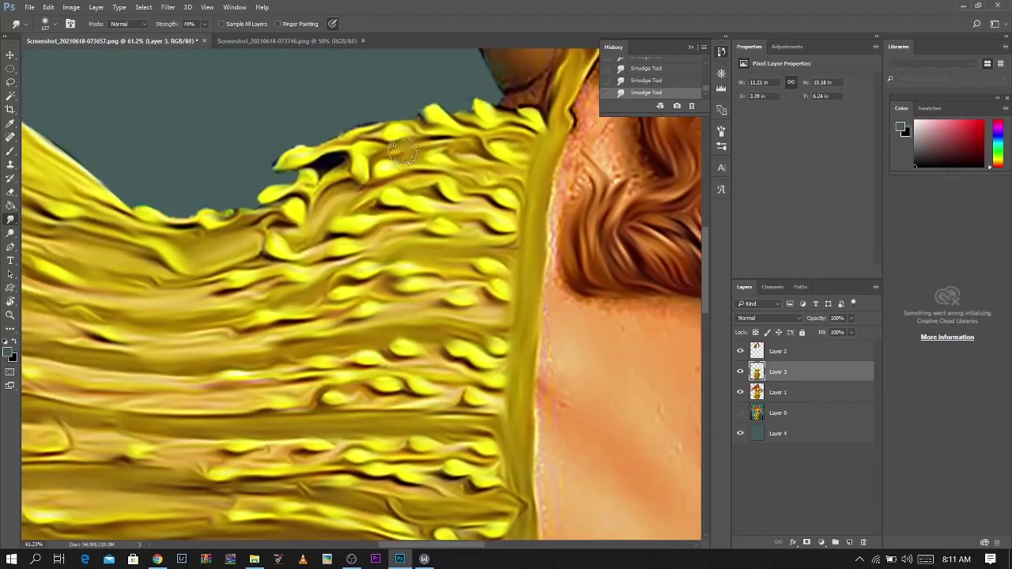
key(x)
drag(345, 133, 270, 167)
drag(199, 215, 167, 218)
Smudge the dress's neckline band and off-shoulder sleeves smooth with the canvas turned upright
scroll(267, 194, down, 8)
key(r)
mouse_move(298, 90)
mouse_down()
mouse_move(176, 195)
mouse_move(224, 332)
mouse_up()
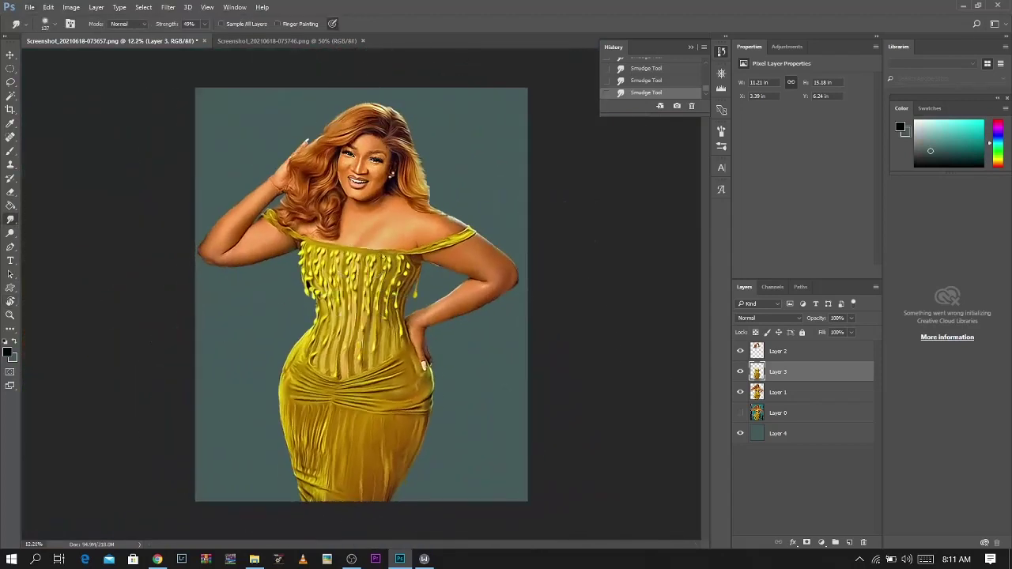
scroll(414, 232, up, 8)
mouse_move(333, 297)
mouse_down()
mouse_move(411, 300)
mouse_move(553, 253)
mouse_move(486, 276)
mouse_move(593, 221)
mouse_move(498, 273)
mouse_move(442, 289)
mouse_up()
drag(168, 338, 586, 339)
mouse_move(47, 117)
mouse_down()
mouse_move(68, 112)
mouse_move(105, 131)
mouse_move(115, 167)
mouse_move(213, 221)
mouse_move(315, 254)
mouse_move(210, 233)
mouse_up()
Smudge the hair strands on Layer 2 along their flow on both sides of the face
scroll(385, 311, down, 6)
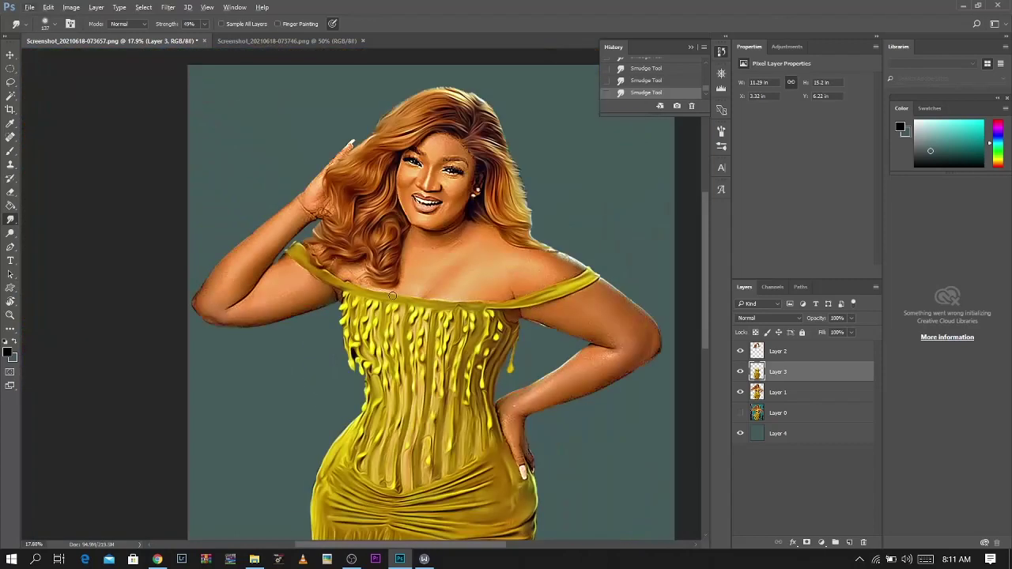
scroll(392, 296, down, 3)
scroll(355, 207, up, 7)
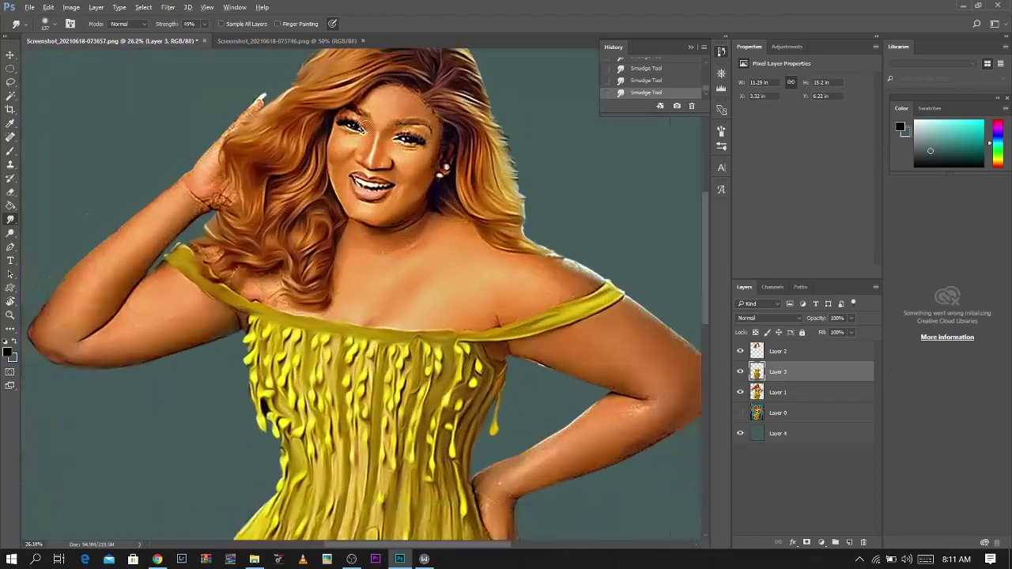
ctrl+click(245, 190)
drag(565, 150, 558, 246)
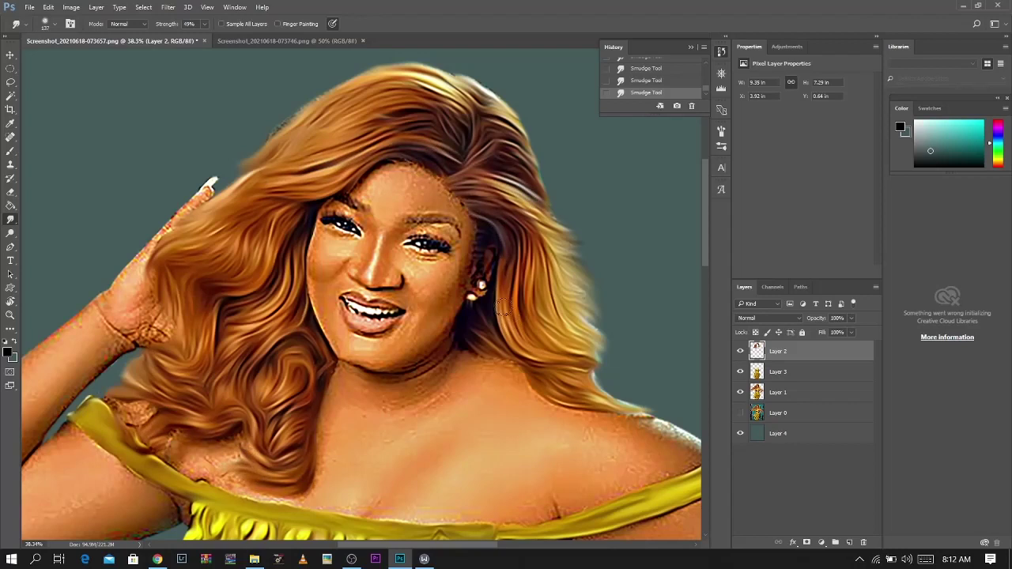
drag(274, 223, 251, 285)
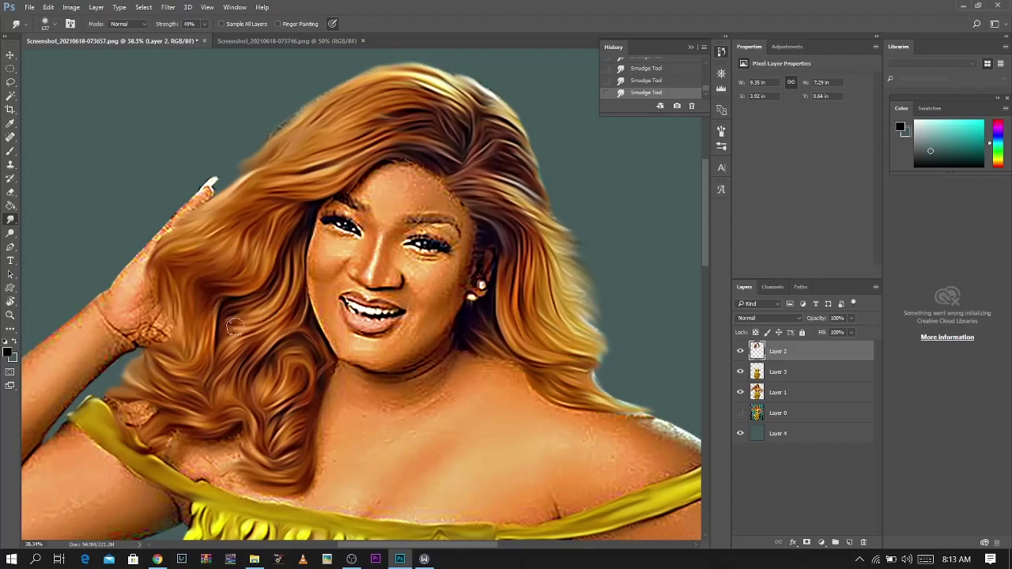
Make Layer 1 the active layer, toggling layer visibility to check which parts it contains
scroll(278, 305, down, 4)
scroll(347, 186, up, 2)
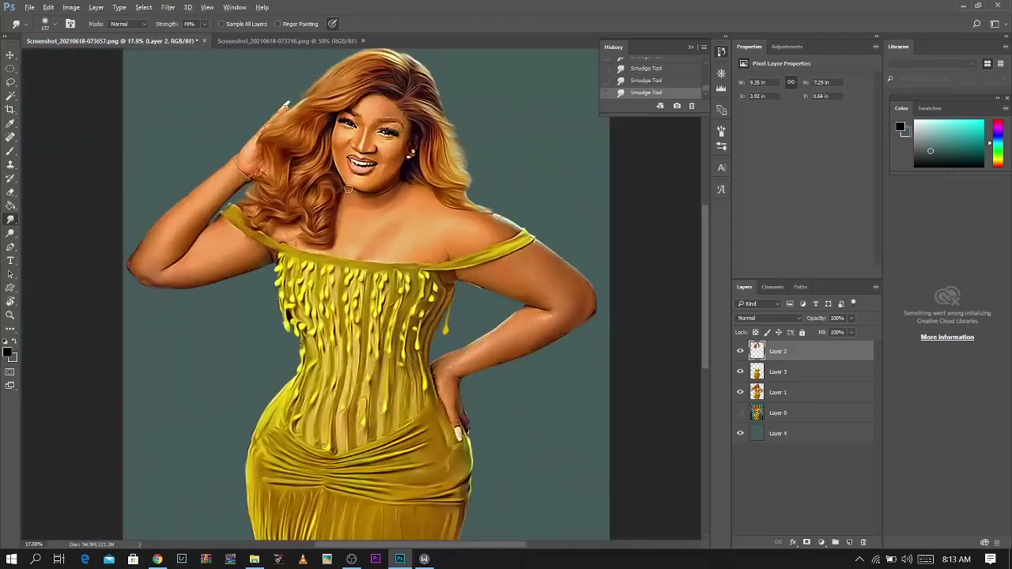
click(741, 351)
click(789, 392)
click(740, 392)
click(740, 392)
click(820, 542)
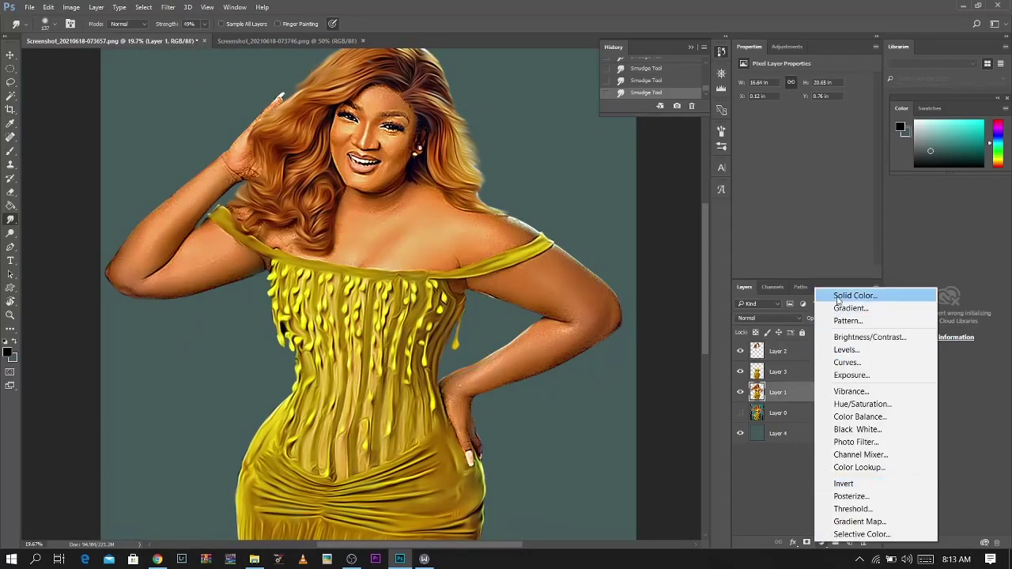
click(799, 394)
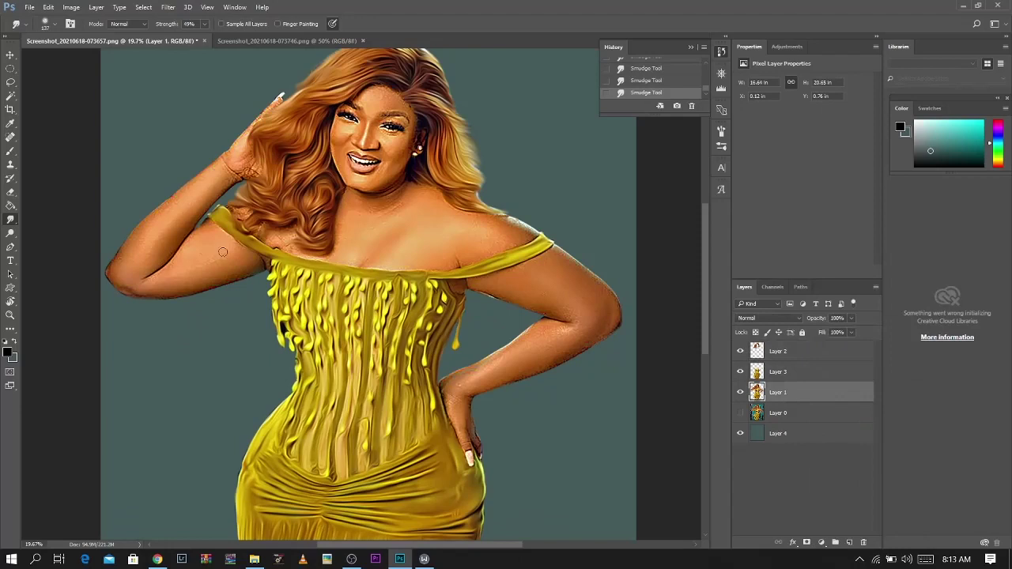
Smudge away the pixelated edge of the raised finger beside the hair with a small brush
scroll(176, 220, up, 9)
drag(305, 106, 192, 271)
scroll(300, 125, up, 5)
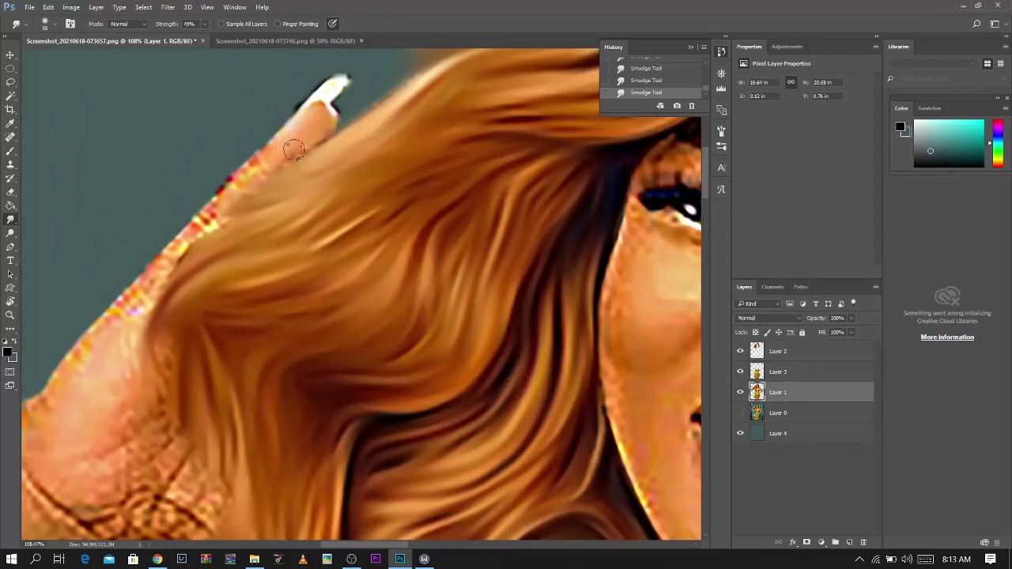
mouse_move(254, 177)
mouse_down()
mouse_move(205, 234)
mouse_move(289, 142)
mouse_move(142, 294)
mouse_up()
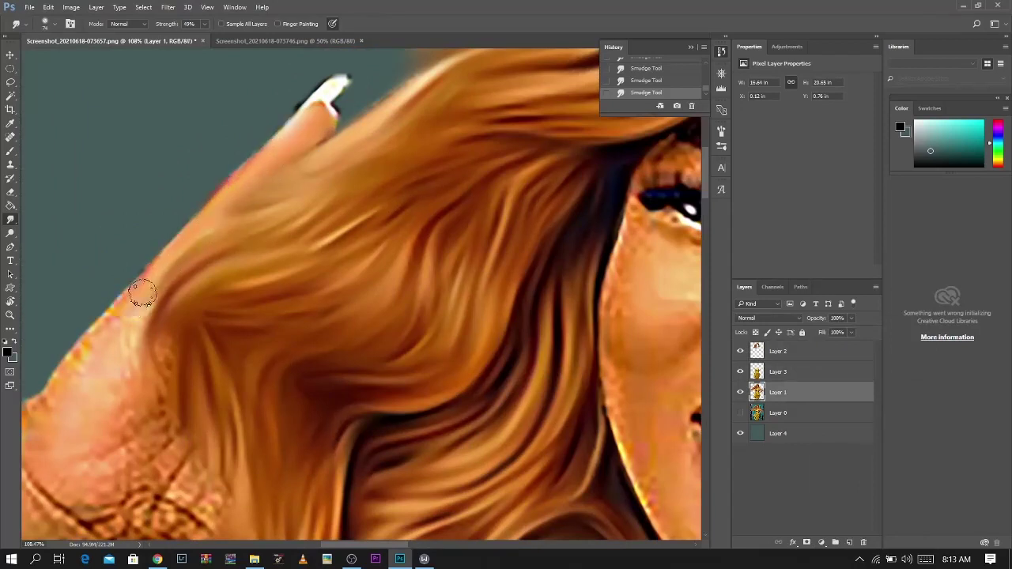
drag(106, 348, 222, 179)
Smooth the skin of the raised hand and wrist using a larger smudge brush, keeping the wrist crease
key(bracketright)
key(bracketright)
key(bracketright)
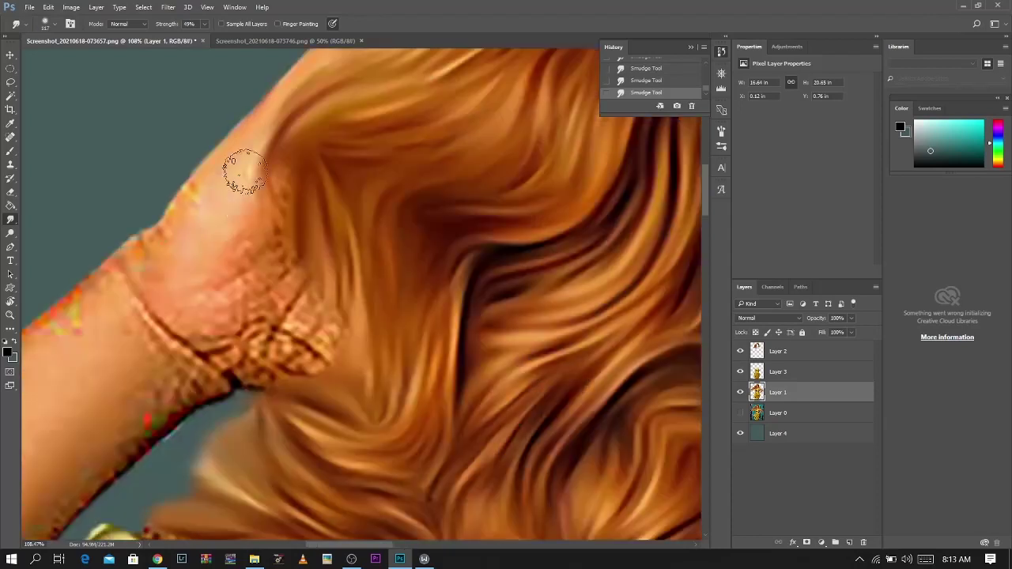
drag(262, 206, 225, 259)
mouse_move(204, 212)
mouse_down()
mouse_move(165, 259)
mouse_move(148, 257)
mouse_move(195, 316)
mouse_move(247, 294)
mouse_move(278, 253)
mouse_move(245, 285)
mouse_move(287, 299)
mouse_move(287, 281)
mouse_move(309, 321)
mouse_move(336, 321)
mouse_move(276, 357)
mouse_move(291, 372)
mouse_move(216, 342)
mouse_move(251, 321)
mouse_move(203, 336)
mouse_move(242, 375)
mouse_move(261, 378)
mouse_move(200, 373)
mouse_move(146, 316)
mouse_up()
drag(162, 360, 113, 283)
mouse_move(81, 356)
mouse_down()
mouse_move(298, 285)
mouse_move(362, 204)
mouse_move(394, 223)
mouse_move(390, 248)
mouse_move(460, 253)
mouse_move(399, 270)
mouse_move(425, 240)
mouse_up()
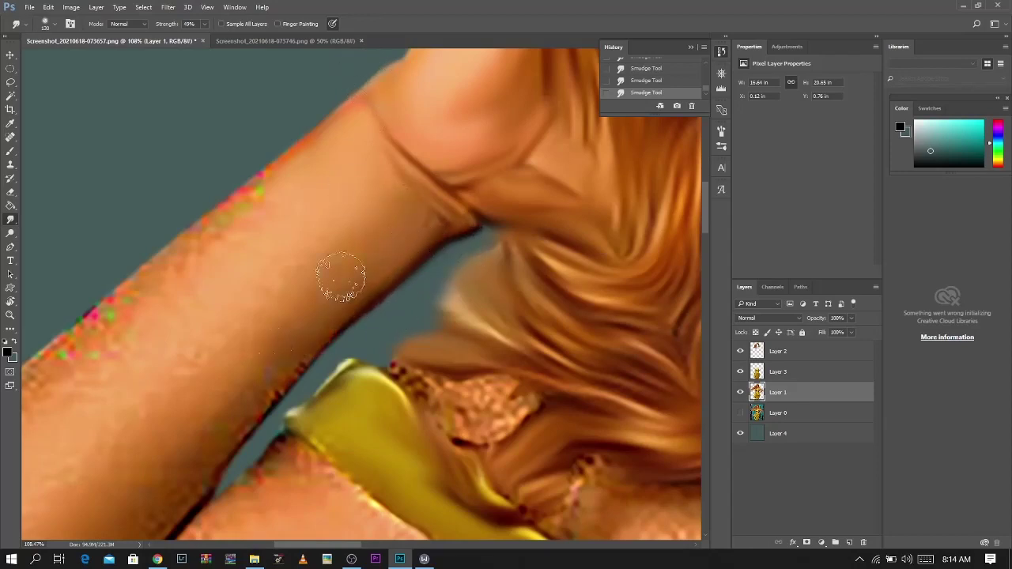
Blend the skin and noisy edges of the raised forearm with long smudge strokes along the arm
drag(274, 295, 296, 296)
mouse_move(344, 219)
mouse_down()
mouse_move(290, 284)
mouse_move(227, 392)
mouse_move(276, 354)
mouse_up()
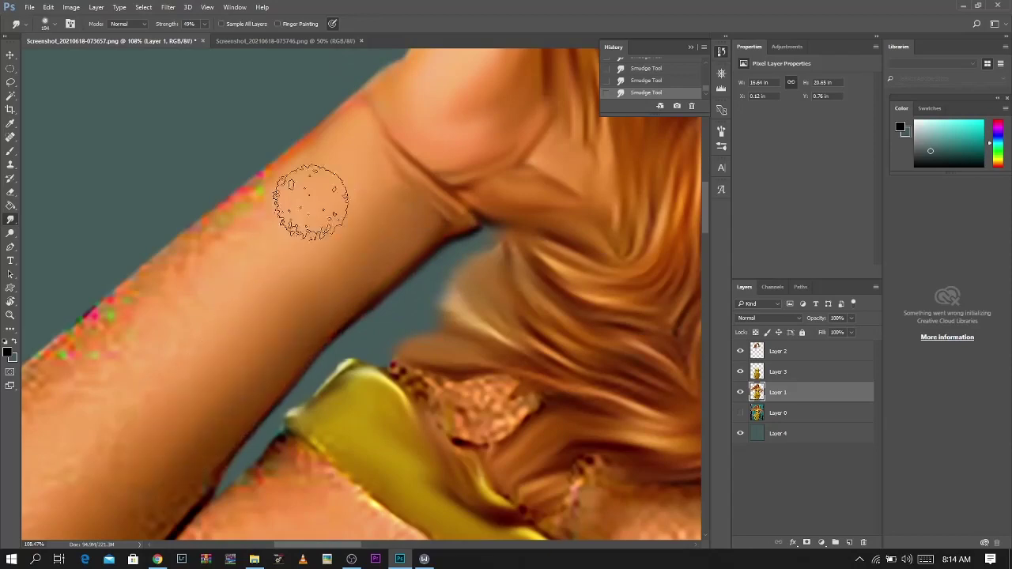
mouse_move(279, 218)
mouse_down()
mouse_move(287, 214)
mouse_move(143, 334)
mouse_move(129, 332)
mouse_move(158, 374)
mouse_up()
drag(188, 340, 402, 249)
mouse_move(367, 287)
mouse_down()
mouse_move(425, 284)
mouse_move(571, 136)
mouse_move(264, 355)
mouse_move(262, 319)
mouse_move(203, 369)
mouse_move(278, 315)
mouse_move(131, 418)
mouse_move(249, 407)
mouse_up()
drag(208, 497, 316, 314)
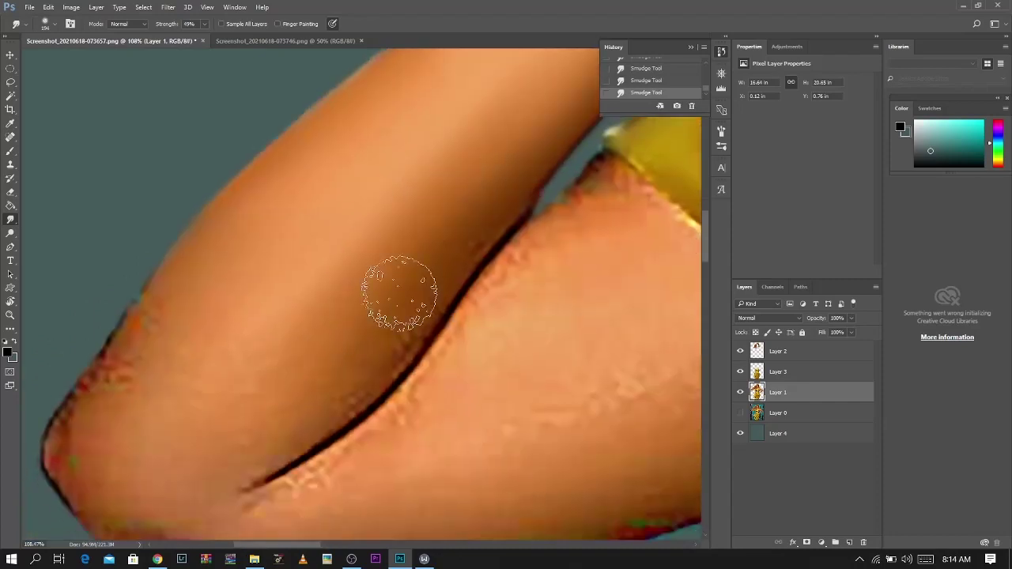
Smooth the inner arm crease and the elbow's rough outer edge, reducing the smudge brush size for the edge
mouse_move(327, 394)
mouse_down()
mouse_move(259, 434)
mouse_move(333, 330)
mouse_move(281, 391)
mouse_move(224, 324)
mouse_move(247, 340)
mouse_move(153, 339)
mouse_move(176, 302)
mouse_move(171, 331)
mouse_move(116, 397)
mouse_move(140, 367)
mouse_up()
key(bracketleft)
key(bracketleft)
key(bracketleft)
key(bracketleft)
key(bracketleft)
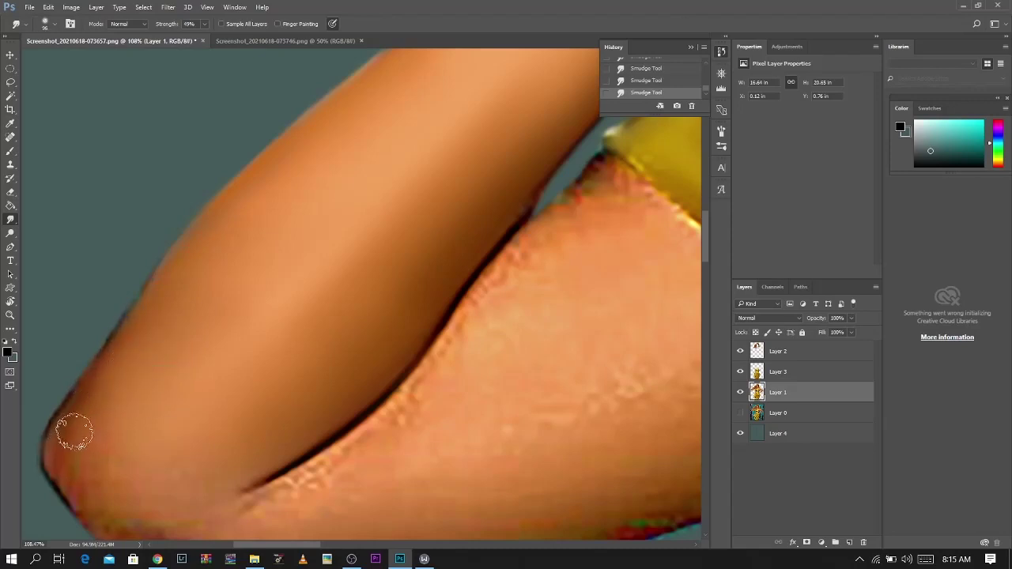
drag(128, 465, 218, 287)
Smudge the skin of the raised upper arm smooth from the elbow up to the yellow sleeve
mouse_move(219, 288)
mouse_down()
mouse_move(242, 293)
mouse_move(165, 294)
mouse_move(215, 350)
mouse_move(282, 385)
mouse_move(495, 390)
mouse_move(294, 361)
mouse_move(372, 340)
mouse_move(520, 211)
mouse_move(529, 324)
mouse_move(477, 401)
mouse_move(613, 389)
mouse_up()
drag(515, 350, 268, 409)
mouse_move(338, 452)
mouse_down()
mouse_move(303, 461)
mouse_move(429, 413)
mouse_move(345, 425)
mouse_move(400, 344)
mouse_move(495, 260)
mouse_move(393, 319)
mouse_move(305, 255)
mouse_move(198, 350)
mouse_move(369, 154)
mouse_move(436, 194)
mouse_move(592, 236)
mouse_up()
drag(525, 200, 497, 332)
drag(450, 259, 420, 258)
drag(420, 193, 408, 218)
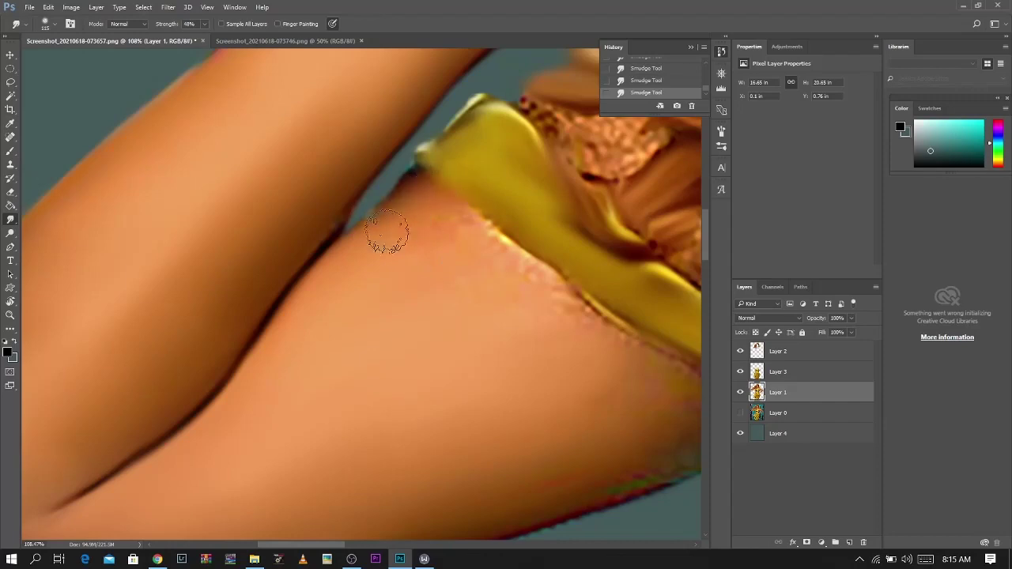
Blend the upper arm skin along the sleeve edge and into the armpit, using a smaller smudge brush there
mouse_move(460, 246)
mouse_down()
mouse_move(482, 278)
mouse_move(523, 262)
mouse_up()
mouse_move(538, 322)
mouse_down()
mouse_move(387, 147)
mouse_move(494, 192)
mouse_move(423, 128)
mouse_move(512, 219)
mouse_move(469, 234)
mouse_move(521, 237)
mouse_move(542, 260)
mouse_move(515, 272)
mouse_move(549, 264)
mouse_move(451, 276)
mouse_move(361, 316)
mouse_move(380, 300)
mouse_move(187, 355)
mouse_move(319, 319)
mouse_move(248, 423)
mouse_move(169, 440)
mouse_move(250, 366)
mouse_move(203, 357)
mouse_move(485, 282)
mouse_move(510, 225)
mouse_up()
key(bracketleft)
key(bracketleft)
key(bracketleft)
key(bracketleft)
key(bracketleft)
key(bracketleft)
key(bracketleft)
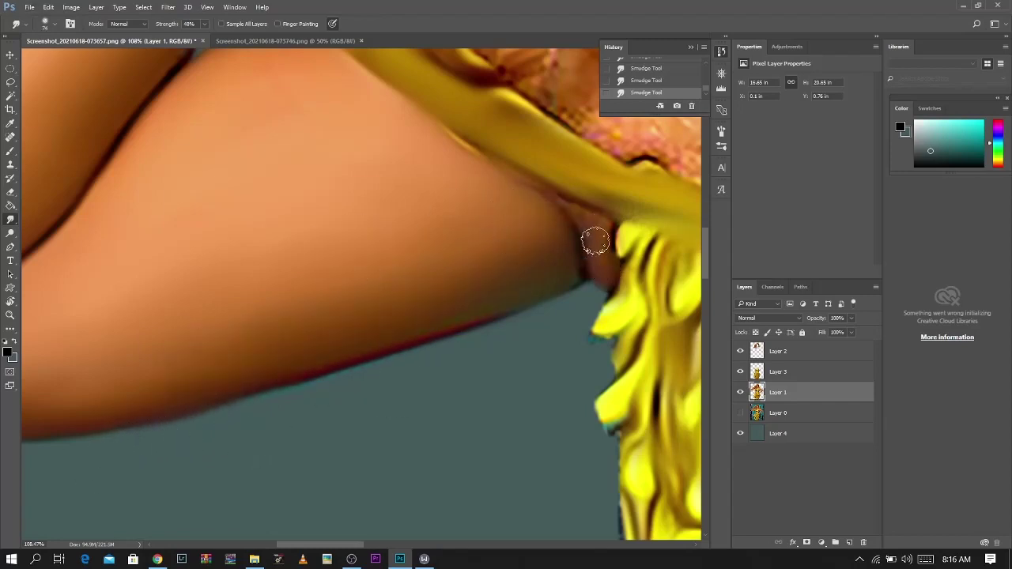
scroll(375, 254, down, 6)
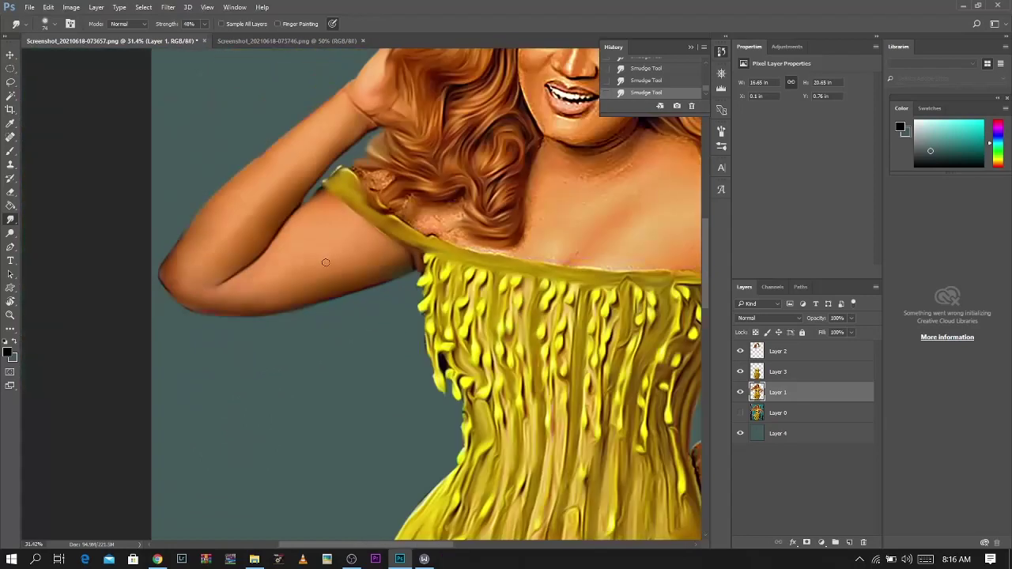
Go over the skin of the raised forearm and elbow with a larger smudge brush
scroll(246, 210, up, 5)
drag(216, 210, 235, 214)
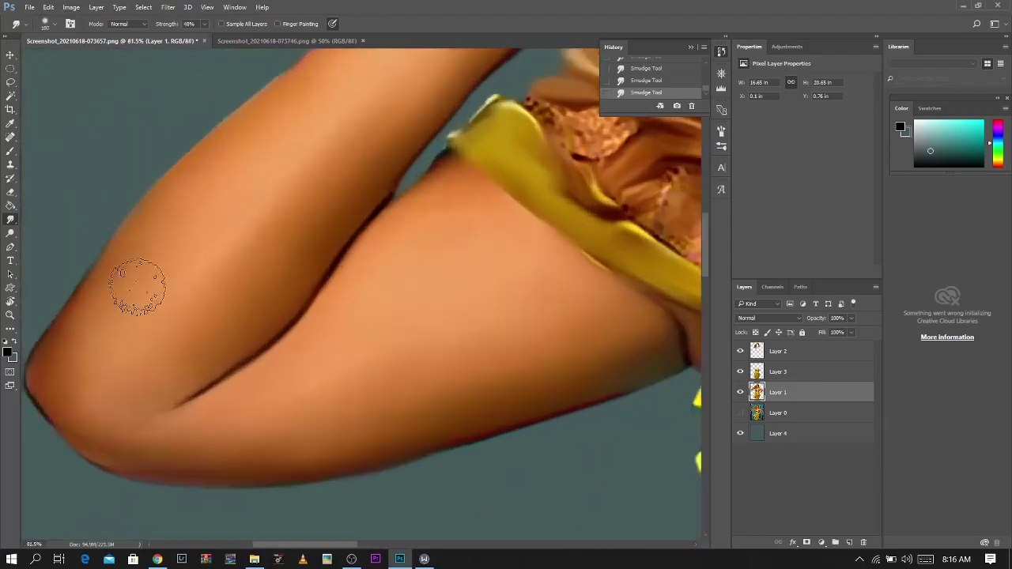
drag(313, 138, 262, 260)
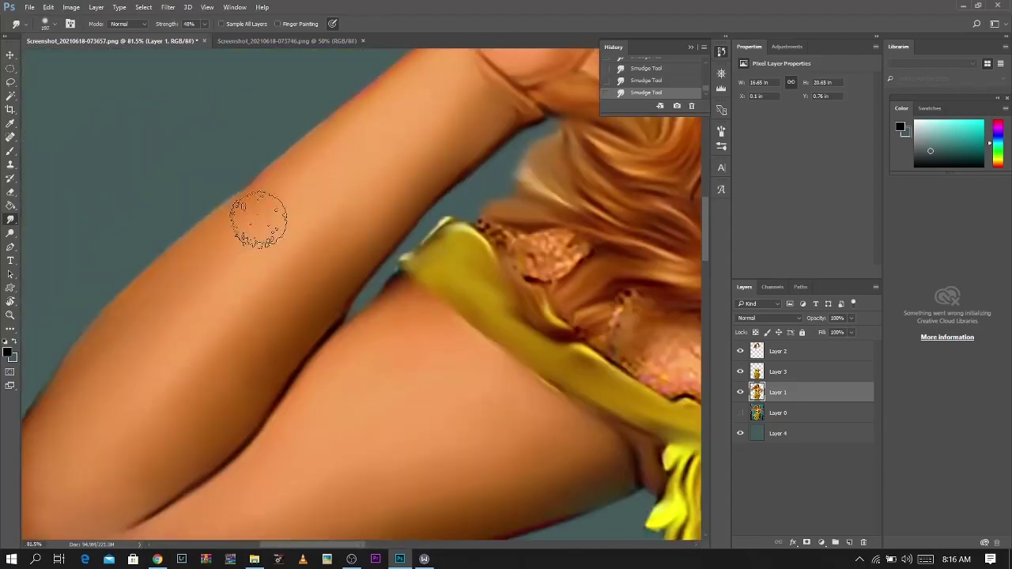
scroll(307, 237, down, 3)
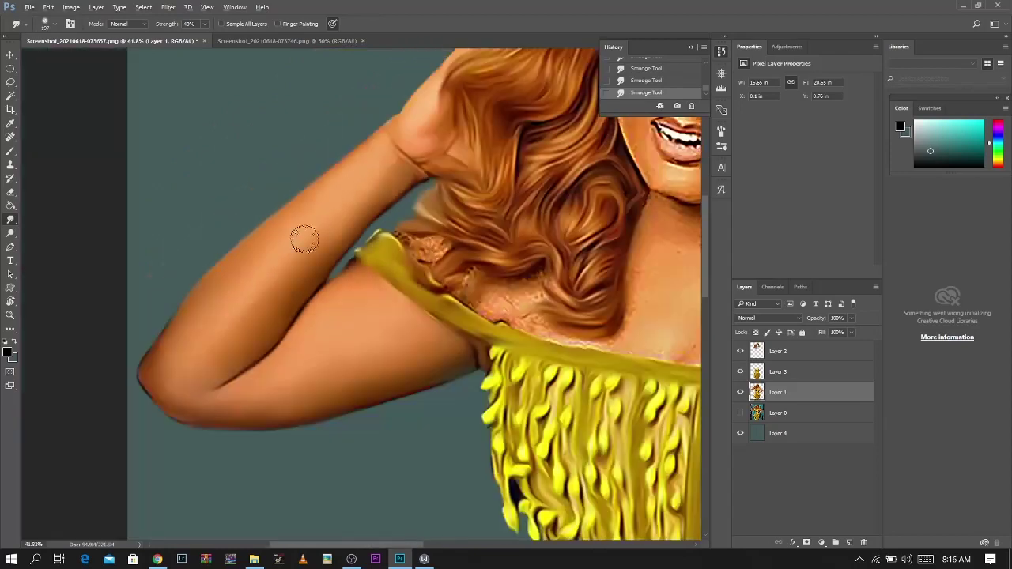
Smudge the grainy shoulder skin between the hair curls and the yellow sleeve smooth, blending it into the hair's edge
scroll(426, 263, up, 3)
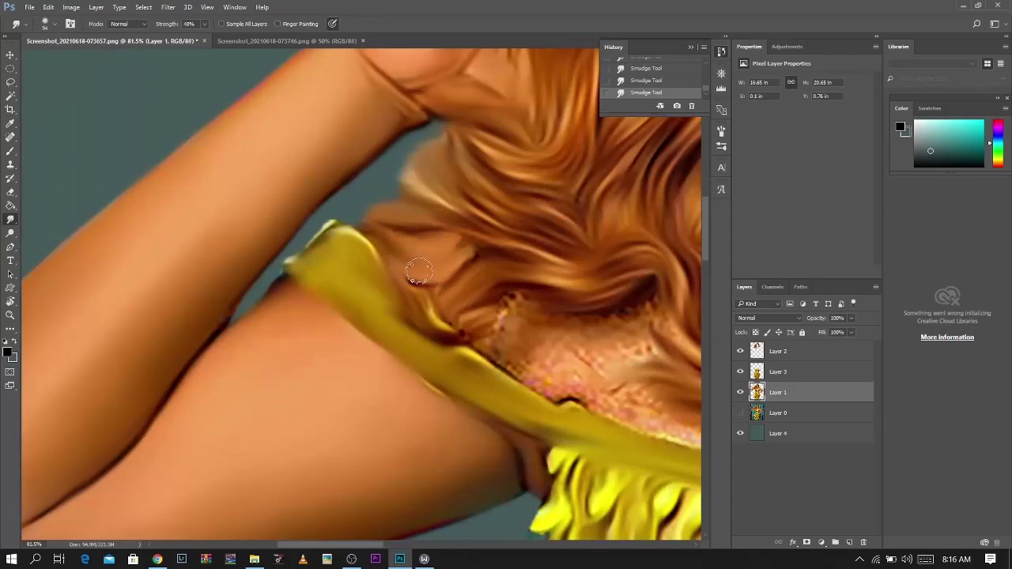
drag(428, 275, 377, 204)
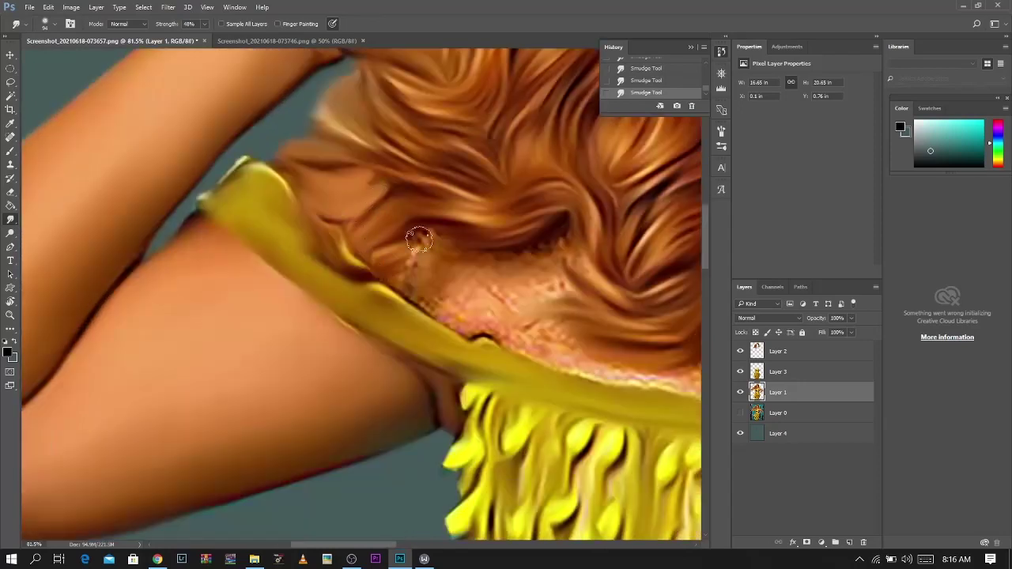
mouse_move(441, 276)
mouse_down()
mouse_move(484, 294)
mouse_move(438, 300)
mouse_move(464, 314)
mouse_move(535, 286)
mouse_move(564, 291)
mouse_move(546, 290)
mouse_move(567, 241)
mouse_up()
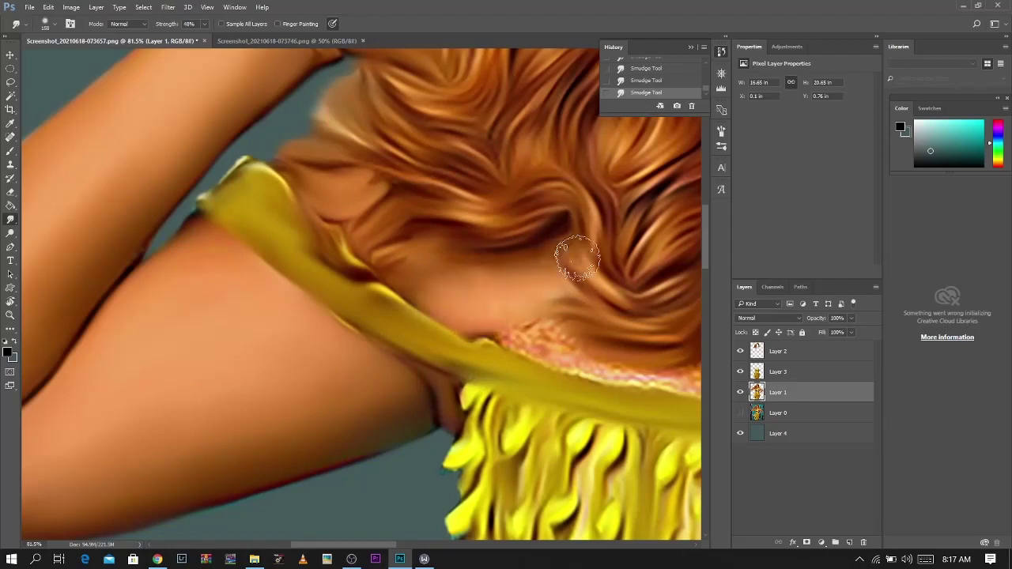
mouse_move(506, 328)
mouse_down()
mouse_move(408, 261)
mouse_move(481, 294)
mouse_move(601, 305)
mouse_move(592, 311)
mouse_move(635, 325)
mouse_move(576, 331)
mouse_move(605, 256)
mouse_move(615, 195)
mouse_up()
Blend the chest skin along the dress neckline and across the upper chest with broad smudge strokes
drag(539, 233, 246, 199)
scroll(365, 186, down, 5)
scroll(400, 181, up, 2)
mouse_move(354, 203)
mouse_down()
mouse_move(374, 203)
mouse_move(314, 229)
mouse_up()
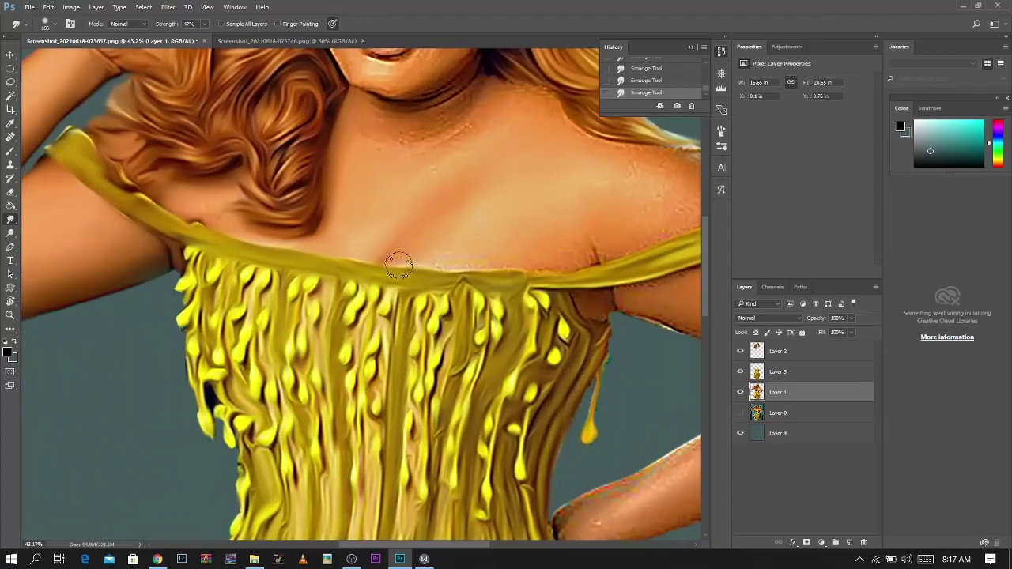
mouse_move(457, 225)
mouse_down()
mouse_move(472, 225)
mouse_move(479, 195)
mouse_move(430, 236)
mouse_up()
drag(487, 258, 500, 257)
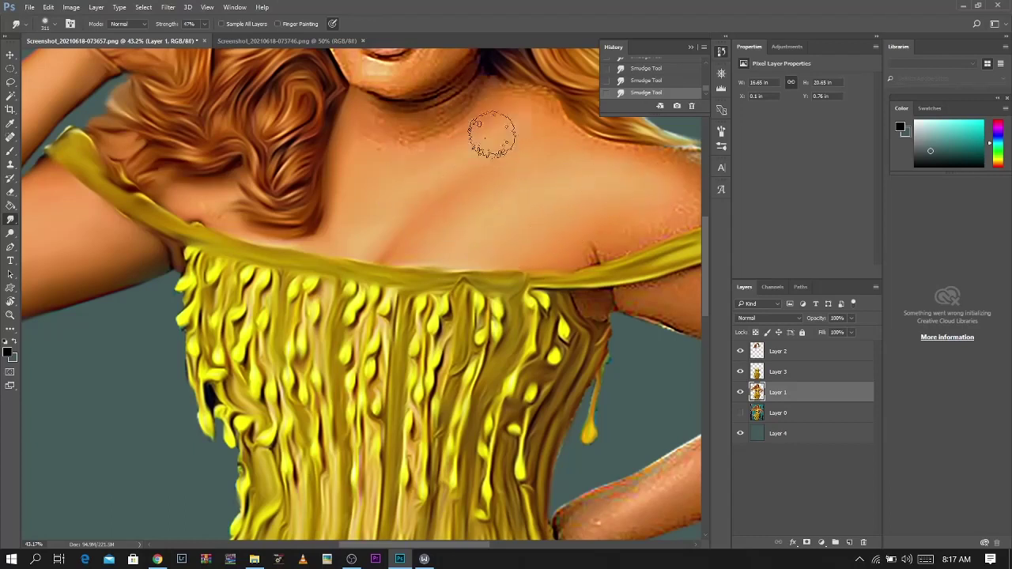
Smudge the rough neck skin and the shadow under the chin into the upper chest, adjusting the brush size
scroll(367, 181, up, 3)
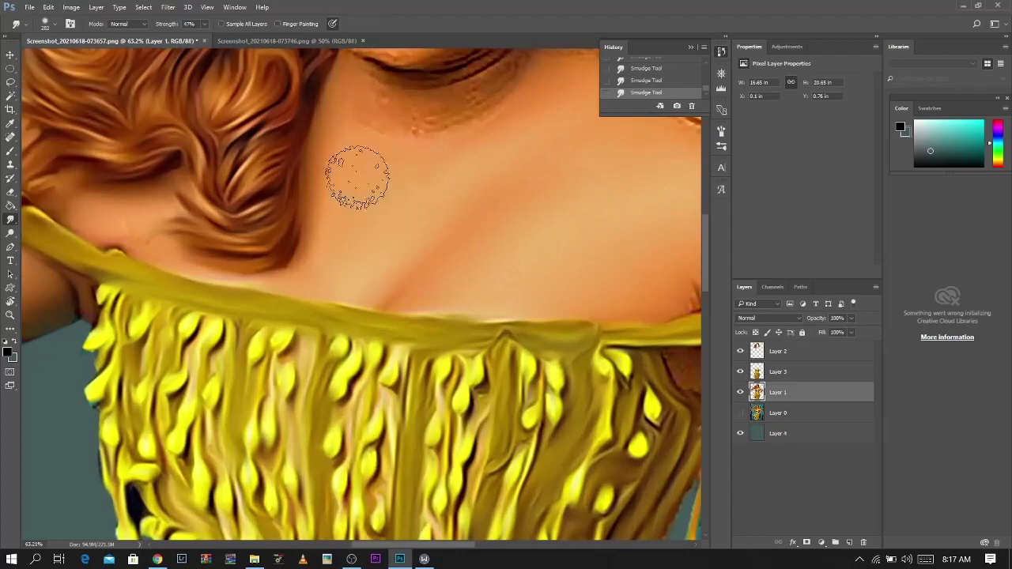
alt+right_click(497, 136)
mouse_move(510, 88)
mouse_down()
mouse_move(411, 131)
mouse_move(376, 115)
mouse_move(421, 119)
mouse_move(382, 115)
mouse_move(384, 250)
mouse_up()
alt+right_click(419, 192)
drag(431, 175, 478, 127)
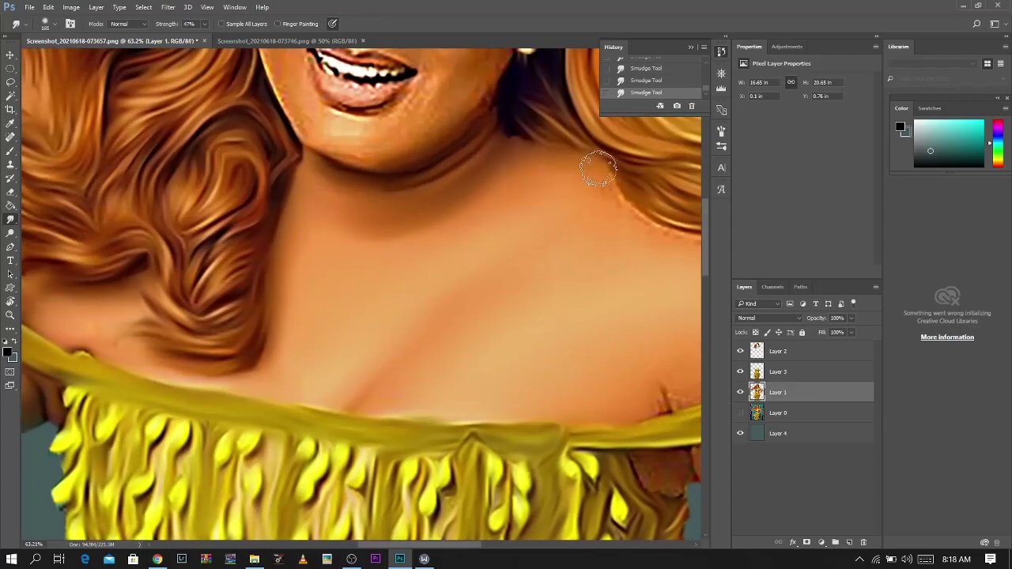
Smooth the speckled skin and pale outer edge of the bare shoulder above the other yellow sleeve
drag(541, 270, 363, 198)
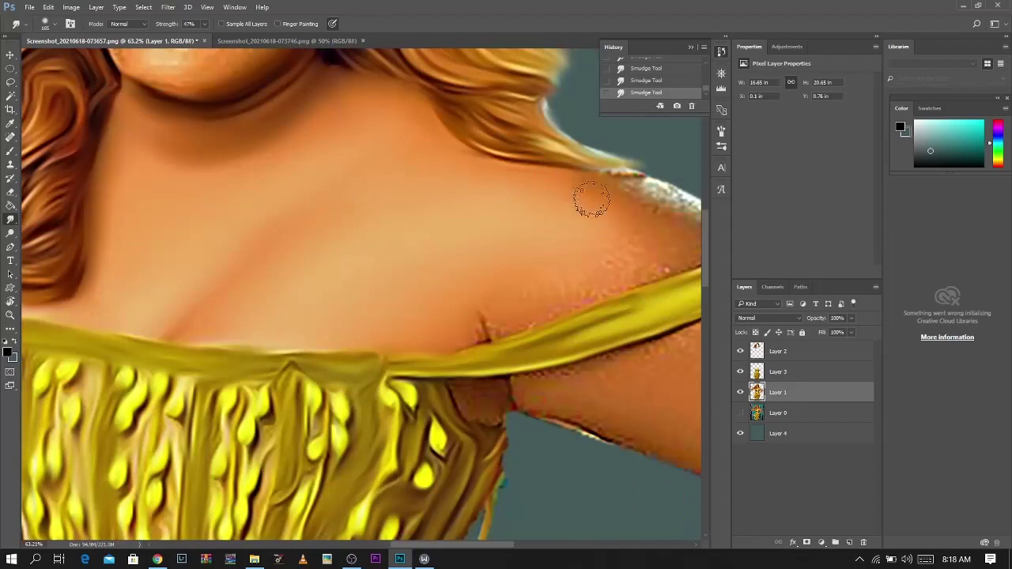
scroll(632, 235, down, 1)
scroll(633, 234, right, 3)
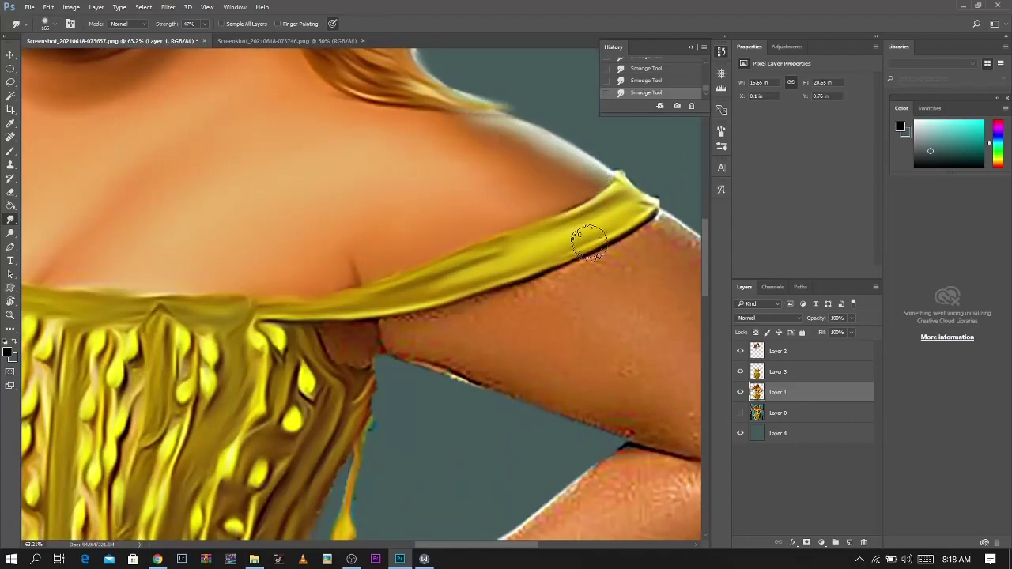
Smudge the upper arm of the bent arm smooth below the sleeve, including its outer edge down to the elbow
drag(585, 230, 450, 105)
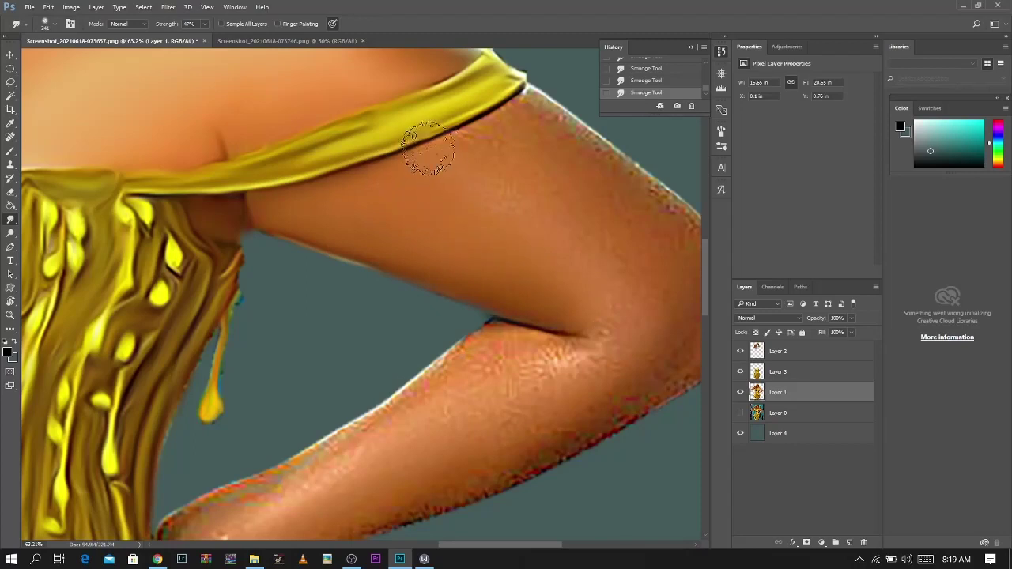
mouse_move(543, 193)
mouse_down()
mouse_move(653, 276)
mouse_move(626, 199)
mouse_move(522, 143)
mouse_move(416, 206)
mouse_up()
key(bracketleft)
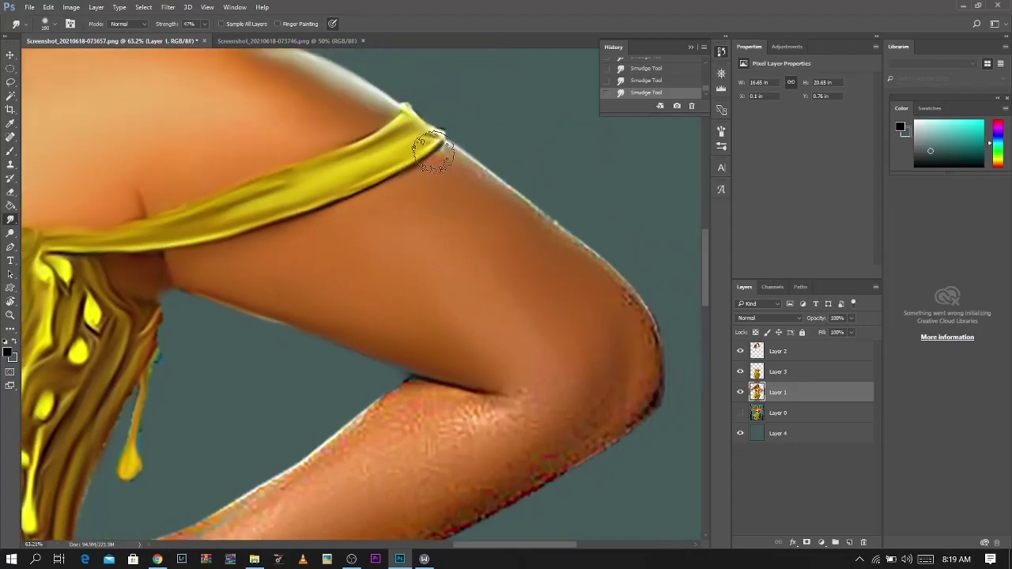
mouse_move(471, 181)
mouse_down()
mouse_move(469, 166)
mouse_move(547, 212)
mouse_move(636, 338)
mouse_move(609, 332)
mouse_up()
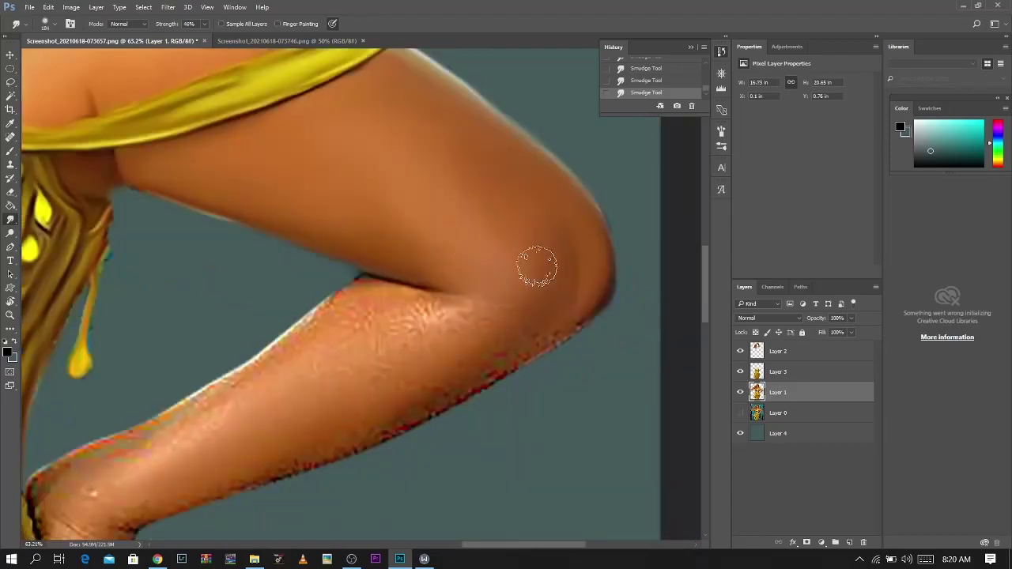
Smooth the noisy lower edge of the bent arm's forearm and blend the skin texture from elbow towards wrist
drag(478, 349, 466, 348)
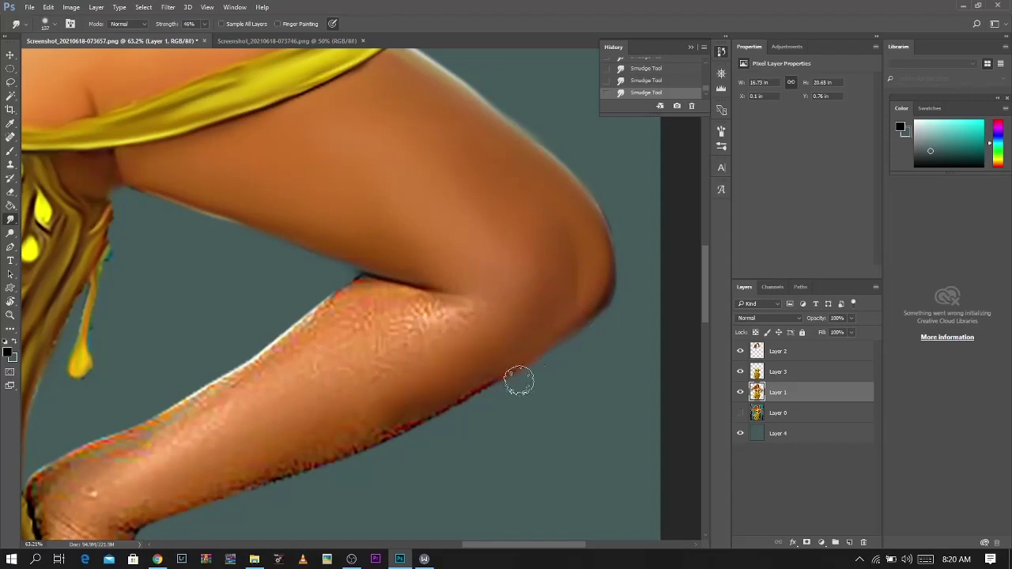
mouse_move(442, 392)
mouse_down()
mouse_move(328, 463)
mouse_move(276, 479)
mouse_up()
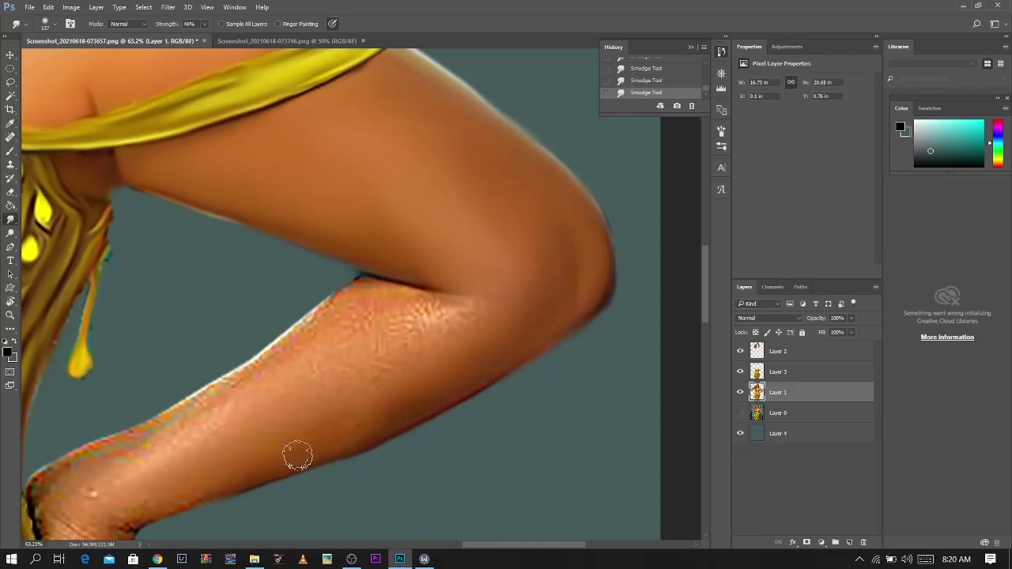
drag(375, 352, 385, 353)
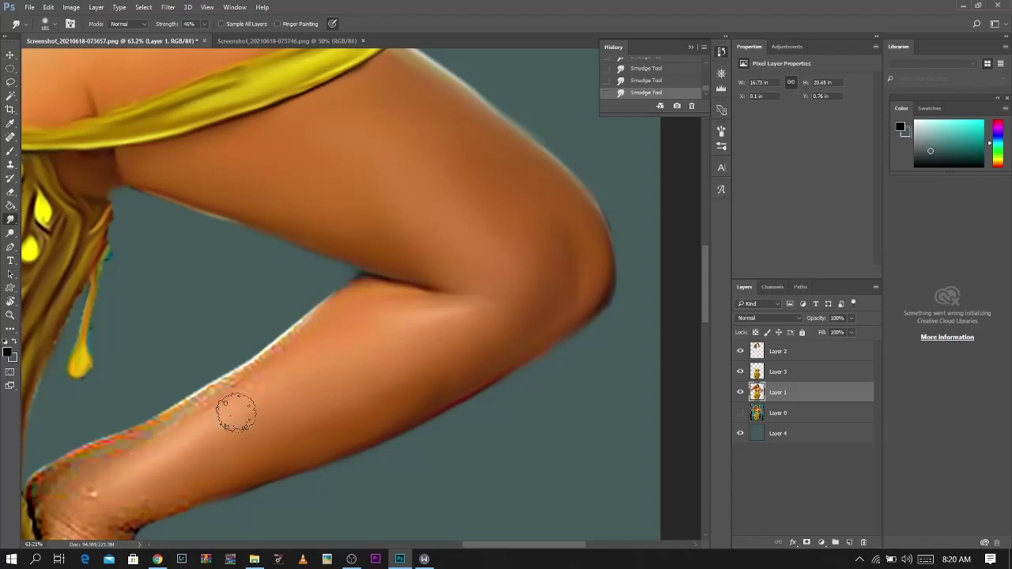
Blend the bright, noisy upper edge of the bent forearm down to the wrist, using a smaller smudge brush
scroll(311, 377, up, 5)
scroll(298, 325, down, 3)
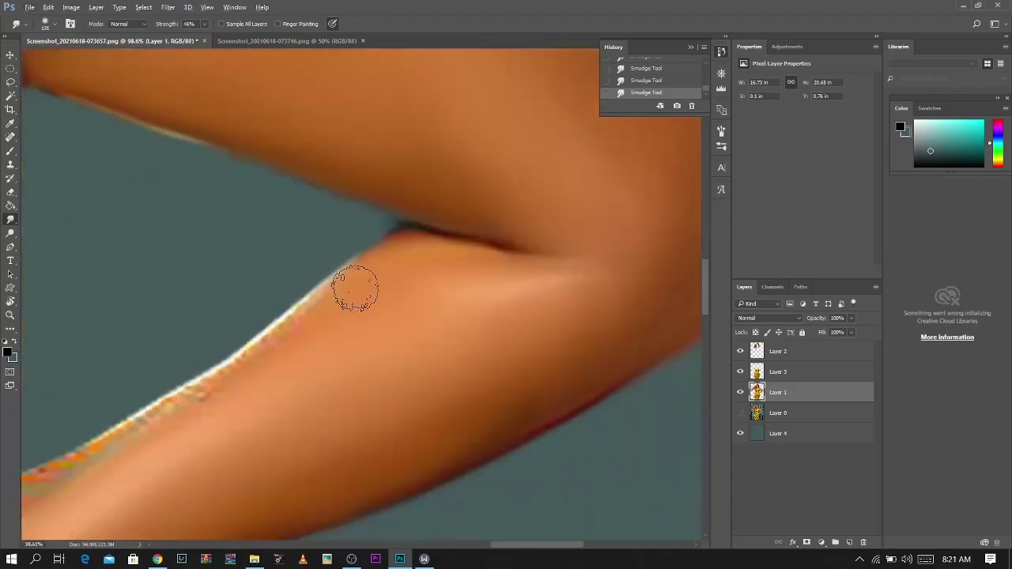
mouse_move(296, 342)
mouse_down()
mouse_move(232, 395)
mouse_move(322, 296)
mouse_move(275, 310)
mouse_move(221, 356)
mouse_up()
mouse_move(207, 316)
mouse_down()
mouse_move(181, 327)
mouse_move(201, 350)
mouse_move(291, 255)
mouse_move(265, 280)
mouse_move(312, 254)
mouse_up()
mouse_move(179, 383)
mouse_down()
mouse_move(208, 396)
mouse_move(340, 302)
mouse_move(376, 263)
mouse_move(260, 309)
mouse_move(156, 378)
mouse_move(164, 358)
mouse_move(183, 347)
mouse_move(152, 379)
mouse_move(182, 405)
mouse_move(176, 426)
mouse_move(193, 377)
mouse_up()
key(bracketleft)
key(bracketleft)
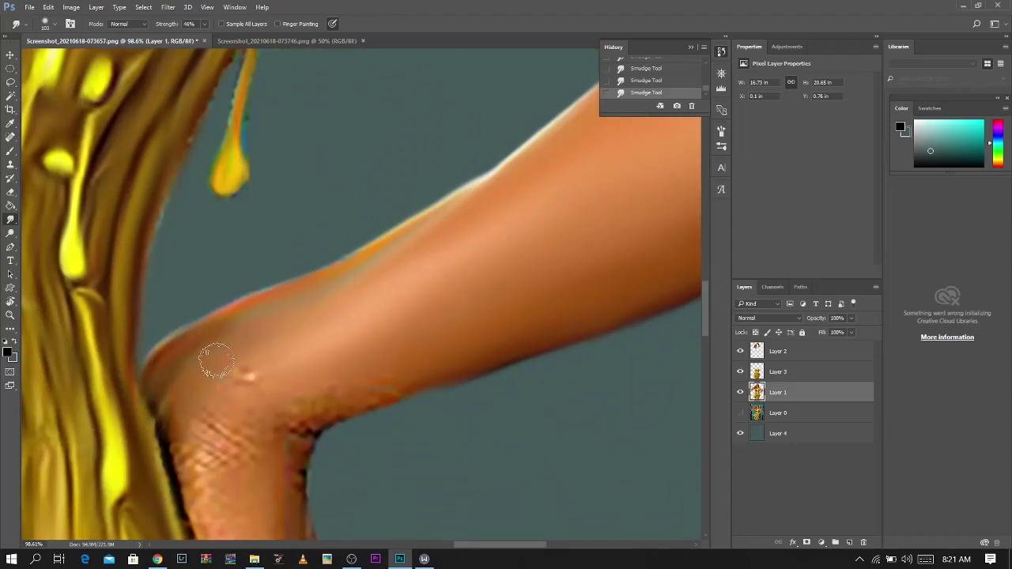
Smudge the wrist and back of the hand on the hip smooth, blending away the creases and the rough wrist corner
drag(271, 372, 299, 293)
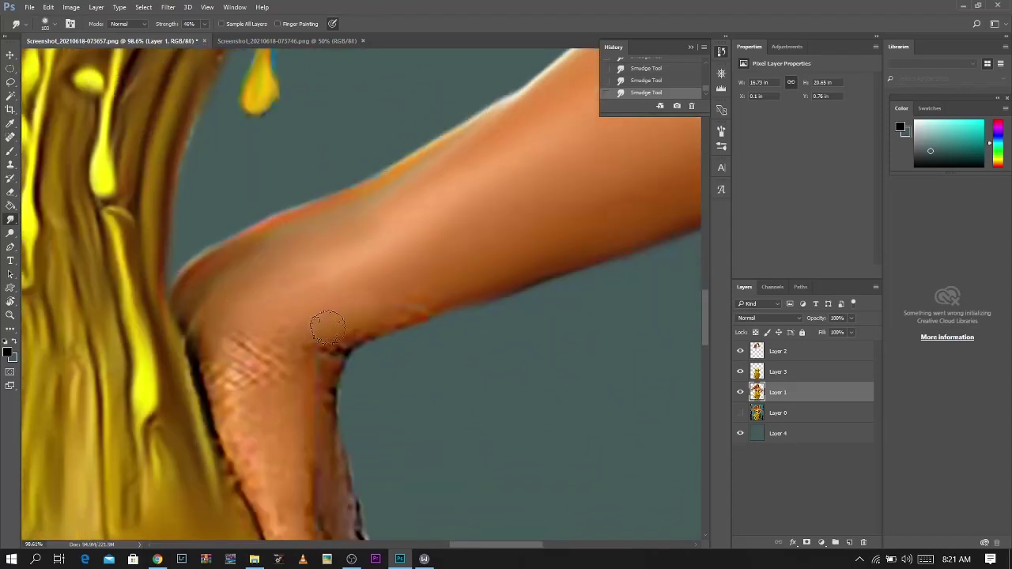
mouse_move(323, 339)
mouse_down()
mouse_move(254, 350)
mouse_move(238, 344)
mouse_move(289, 369)
mouse_move(204, 384)
mouse_move(233, 472)
mouse_move(219, 418)
mouse_move(244, 403)
mouse_move(231, 384)
mouse_move(282, 480)
mouse_up()
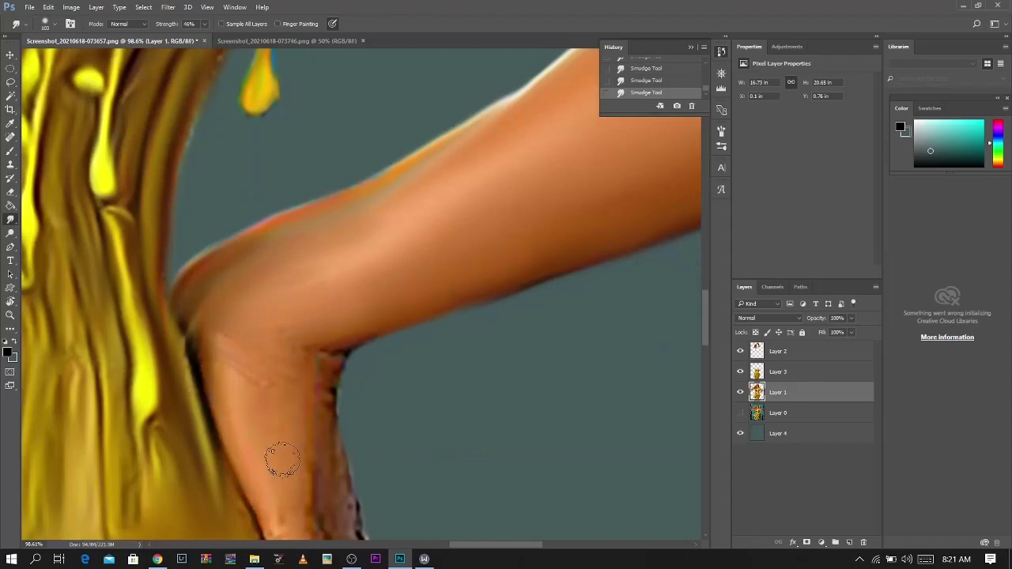
mouse_move(291, 407)
mouse_down()
mouse_move(305, 364)
mouse_move(295, 344)
mouse_move(324, 355)
mouse_move(348, 343)
mouse_up()
scroll(348, 343, down, 3)
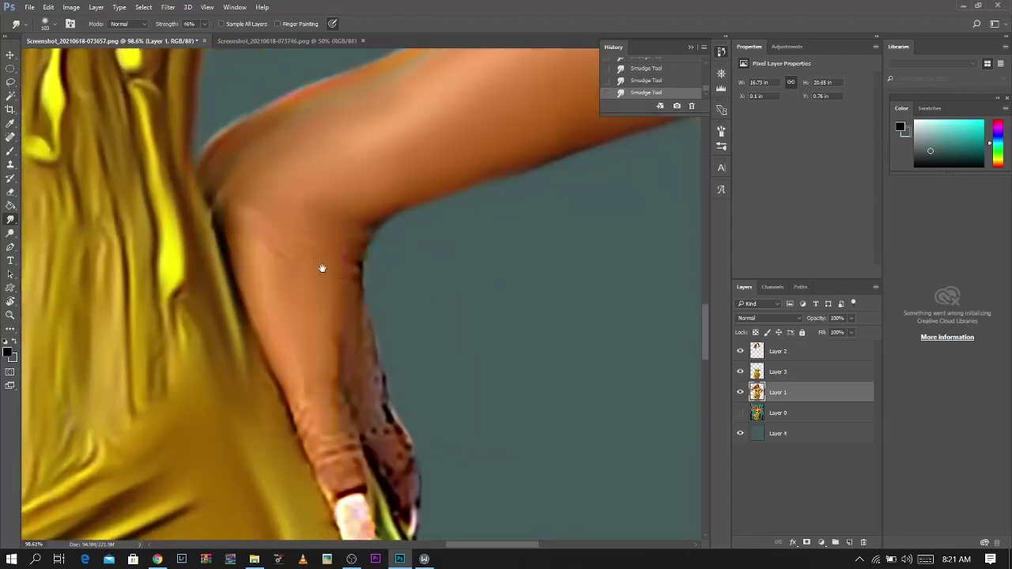
Smooth the fingers, fingernail and dark outer edge of the hand resting on the hip
mouse_move(352, 259)
mouse_down()
mouse_move(343, 339)
mouse_move(353, 317)
mouse_move(367, 412)
mouse_move(289, 429)
mouse_move(327, 435)
mouse_move(343, 429)
mouse_move(314, 256)
mouse_up()
mouse_move(319, 312)
mouse_down()
mouse_move(308, 360)
mouse_move(280, 275)
mouse_move(304, 287)
mouse_move(291, 260)
mouse_move(316, 258)
mouse_move(310, 241)
mouse_move(349, 285)
mouse_move(347, 239)
mouse_up()
drag(364, 280, 362, 323)
drag(365, 267, 339, 216)
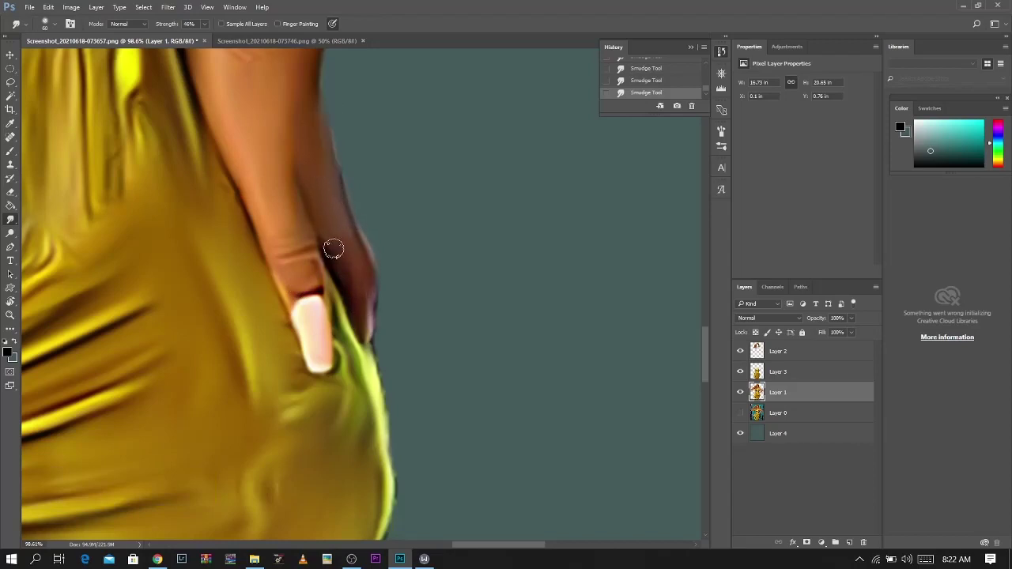
Smudge the chin and lower jaw skin smooth along the jawline with a larger brush
scroll(319, 212, down, 12)
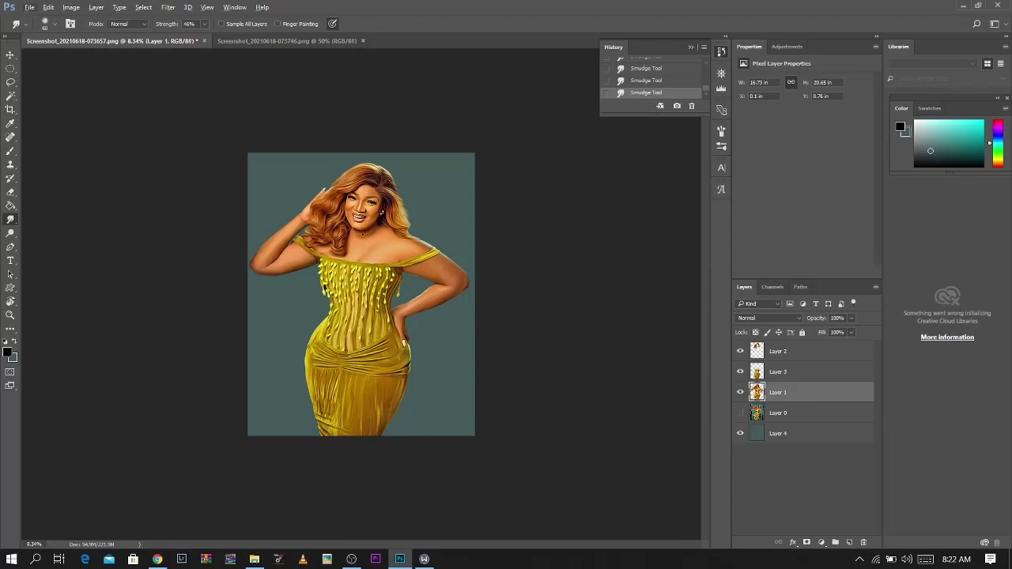
scroll(363, 229, up, 12)
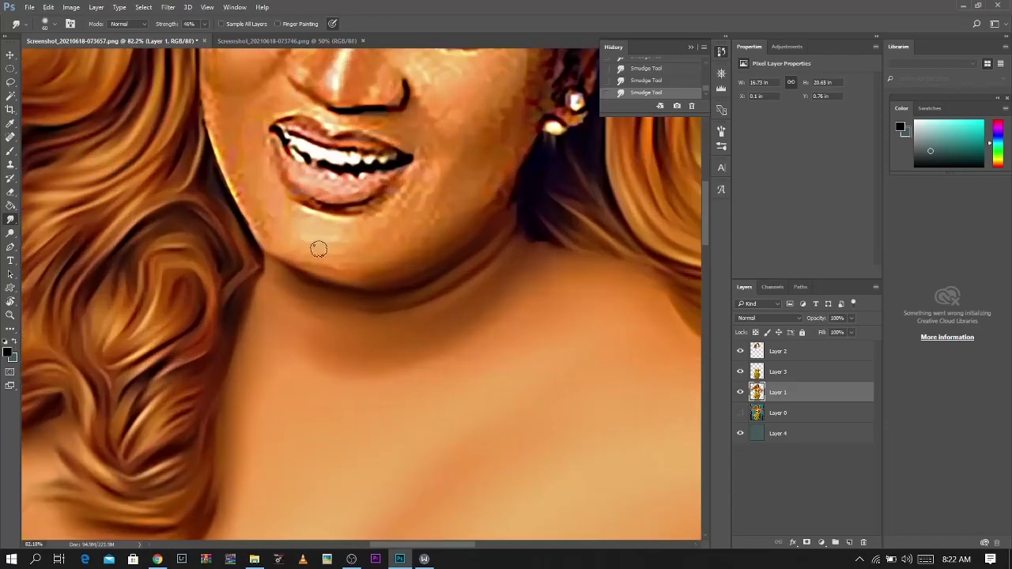
drag(320, 249, 327, 252)
scroll(320, 253, up, 2)
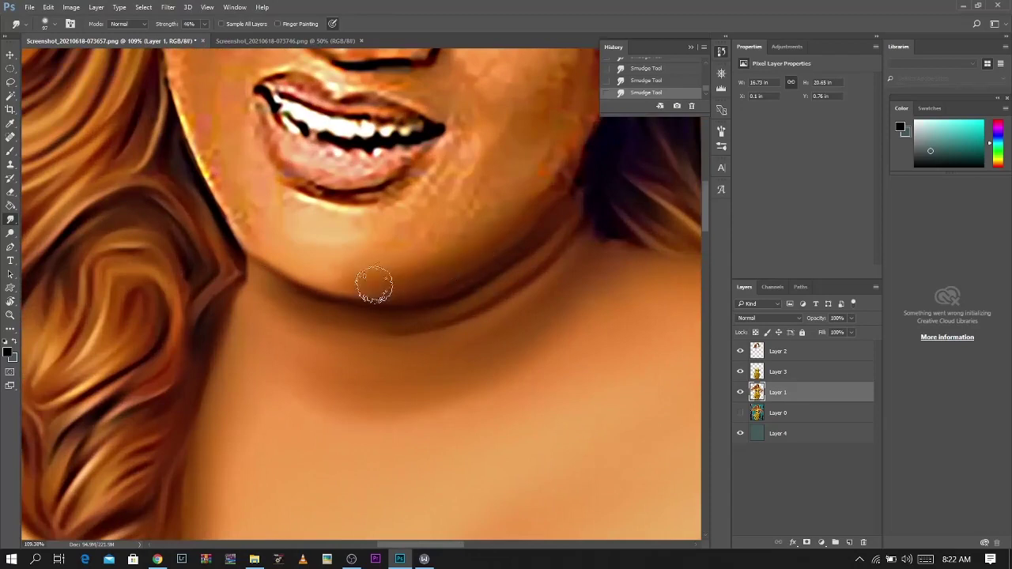
mouse_move(447, 229)
mouse_down()
mouse_move(497, 227)
mouse_move(522, 205)
mouse_up()
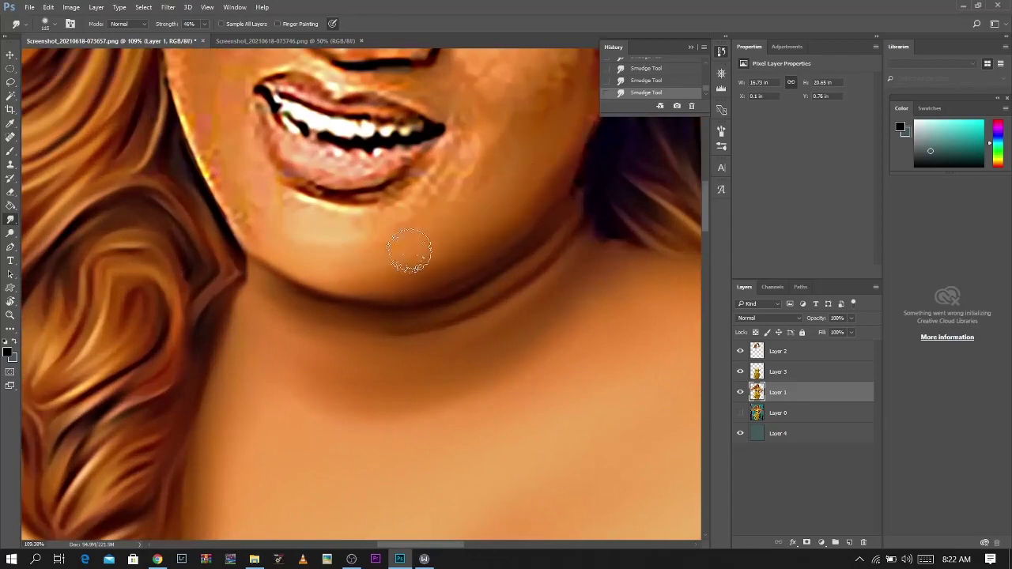
Blend the jaw edge beside the hair and the skin below the lower lip, using a smaller smudge brush
mouse_move(208, 162)
mouse_down()
mouse_move(193, 126)
mouse_move(211, 188)
mouse_move(199, 115)
mouse_move(230, 156)
mouse_up()
key(bracketleft)
key(bracketleft)
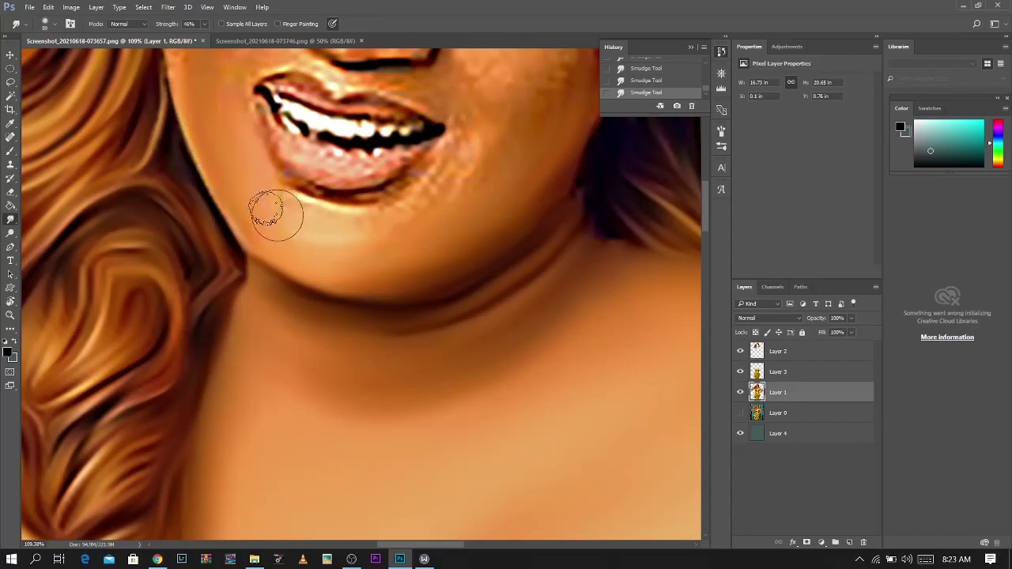
mouse_move(283, 208)
mouse_down()
mouse_move(282, 199)
mouse_move(396, 211)
mouse_move(527, 123)
mouse_up()
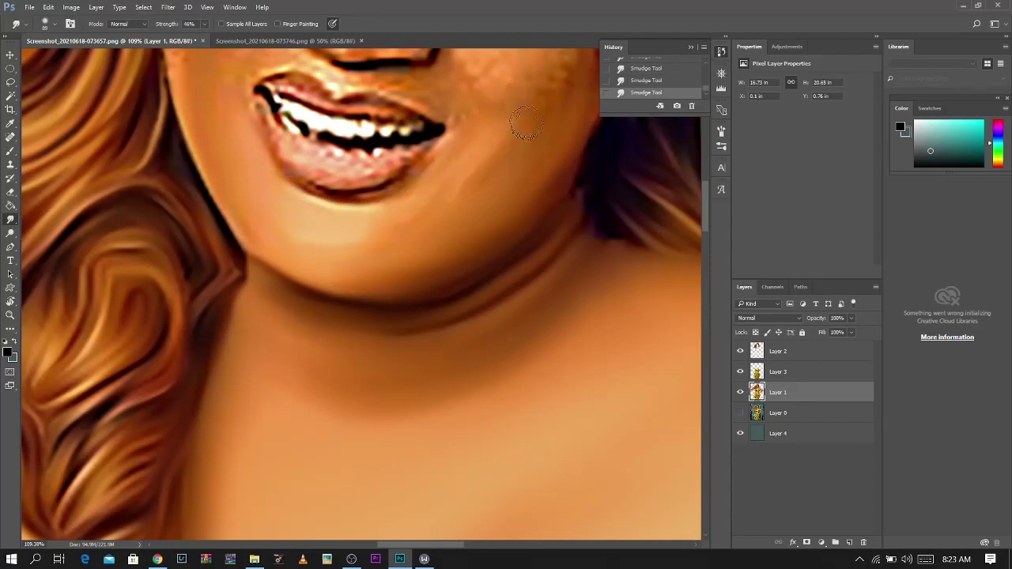
Smooth the cheek on the earring side from the mouth corner up to below the eye and along the ear
mouse_move(478, 170)
mouse_down()
mouse_move(393, 227)
mouse_move(355, 236)
mouse_up()
mouse_move(482, 137)
mouse_down()
mouse_move(435, 240)
mouse_move(469, 214)
mouse_up()
mouse_move(469, 263)
mouse_down()
mouse_move(527, 206)
mouse_move(406, 259)
mouse_up()
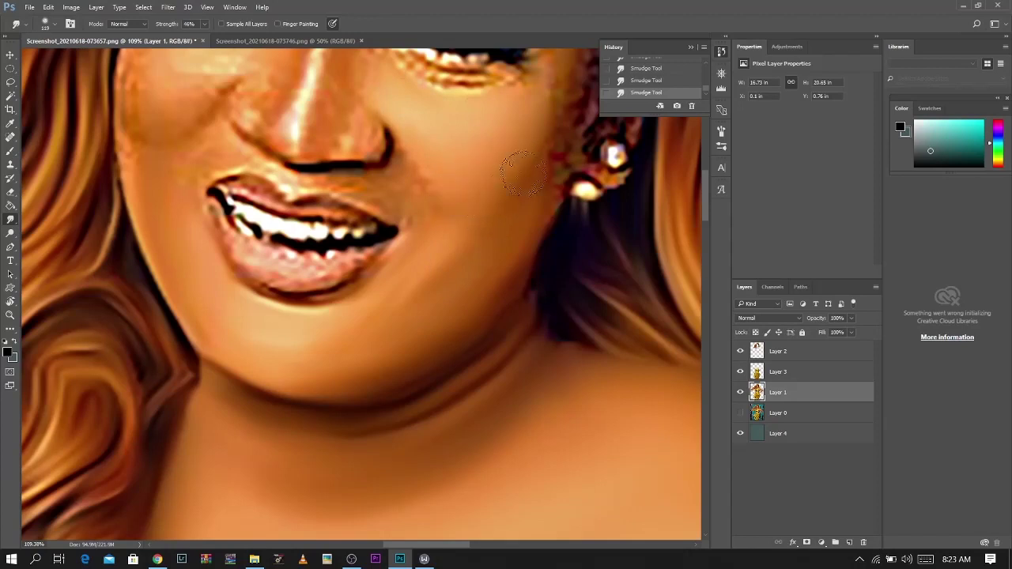
drag(551, 144, 486, 170)
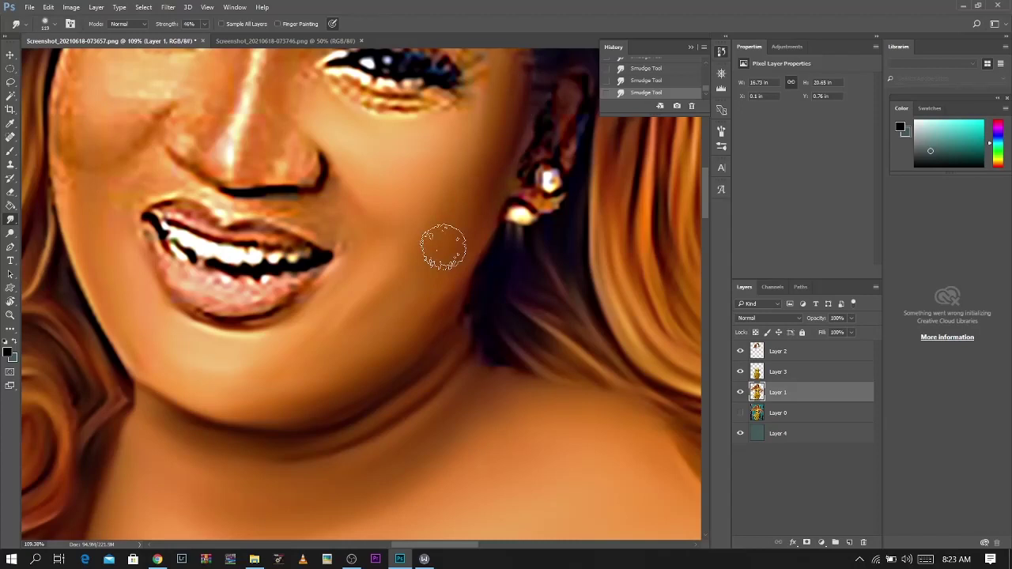
Smudge the opposite cheek below the eye, and blend the adjoining side and bridge of the nose with a smaller brush
drag(81, 209, 217, 320)
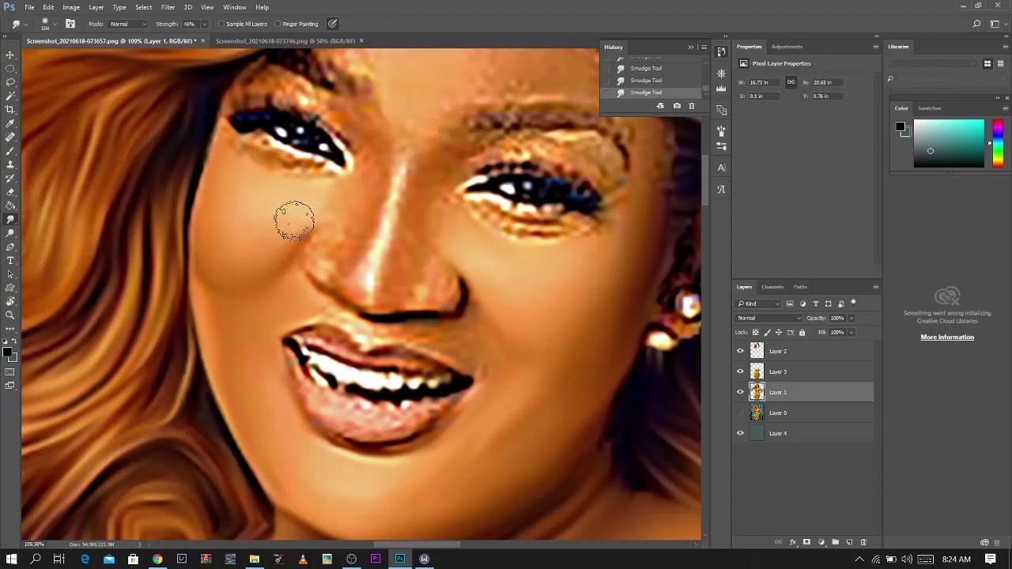
key(bracketleft)
key(bracketleft)
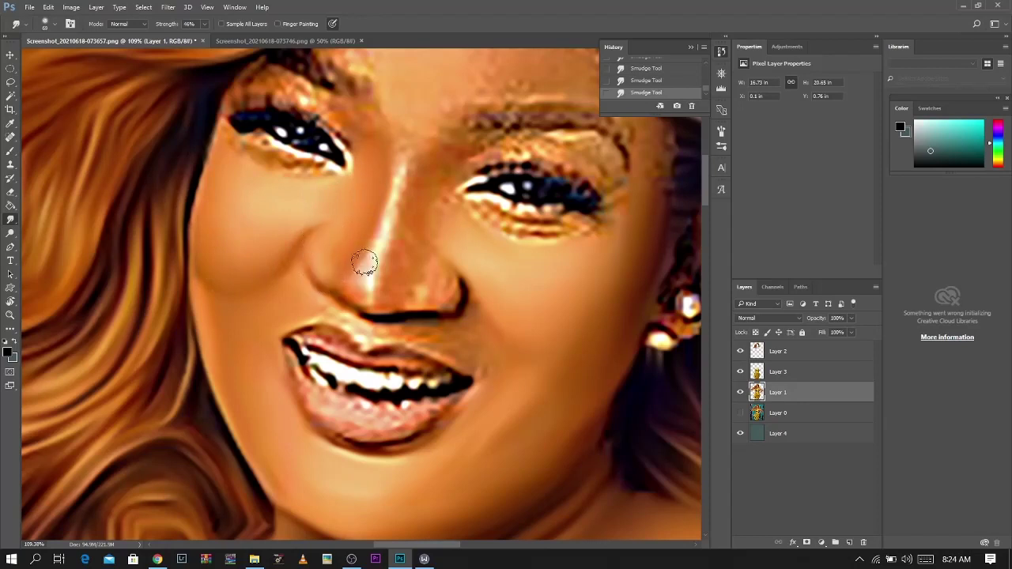
mouse_move(382, 231)
mouse_down()
mouse_move(405, 160)
mouse_move(393, 209)
mouse_move(404, 163)
mouse_move(355, 226)
mouse_up()
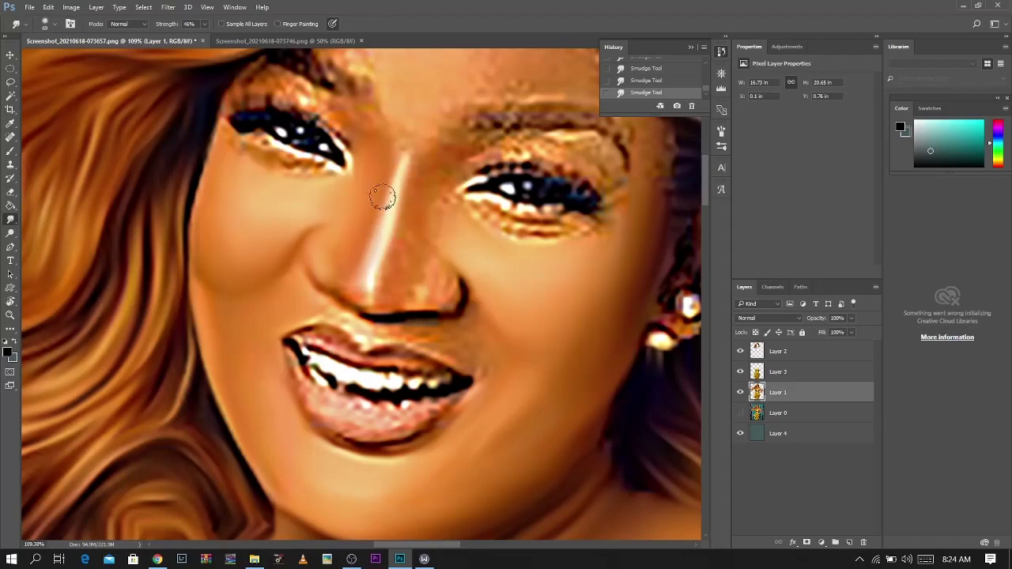
Smudge the nose smooth along its bridge, across the tip and over the nostril on the earring side
drag(394, 247, 410, 190)
drag(366, 299, 340, 294)
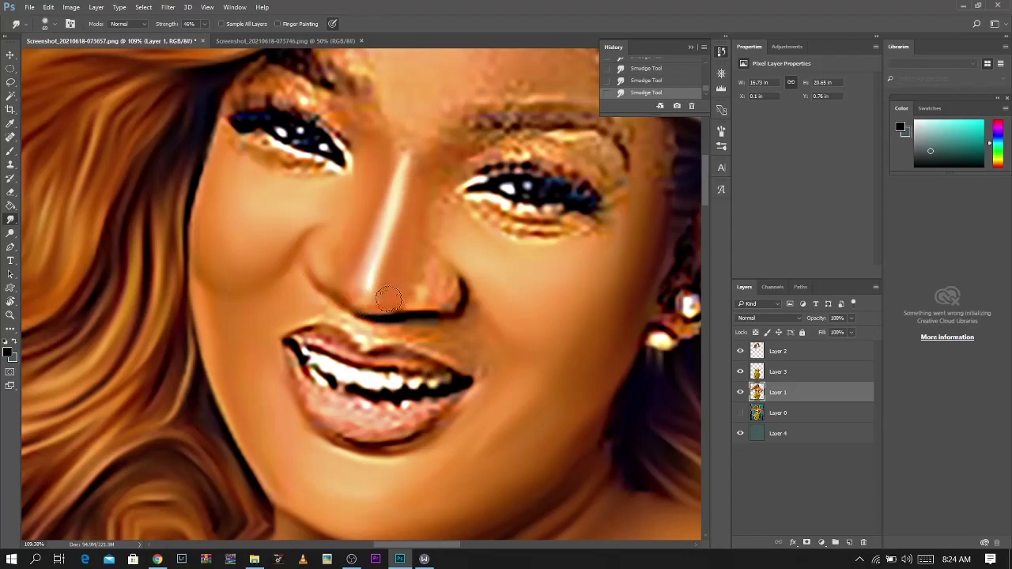
mouse_move(453, 229)
mouse_down()
mouse_move(462, 241)
mouse_move(426, 258)
mouse_up()
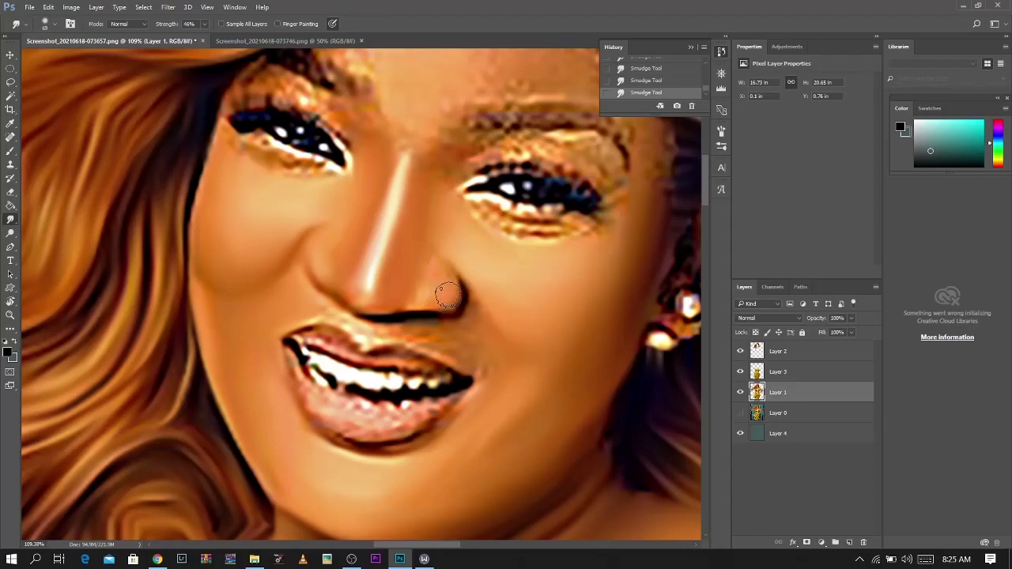
Smooth the skin between the nose and mouth with a smaller brush, and blend both lips along their contours
key(bracketleft)
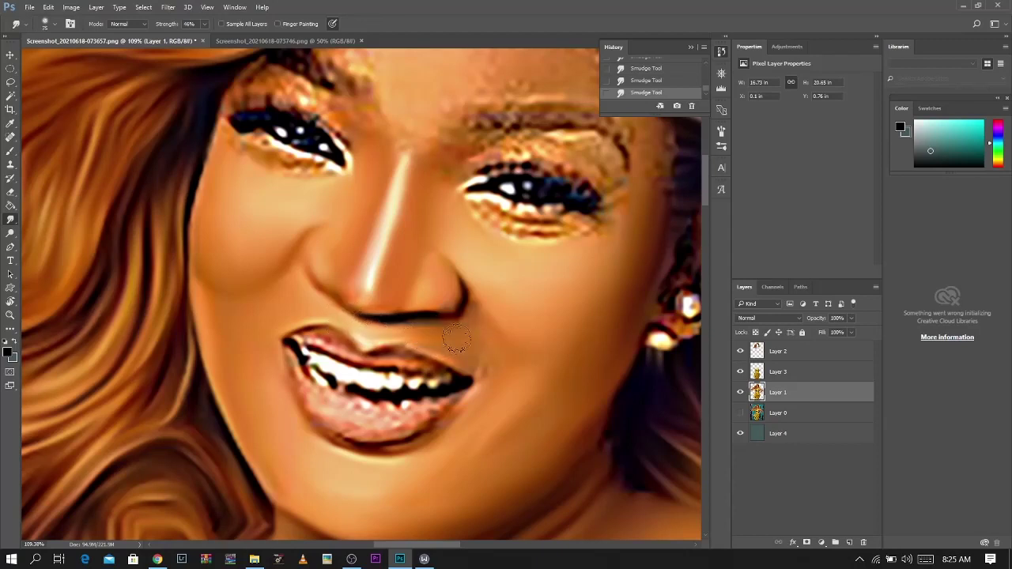
drag(411, 351, 397, 351)
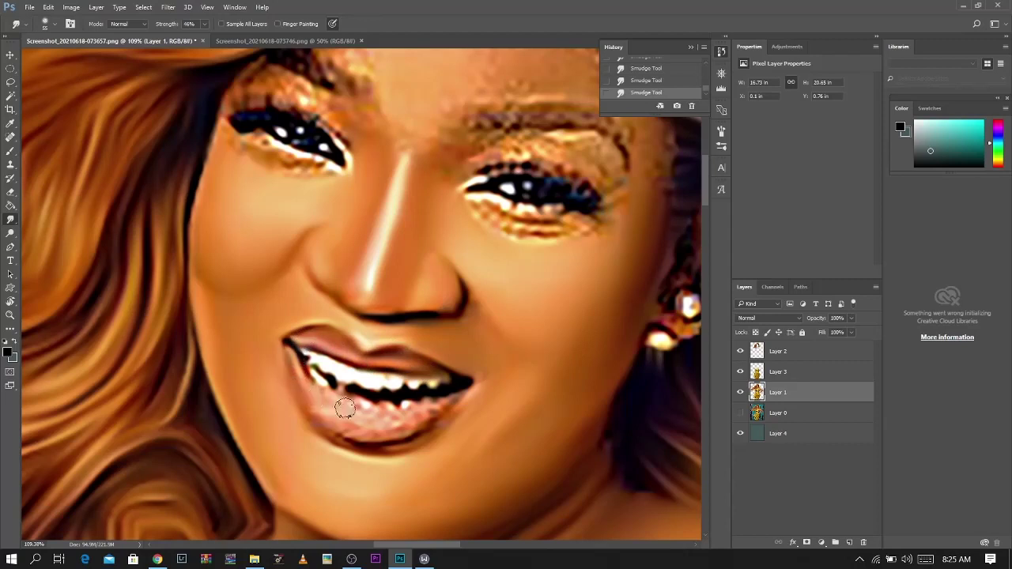
mouse_move(318, 420)
alt+mouse_down()
mouse_move(347, 419)
mouse_move(317, 412)
mouse_move(350, 429)
mouse_move(354, 414)
mouse_move(371, 416)
mouse_move(346, 414)
mouse_move(405, 415)
mouse_move(383, 433)
mouse_move(414, 421)
alt+mouse_up()
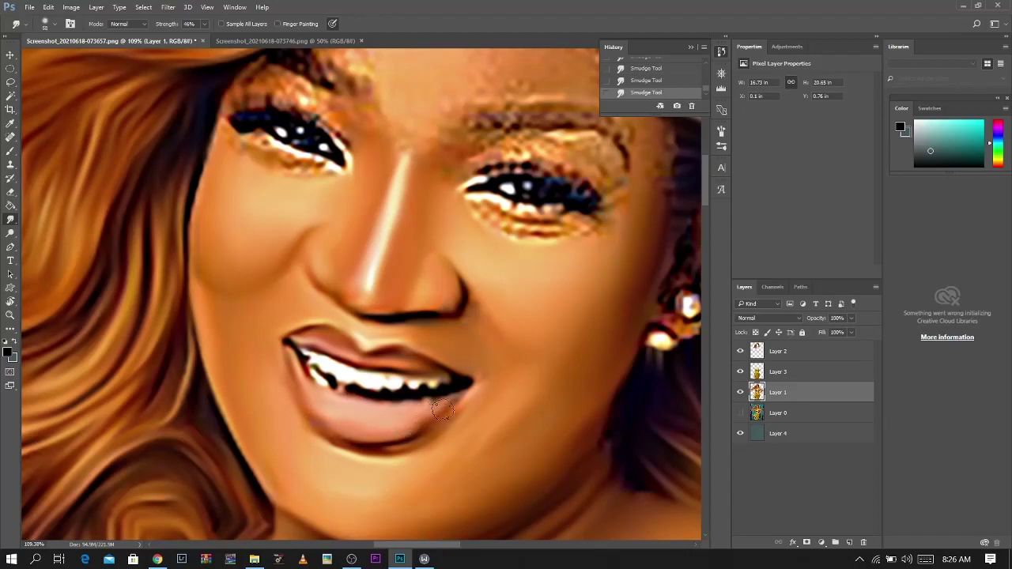
mouse_move(411, 449)
mouse_down()
mouse_move(457, 427)
mouse_move(444, 419)
mouse_up()
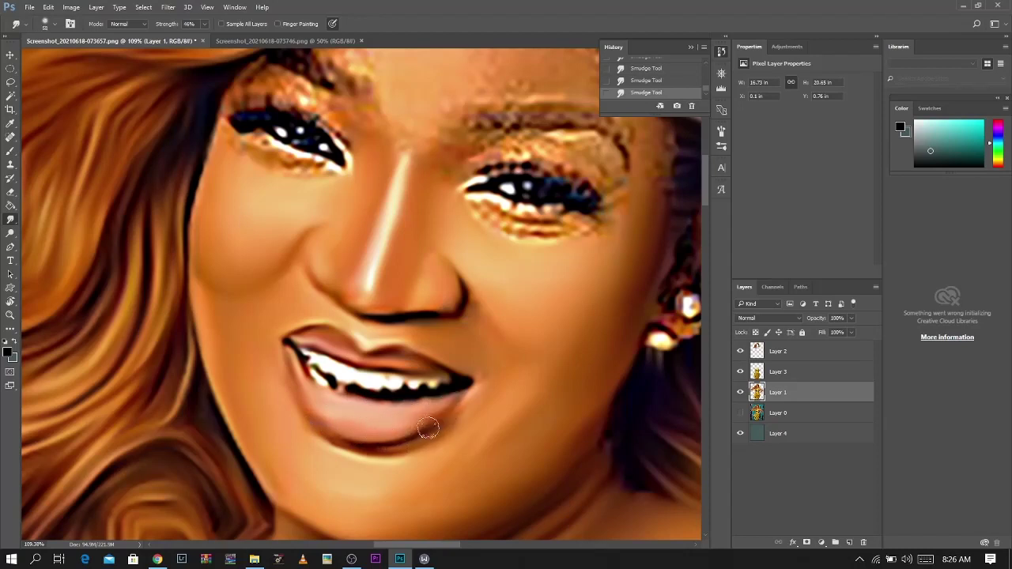
mouse_move(365, 447)
mouse_down()
mouse_move(316, 428)
mouse_move(353, 445)
mouse_move(293, 411)
mouse_move(273, 383)
mouse_move(320, 458)
mouse_move(293, 421)
mouse_move(339, 443)
mouse_up()
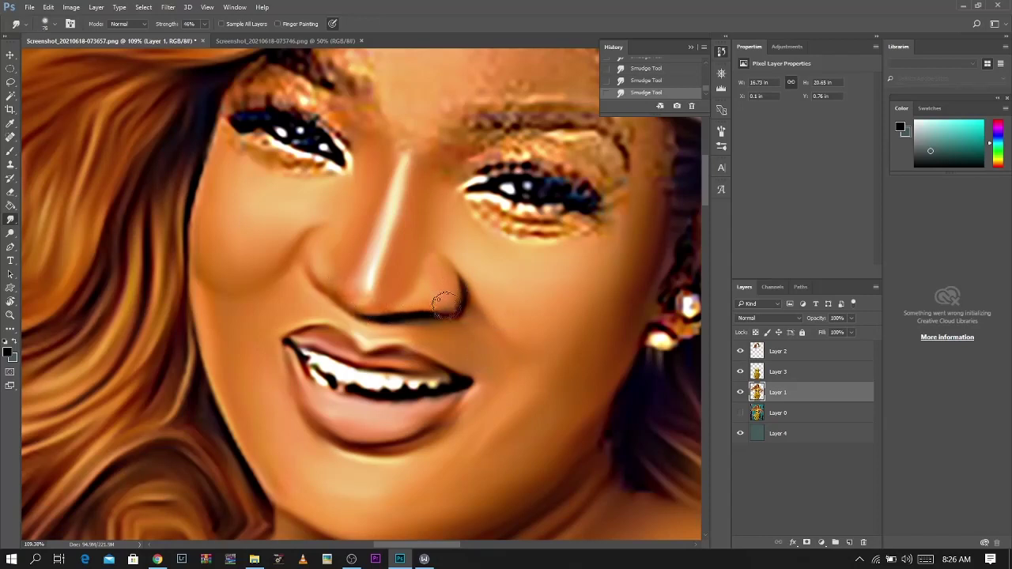
Smooth the skin beneath the earring-side eye and the upper eyelid of the opposite eye up to its brow
mouse_move(501, 229)
mouse_down()
mouse_move(465, 301)
mouse_move(533, 304)
mouse_up()
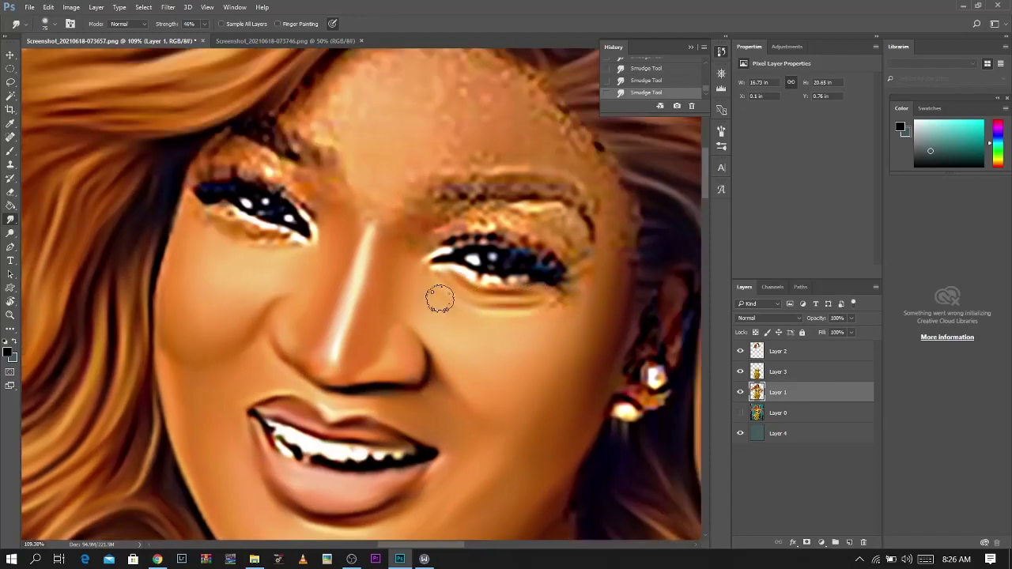
drag(535, 343, 544, 348)
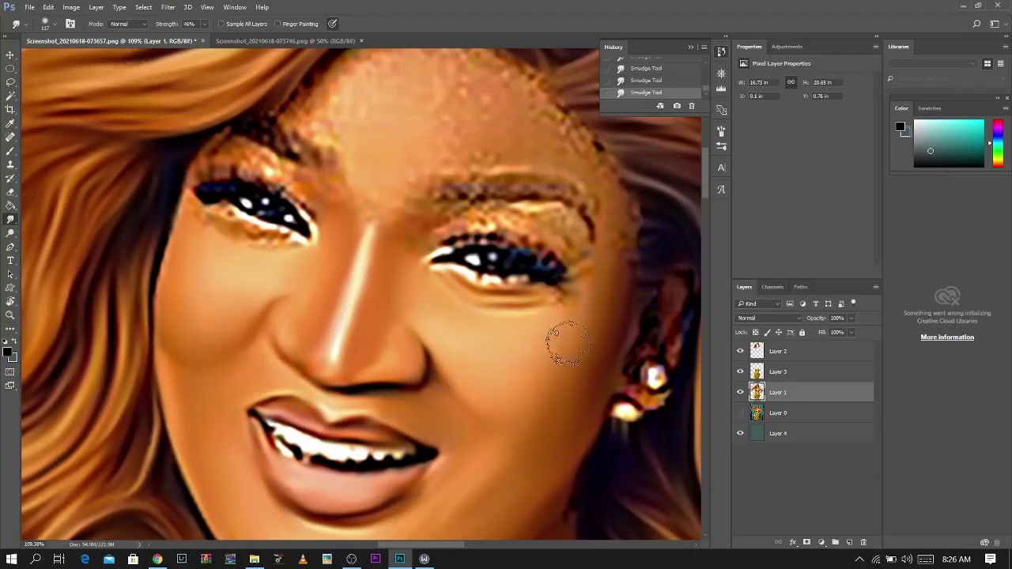
scroll(371, 169, up, 3)
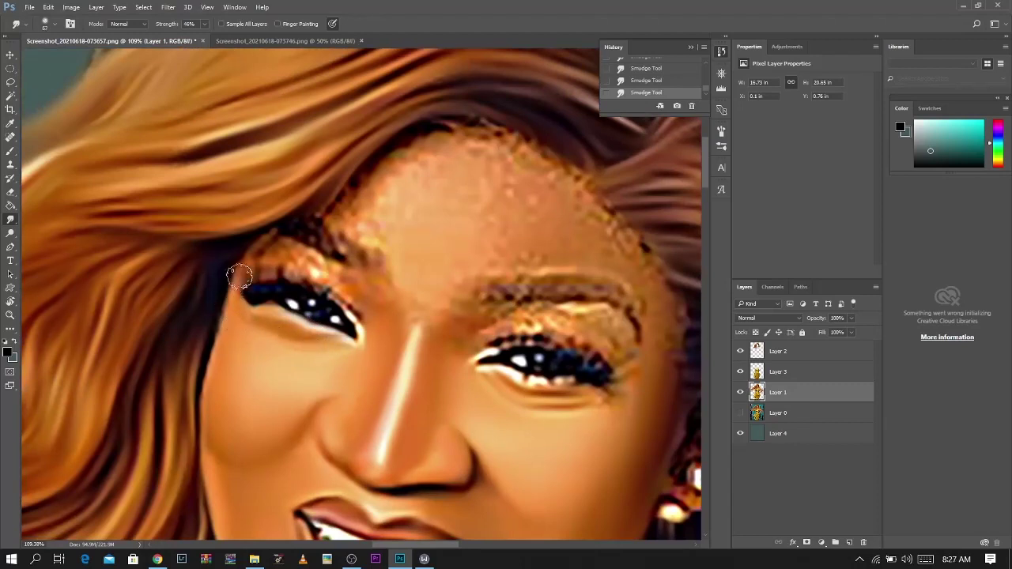
mouse_move(274, 248)
mouse_down()
mouse_move(242, 253)
mouse_move(311, 264)
mouse_move(277, 250)
mouse_move(323, 275)
mouse_move(312, 264)
mouse_move(366, 301)
mouse_up()
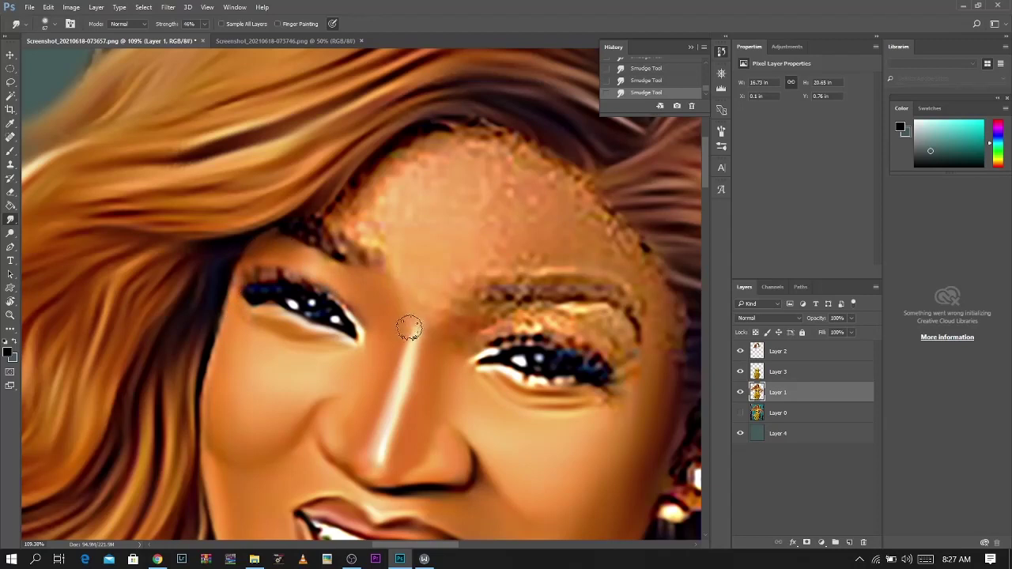
Blend the middle of the forehead with a larger smudge brush, up to the hairline on the side away from the earring
mouse_move(421, 273)
mouse_down()
mouse_move(454, 273)
mouse_move(433, 273)
mouse_up()
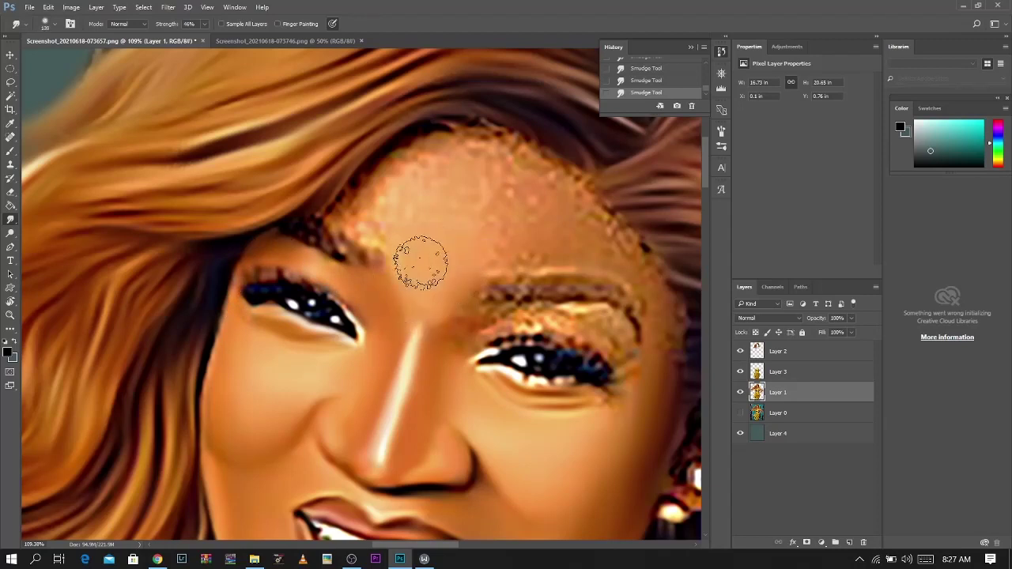
mouse_move(376, 207)
mouse_down()
mouse_move(403, 192)
mouse_move(433, 191)
mouse_move(424, 175)
mouse_move(464, 162)
mouse_move(497, 201)
mouse_move(476, 245)
mouse_move(341, 205)
mouse_move(398, 152)
mouse_move(467, 128)
mouse_move(451, 127)
mouse_move(492, 139)
mouse_up()
drag(349, 217, 338, 217)
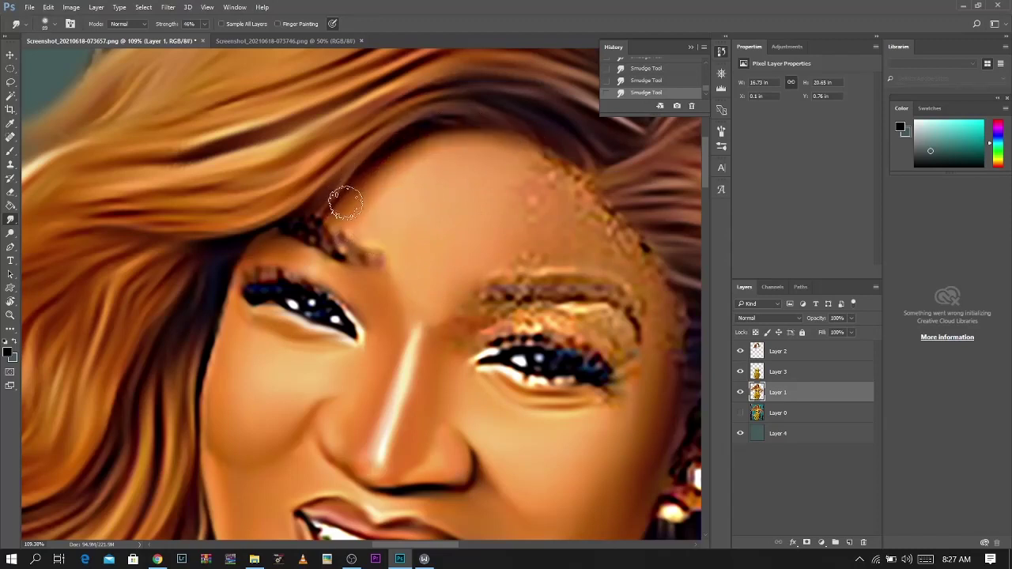
Smudge the eyebrow and eye on the side away from the earring, and blend the nose bridge beside the other brow
drag(318, 234, 350, 253)
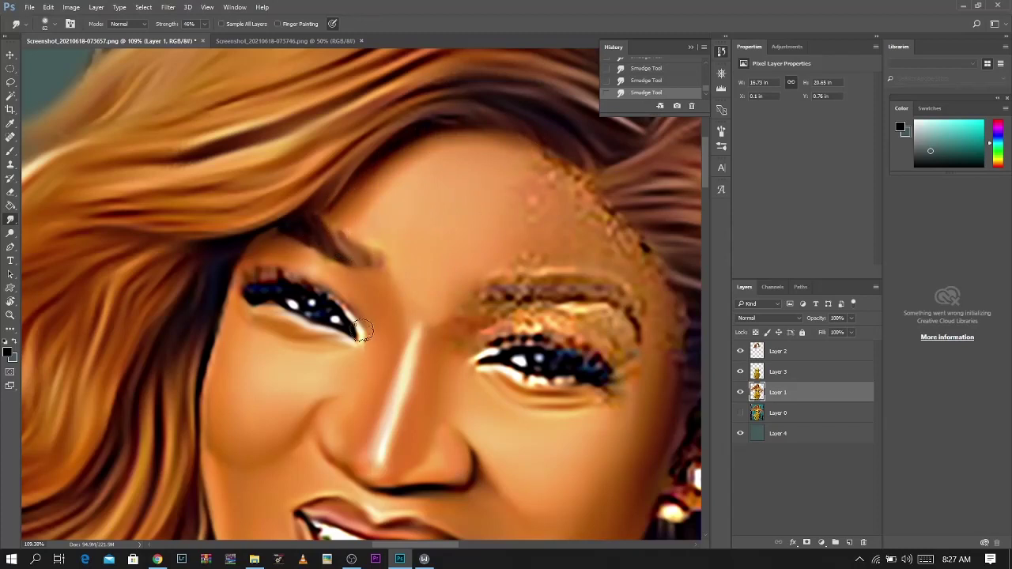
drag(358, 327, 327, 301)
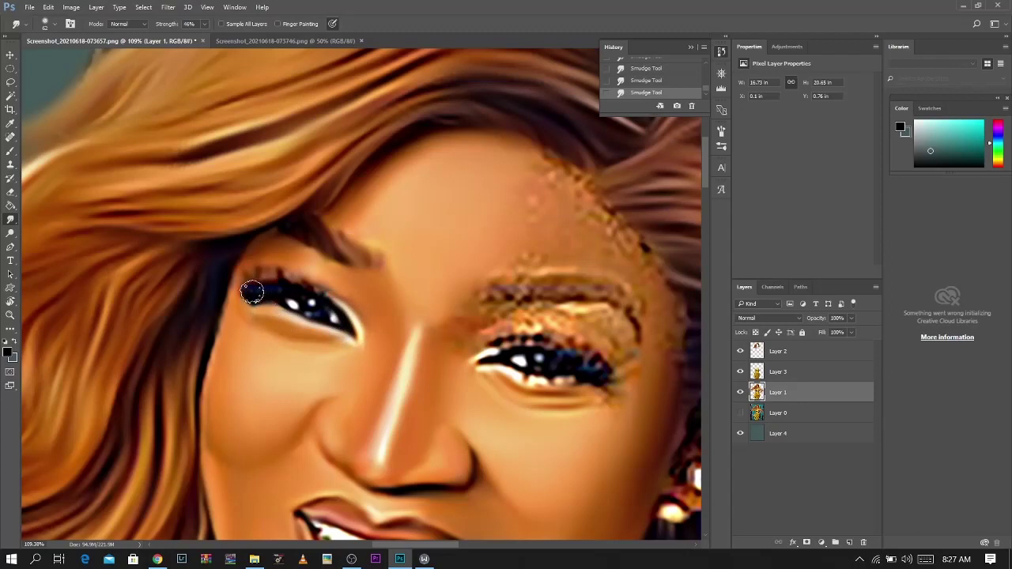
alt+drag(429, 341, 446, 340)
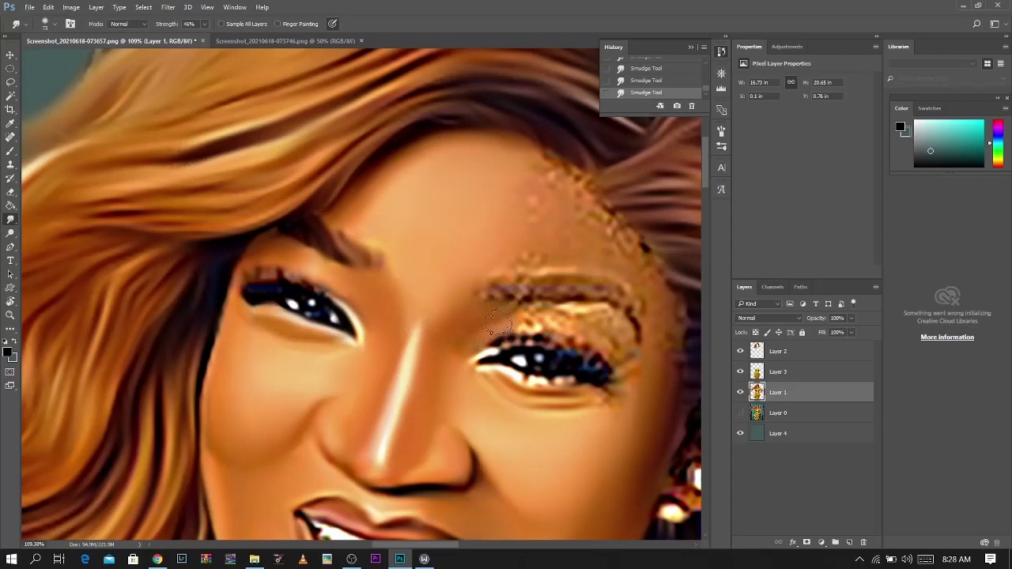
Smooth the rest of the forehead above the earring-side brow, using a smaller brush along the hairline and temple
drag(533, 206, 464, 202)
mouse_move(440, 201)
mouse_down()
mouse_move(461, 205)
mouse_move(454, 174)
mouse_move(495, 193)
mouse_up()
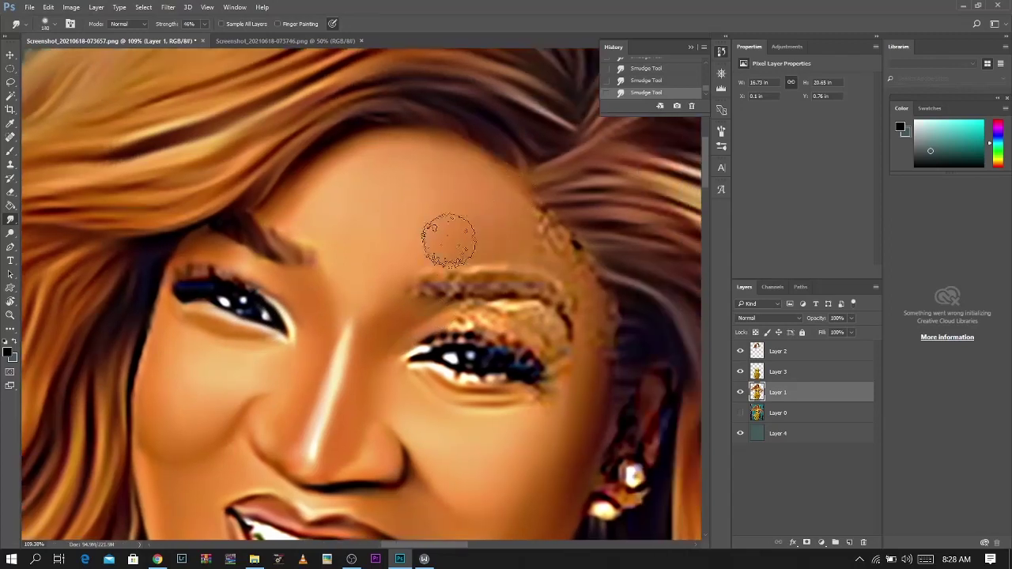
key(bracketleft)
key(bracketleft)
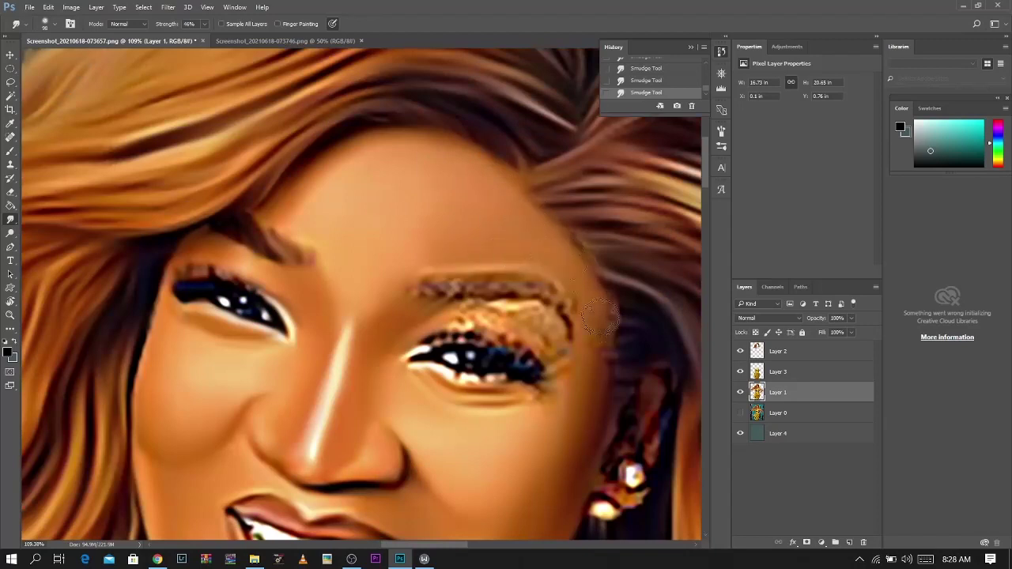
Smudge the earring-side eyelid, lashes and eyebrow into smooth shapes, and touch up the lashes of the other eye
mouse_move(536, 320)
mouse_down()
mouse_move(483, 309)
mouse_move(552, 324)
mouse_move(557, 341)
mouse_move(549, 326)
mouse_move(541, 338)
mouse_move(480, 317)
mouse_move(416, 320)
mouse_move(491, 314)
mouse_move(464, 318)
mouse_move(518, 320)
mouse_up()
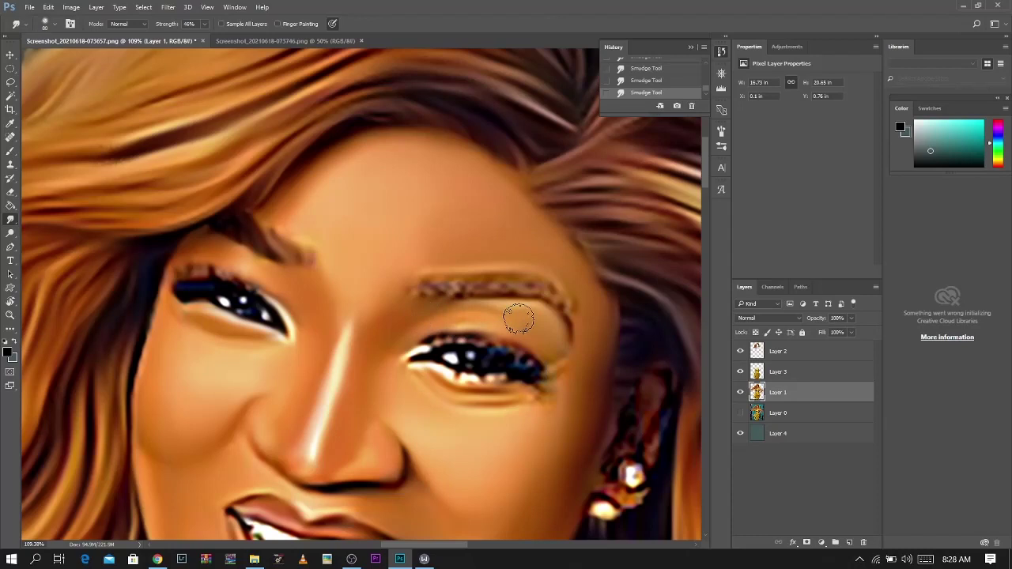
scroll(416, 348, up, 2)
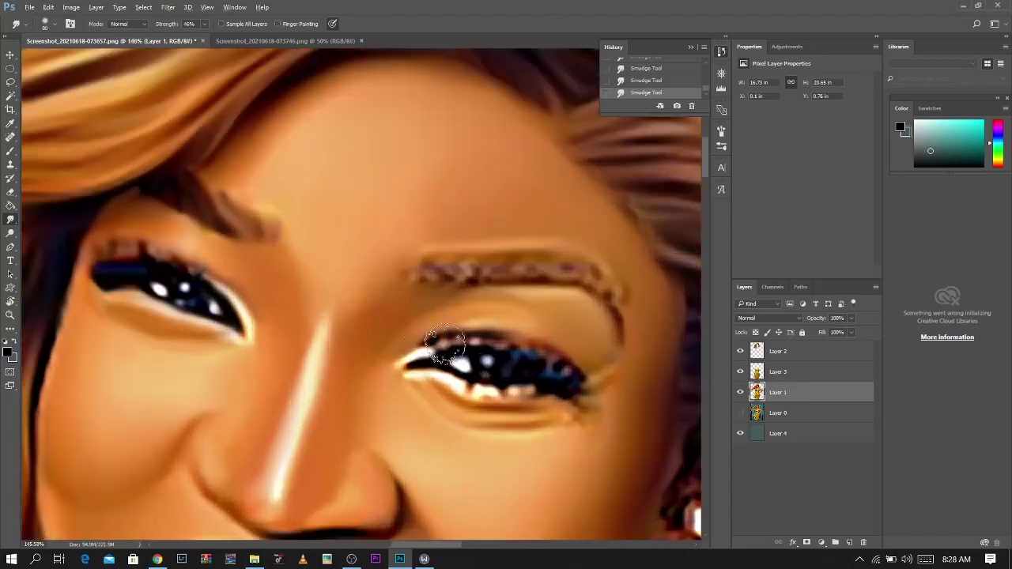
mouse_move(415, 358)
mouse_down()
mouse_move(456, 339)
mouse_move(539, 343)
mouse_move(562, 367)
mouse_move(591, 375)
mouse_move(520, 406)
mouse_move(483, 395)
mouse_move(456, 404)
mouse_move(541, 419)
mouse_move(499, 423)
mouse_move(475, 411)
mouse_move(615, 409)
mouse_move(402, 376)
mouse_move(530, 395)
mouse_move(519, 362)
mouse_move(491, 343)
mouse_move(522, 358)
mouse_move(513, 357)
mouse_move(557, 369)
mouse_up()
mouse_move(444, 272)
mouse_down()
mouse_move(408, 290)
mouse_move(503, 262)
mouse_move(571, 268)
mouse_move(614, 290)
mouse_move(621, 317)
mouse_up()
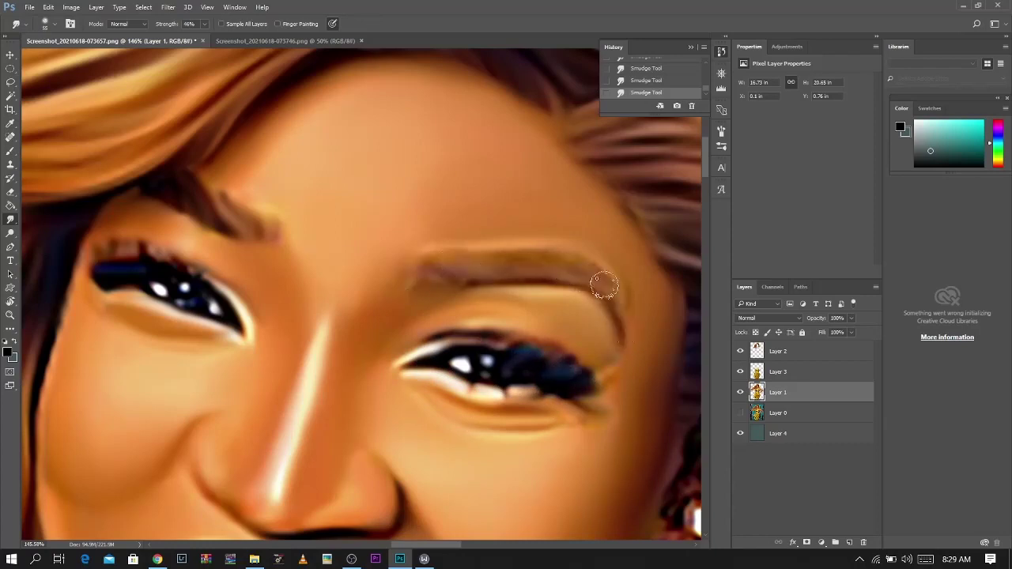
mouse_move(113, 262)
mouse_down()
mouse_move(115, 251)
mouse_move(192, 273)
mouse_up()
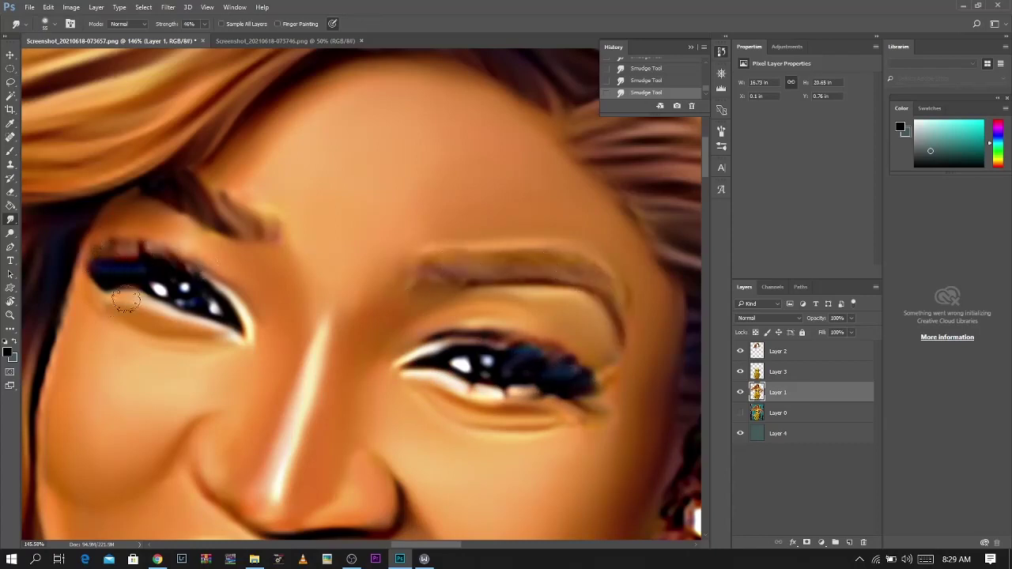
Add a Solid Color fill layer in light peach, ffcc89, directly above Layer 1
scroll(178, 339, down, 3)
scroll(178, 340, down, 6)
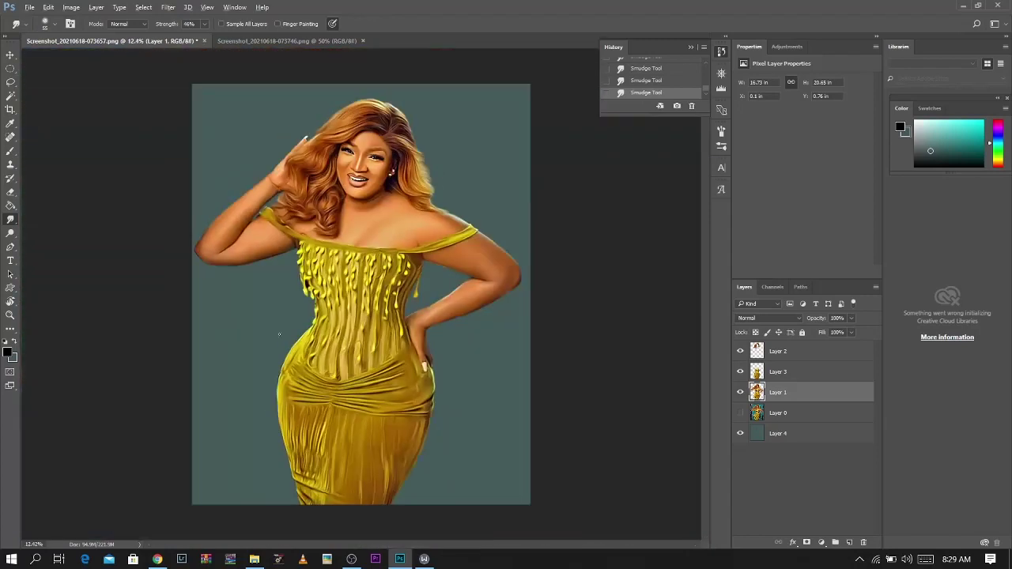
click(821, 543)
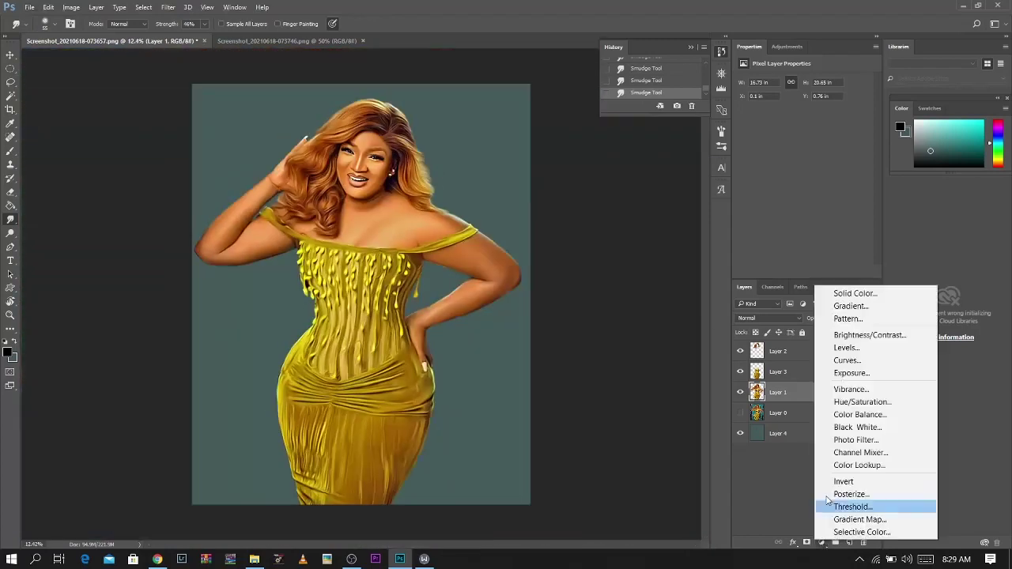
click(831, 292)
click(749, 274)
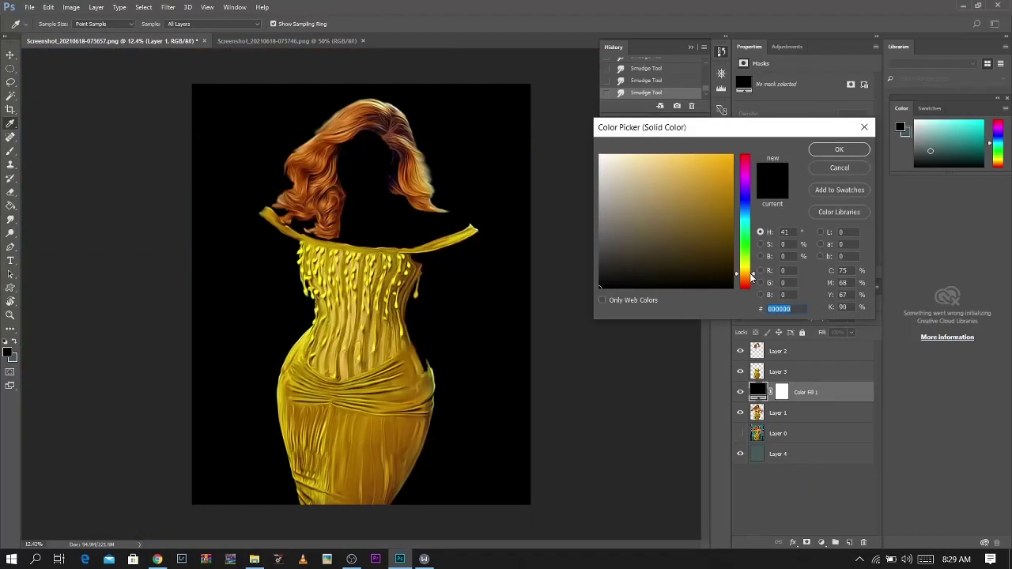
click(745, 279)
click(698, 169)
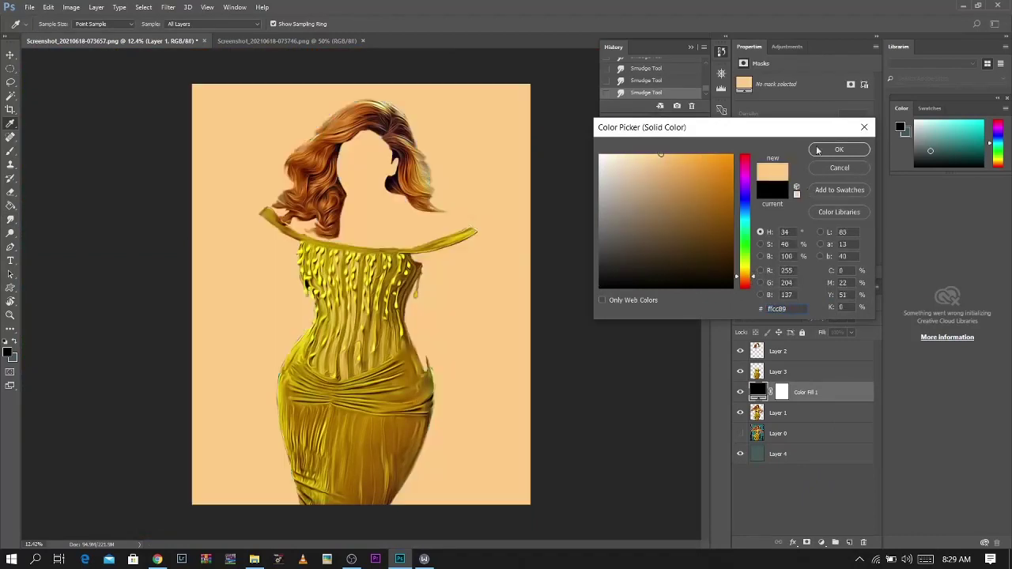
click(839, 150)
Clip the peach fill to Layer 1 and set its blend mode to Color to tint the skin
alt+click(808, 397)
click(764, 318)
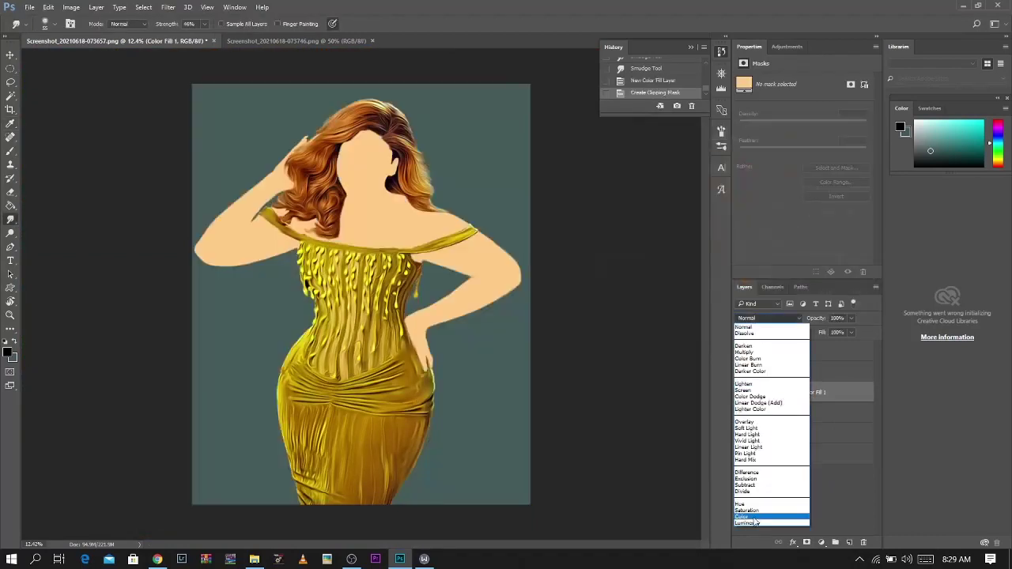
click(745, 514)
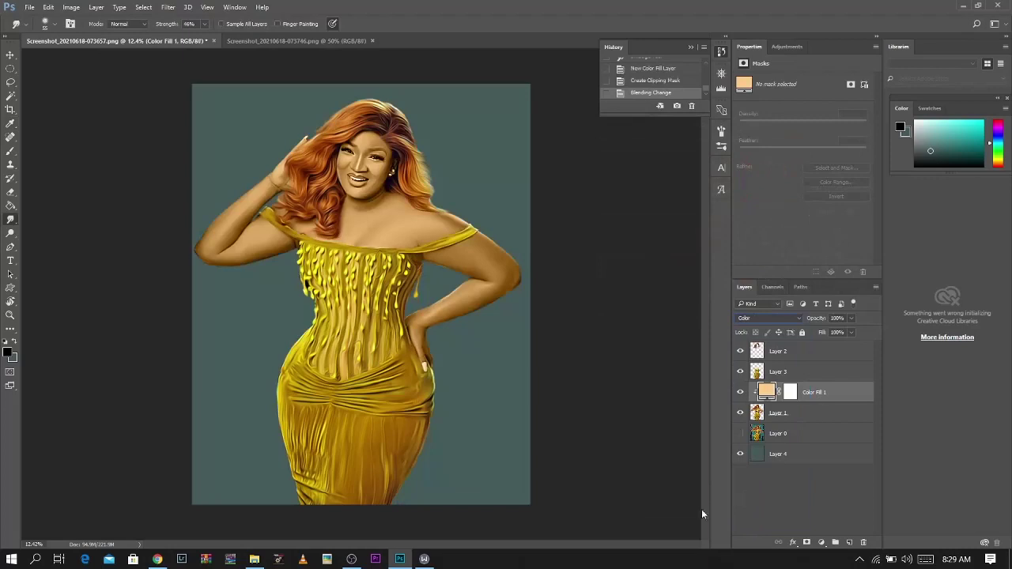
Add a Solid Color fill layer in orange-peach, f1ab6e, directly above the dress on Layer 3
click(799, 375)
click(820, 542)
click(840, 292)
drag(748, 287, 748, 283)
text(f1a56e)
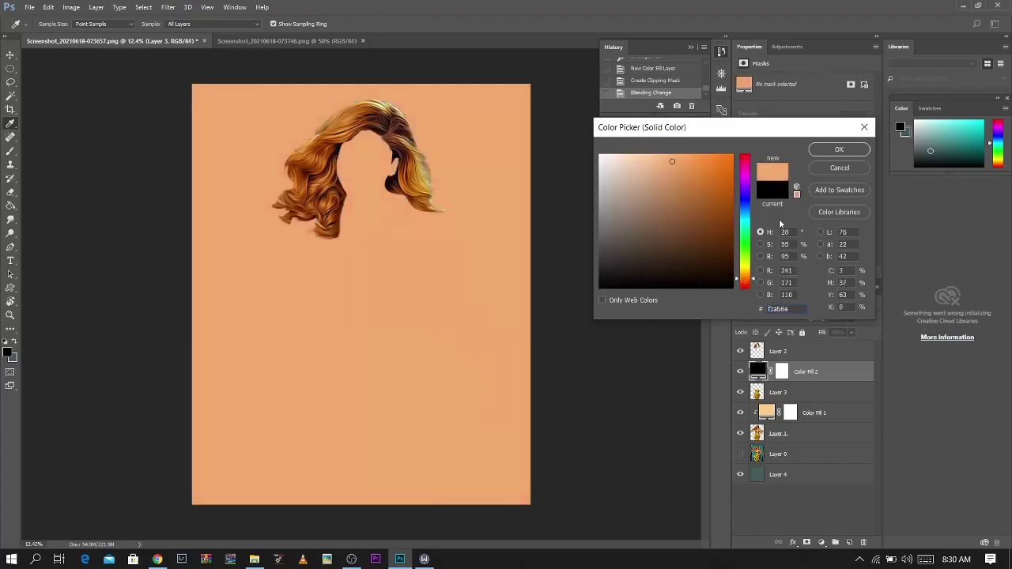
click(818, 152)
Clip the orange-peach fill to Layer 3, set its blend mode to Color, and compare the dress with and without it
alt+click(803, 382)
click(767, 318)
click(762, 516)
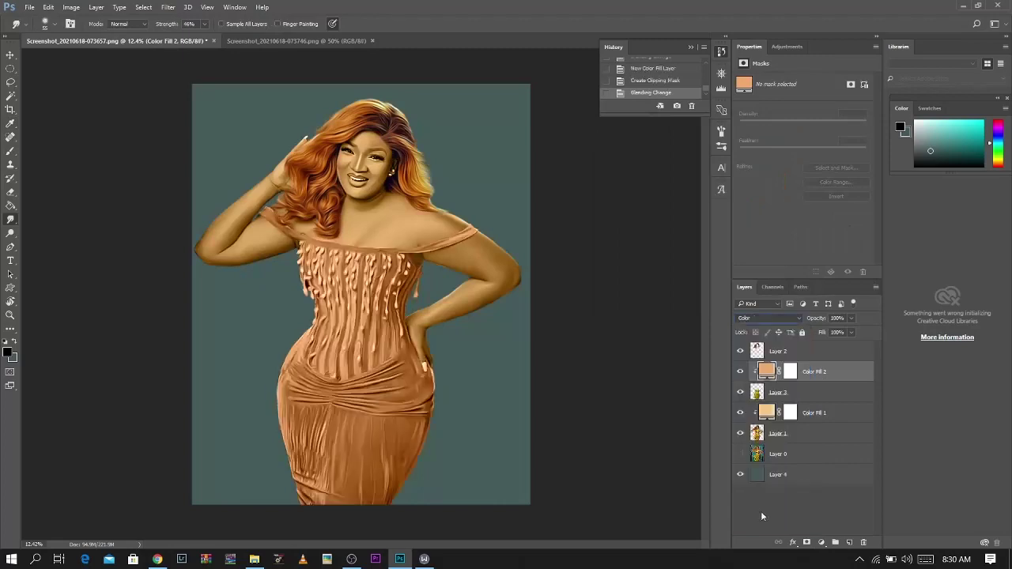
click(740, 371)
click(740, 372)
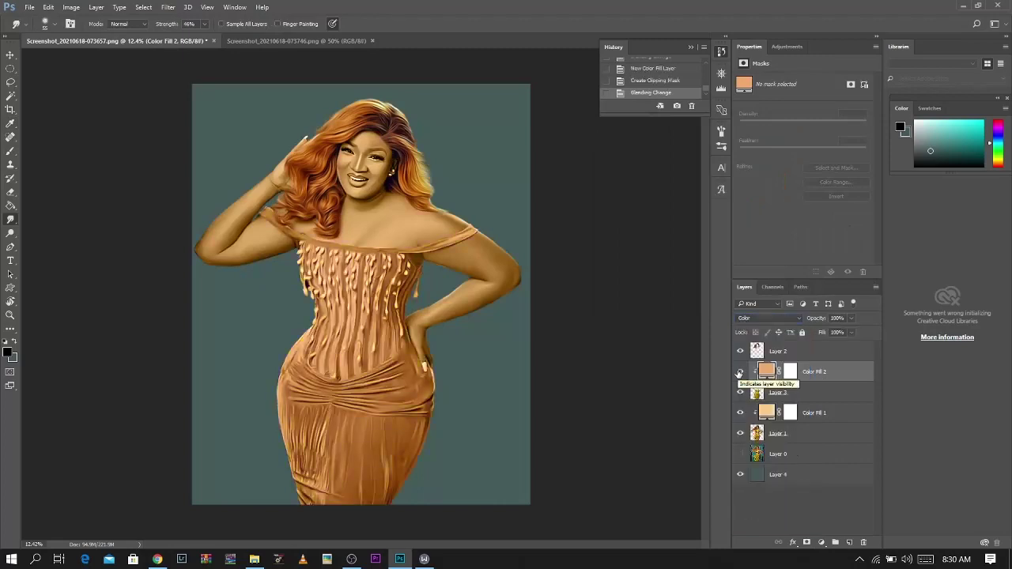
Shift the hue of the dress's colour fill towards a redder salmon tone
double_click(766, 371)
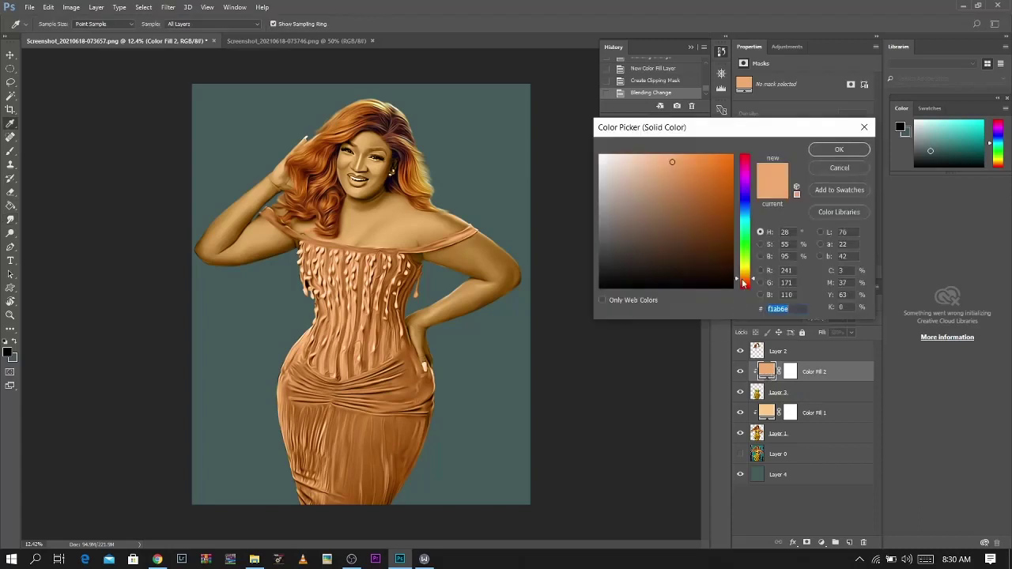
drag(743, 283, 744, 286)
click(832, 149)
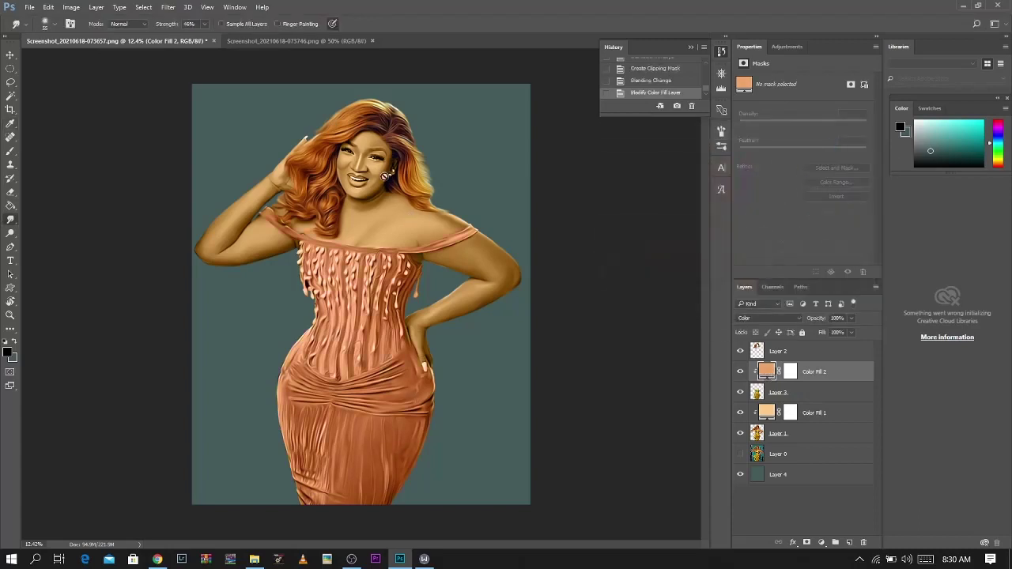
Add a black Solid Color fill above the hair, clip it to Layer 2, and set its blend mode to Color
scroll(362, 162, up, 5)
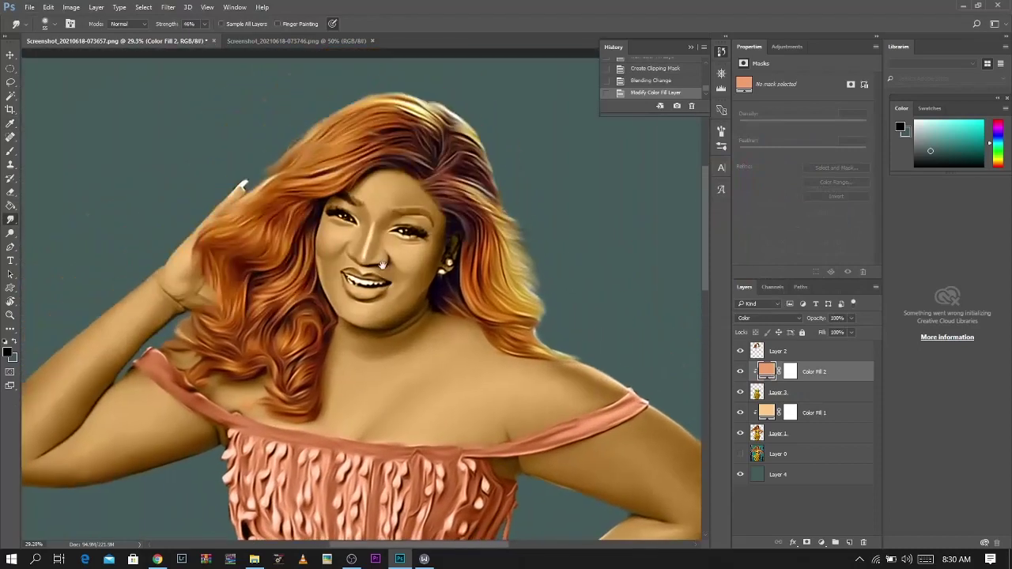
click(790, 351)
click(820, 542)
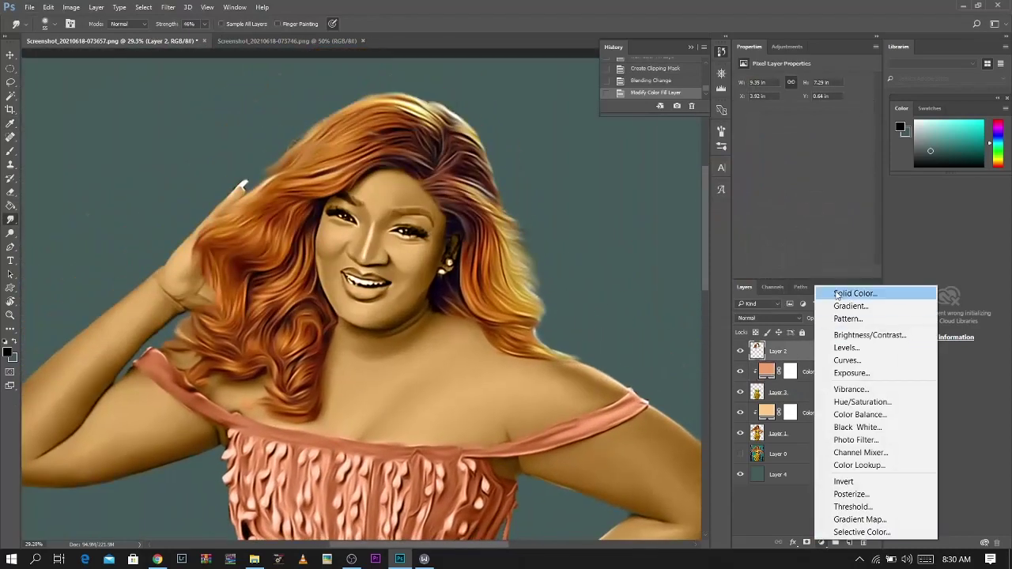
click(846, 292)
click(825, 151)
alt+click(816, 360)
click(778, 318)
click(747, 518)
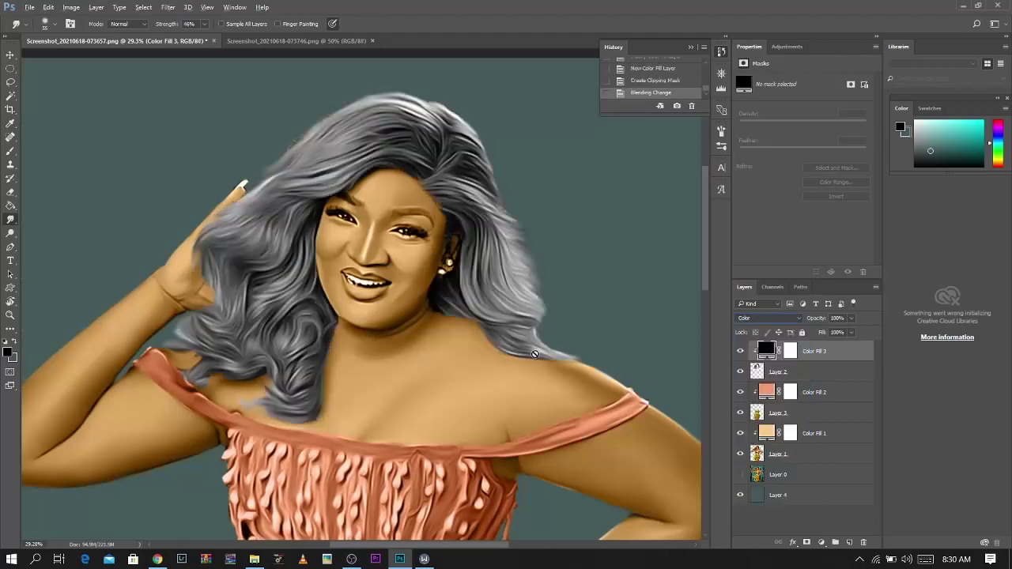
Smooth the ear and the skin around the earring on Layer 1 with the Smudge tool
click(511, 279)
click(528, 218)
click(798, 461)
scroll(429, 274, up, 10)
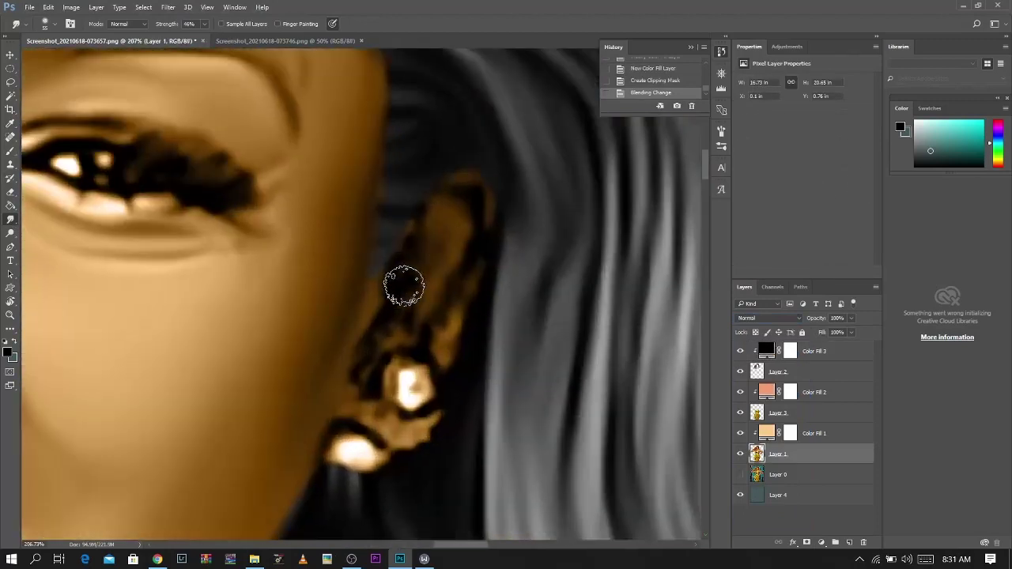
mouse_move(404, 285)
mouse_down()
mouse_move(416, 245)
mouse_move(374, 351)
mouse_move(431, 256)
mouse_move(444, 262)
mouse_move(434, 298)
mouse_move(450, 343)
mouse_move(465, 313)
mouse_move(427, 334)
mouse_move(446, 362)
mouse_move(422, 371)
mouse_move(397, 426)
mouse_move(351, 398)
mouse_move(425, 432)
mouse_move(388, 418)
mouse_move(431, 421)
mouse_move(443, 403)
mouse_move(383, 442)
mouse_move(350, 424)
mouse_move(423, 358)
mouse_move(439, 391)
mouse_up()
scroll(439, 392, down, 8)
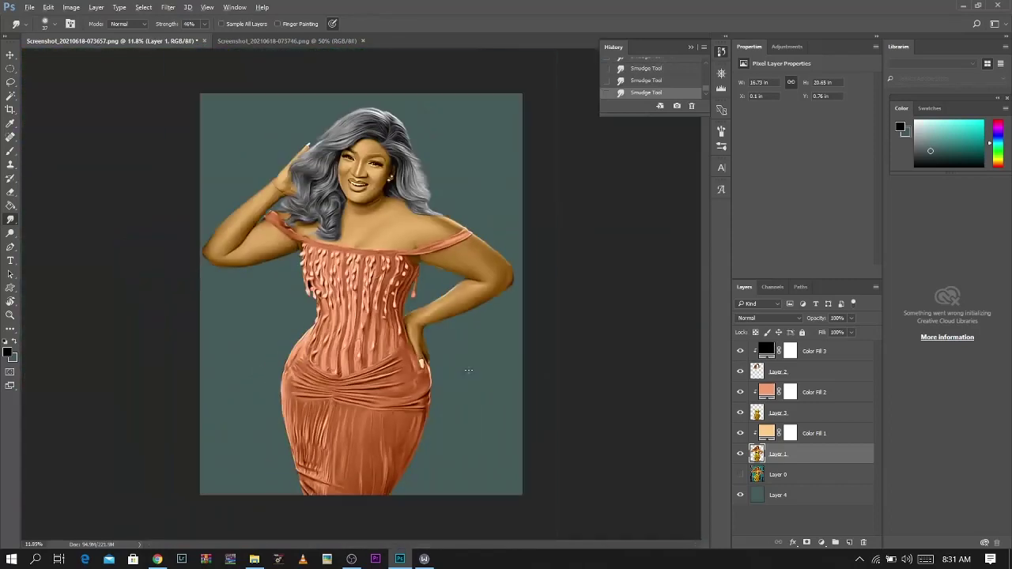
Recolour the hair's fill layer to a muted golden tan and invert its mask to hide the tint
double_click(771, 351)
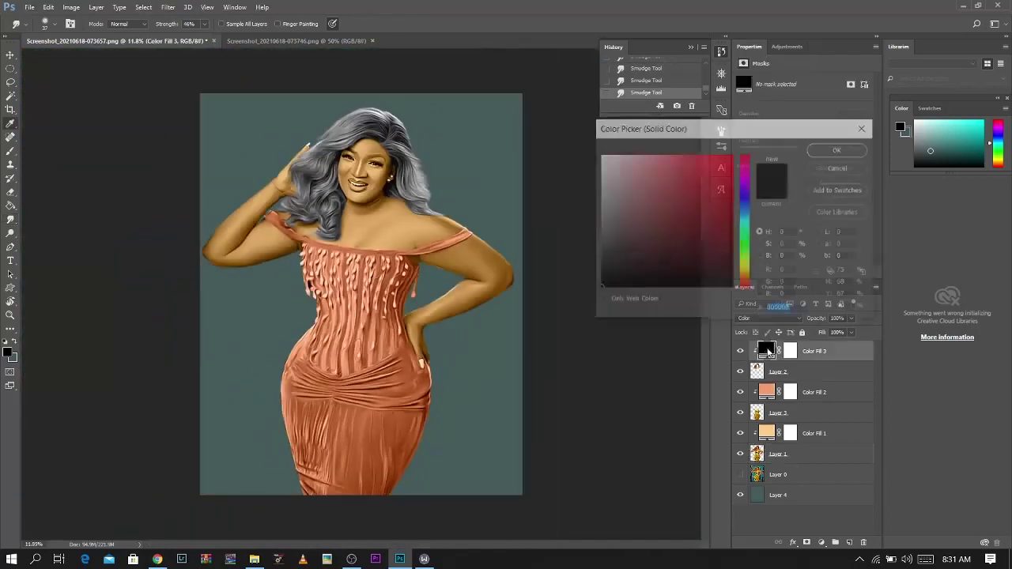
click(744, 276)
click(683, 221)
mouse_move(684, 221)
mouse_down()
mouse_move(690, 192)
mouse_move(714, 186)
mouse_move(695, 204)
mouse_move(672, 200)
mouse_up()
click(820, 150)
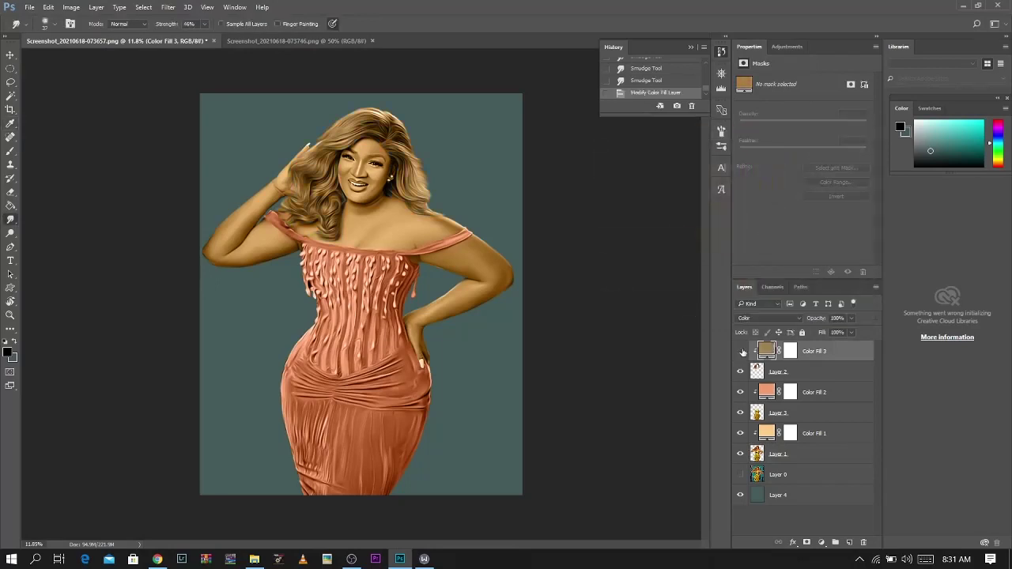
click(784, 350)
key(ctrl+i)
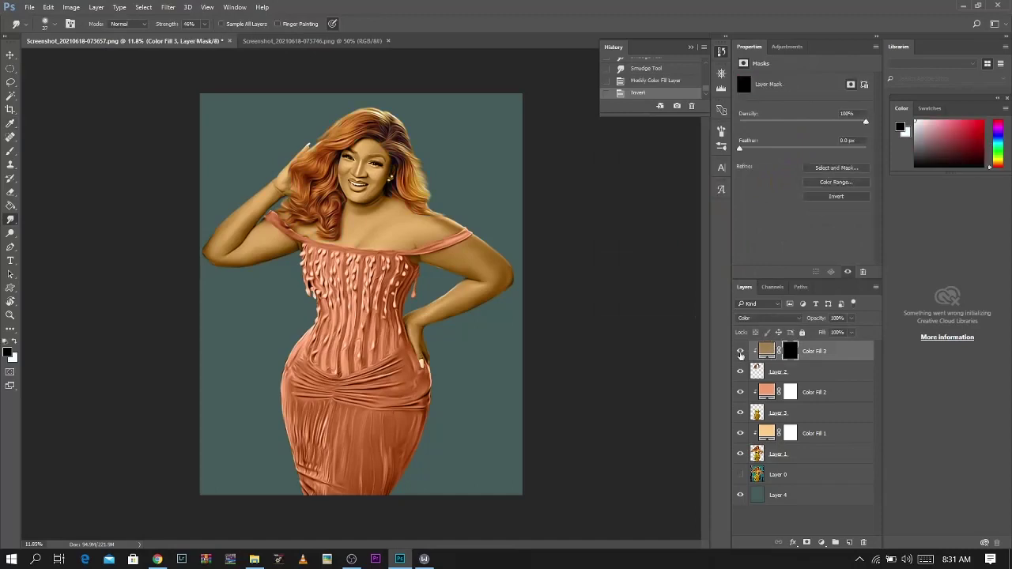
Recolour the hair's fill layer to brown, 884b1c, and invert its mask back to white
double_click(765, 350)
click(839, 149)
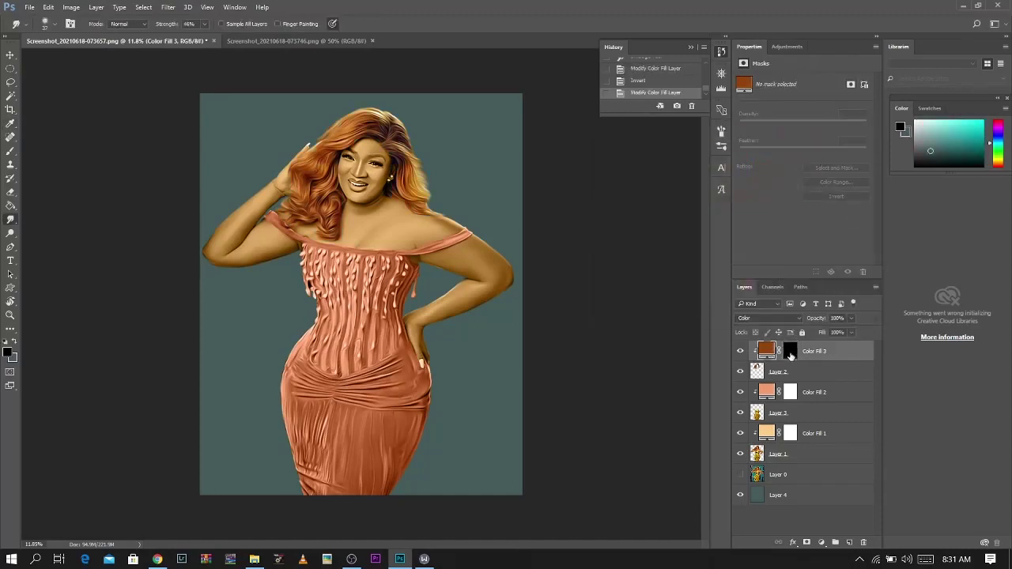
click(790, 350)
key(ctrl+i)
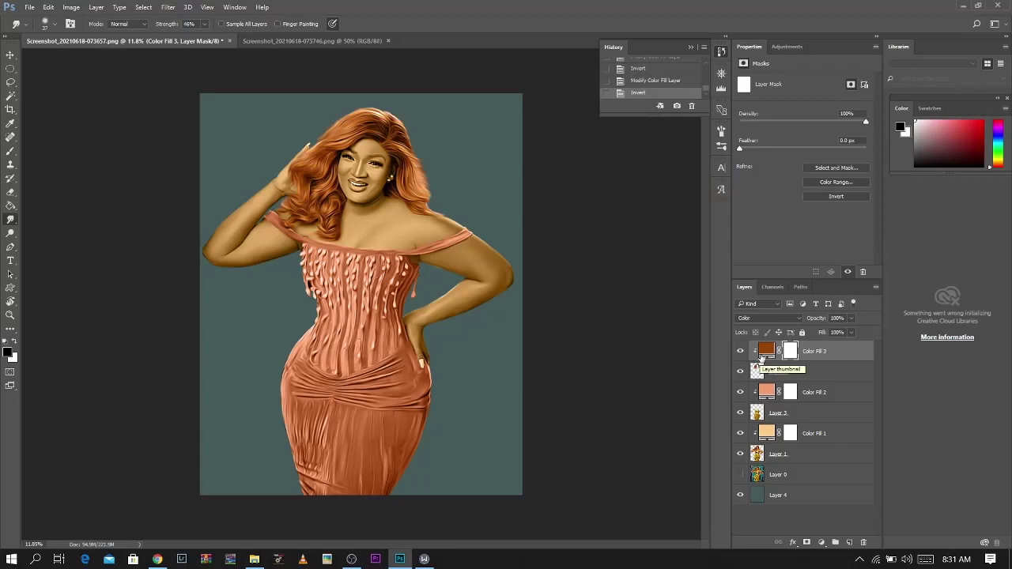
double_click(767, 350)
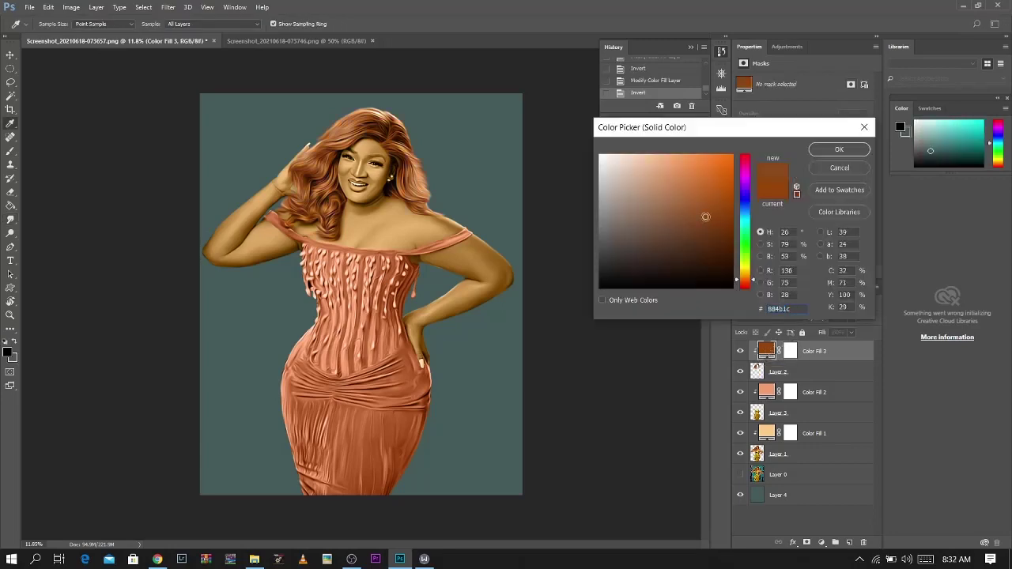
click(839, 150)
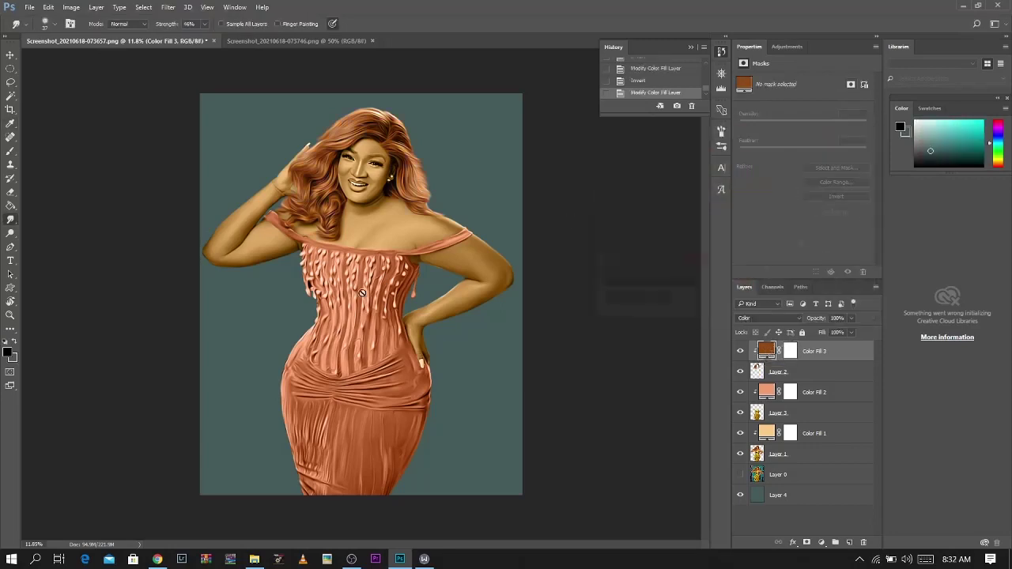
scroll(377, 264, down, 2)
scroll(377, 265, up, 3)
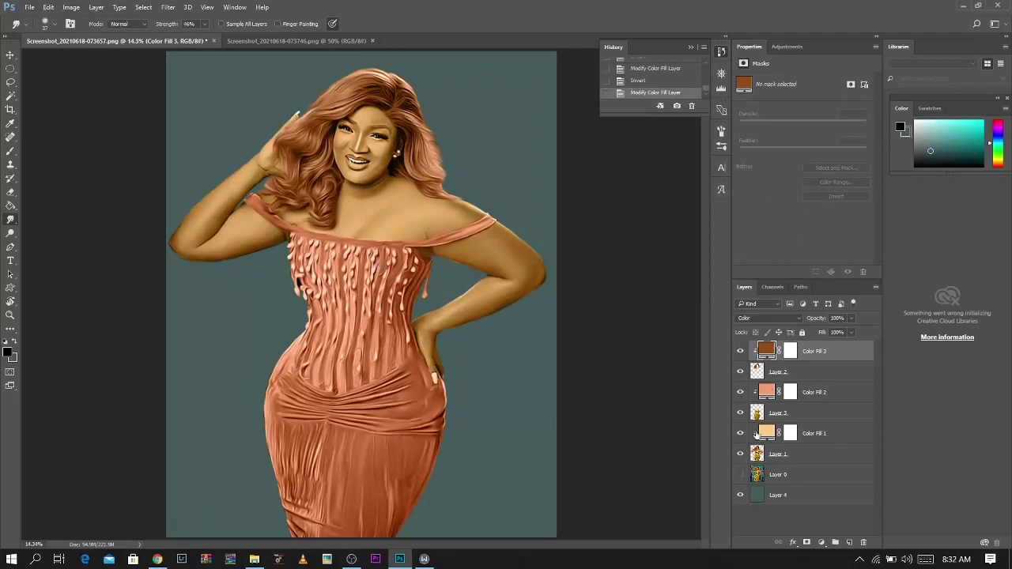
Paint the lower lip out of the skin-tone fill's mask with a soft black brush at 27% flow
click(785, 434)
scroll(352, 154, up, 10)
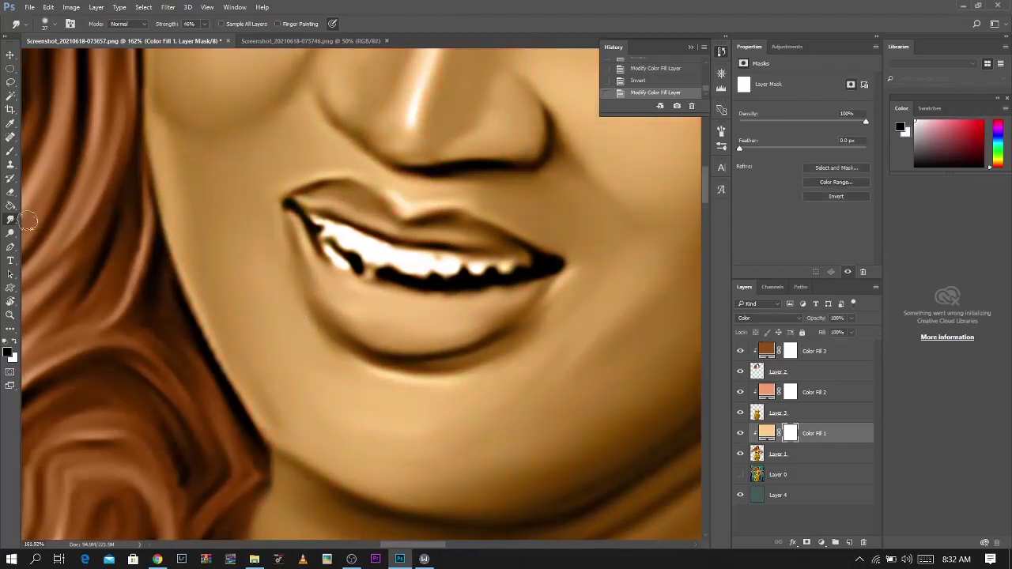
key(b)
mouse_move(356, 273)
mouse_down()
mouse_move(390, 316)
mouse_move(366, 298)
mouse_up()
drag(256, 25, 268, 26)
mouse_move(376, 314)
mouse_down()
mouse_move(344, 305)
mouse_move(434, 317)
mouse_move(395, 316)
mouse_up()
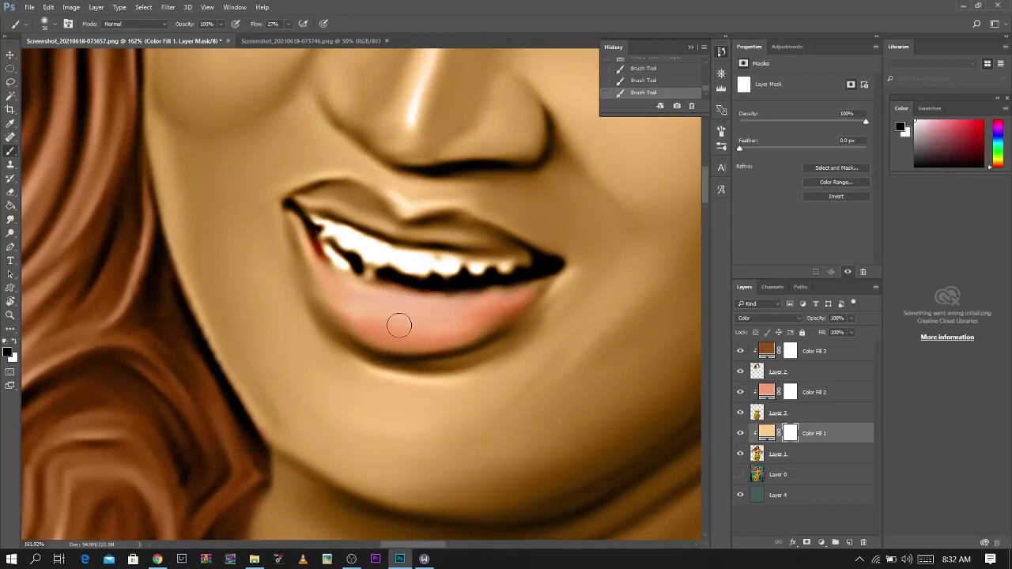
alt+drag(358, 330, 376, 330)
key(x)
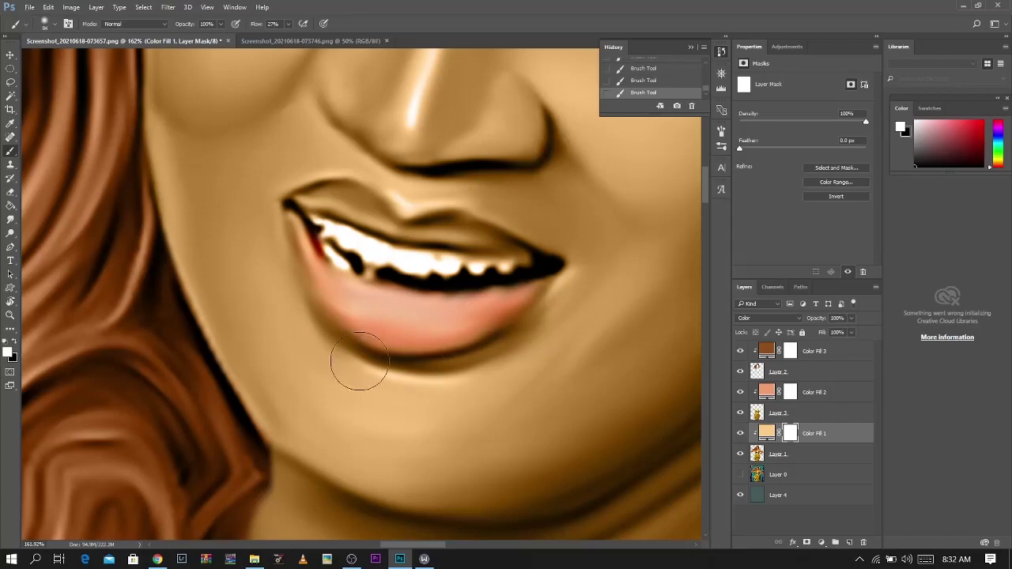
Paint the upper lip out of the skin-tone fill's mask with a resized soft black brush
alt+drag(376, 230, 348, 191)
key(x)
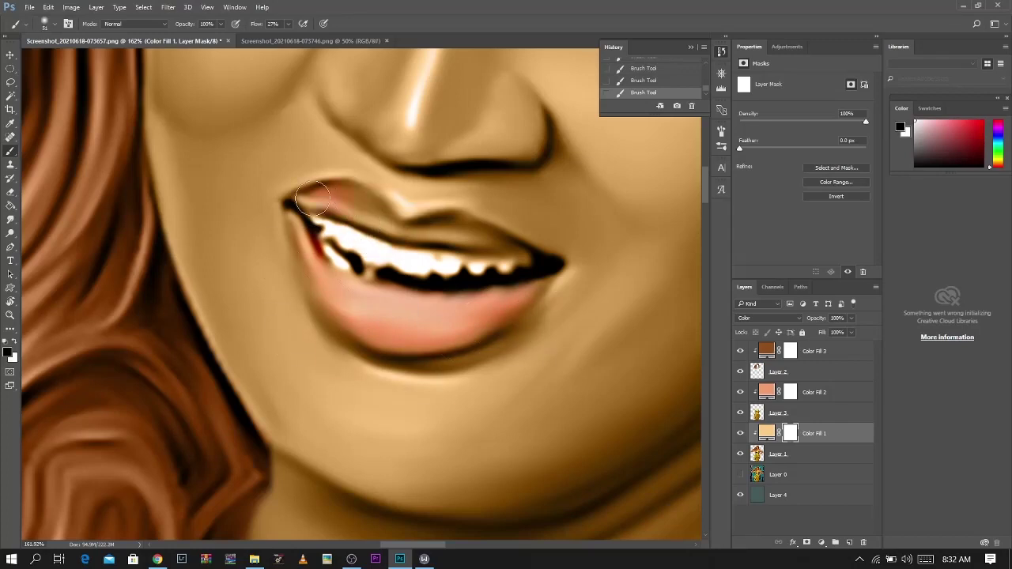
key(x)
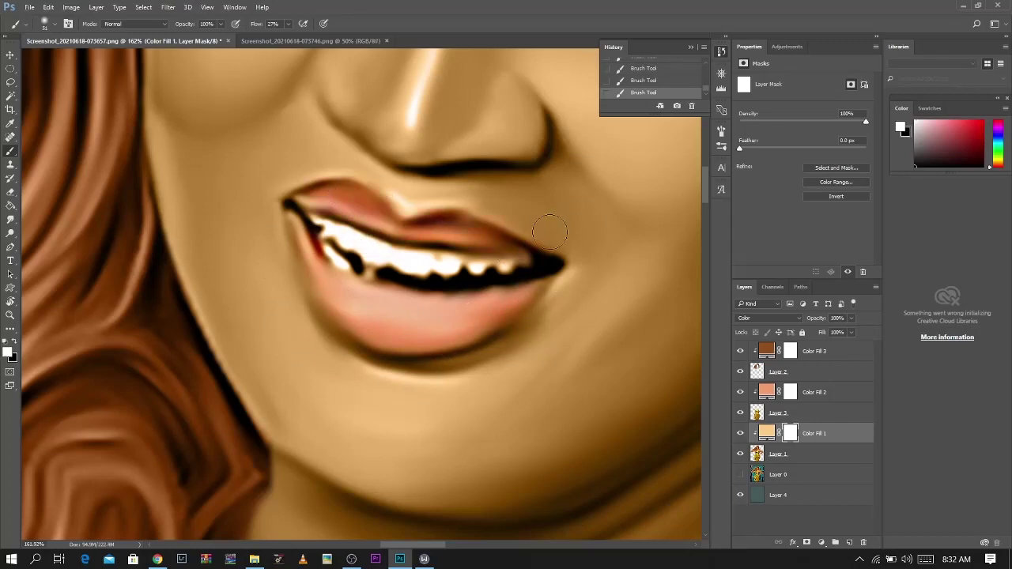
Add a muted red Solid Color fill, bf654c, directly above Layer 1 and set its blend mode to Color to tint the lips
click(803, 454)
click(821, 543)
click(790, 226)
click(679, 188)
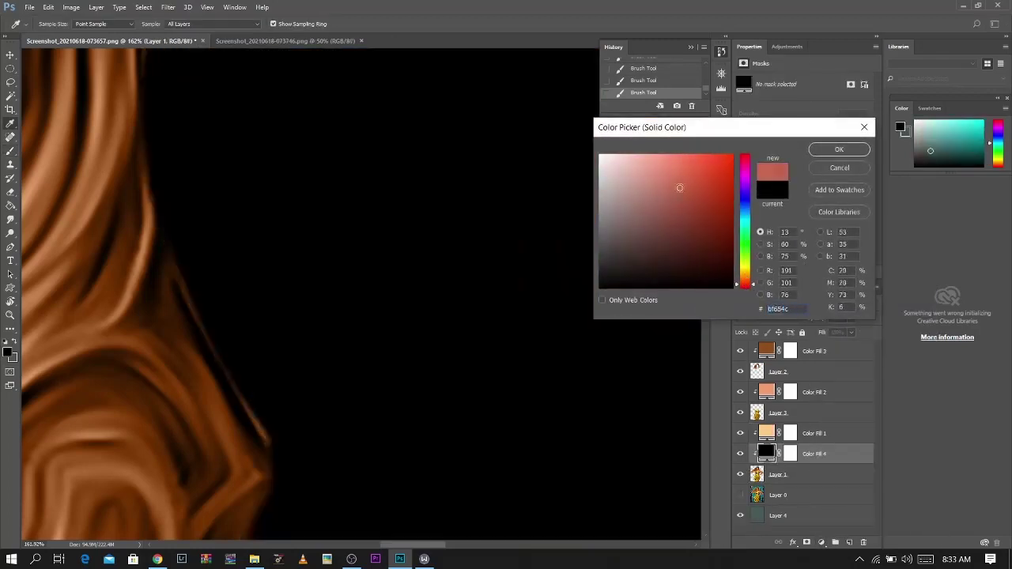
click(839, 148)
click(761, 319)
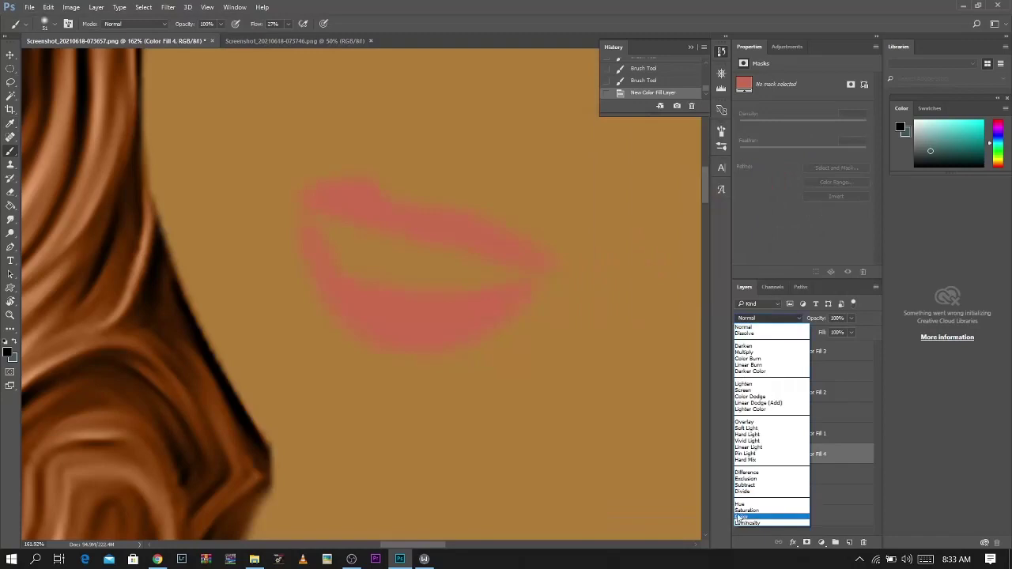
click(743, 515)
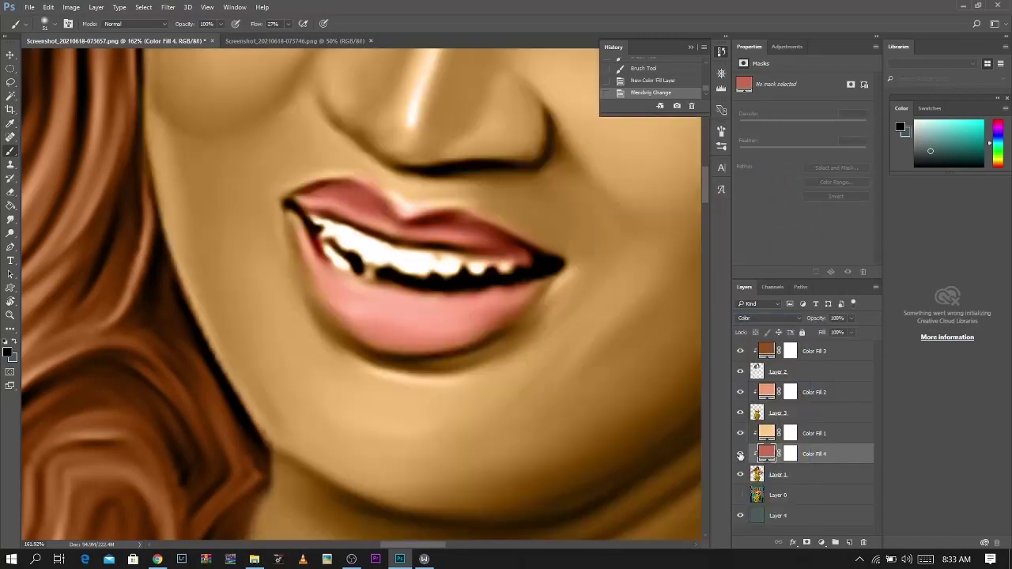
Add a Hue/Saturation adjustment above the skin-tone fill with Hue +18 and Saturation -82
click(822, 433)
click(820, 543)
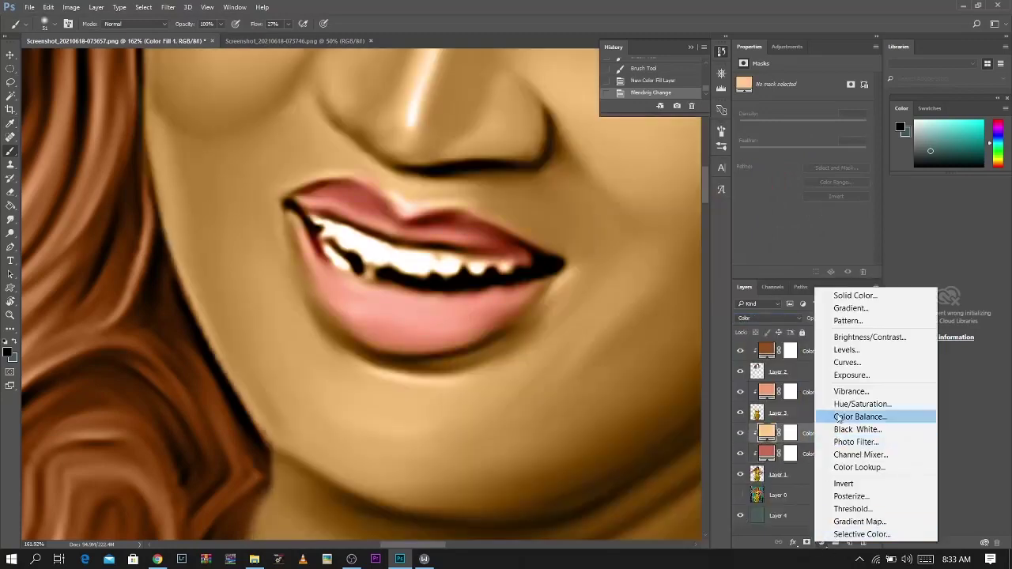
click(838, 403)
drag(803, 135, 752, 135)
mouse_move(812, 117)
mouse_down()
mouse_move(779, 117)
mouse_move(826, 119)
mouse_move(814, 123)
mouse_up()
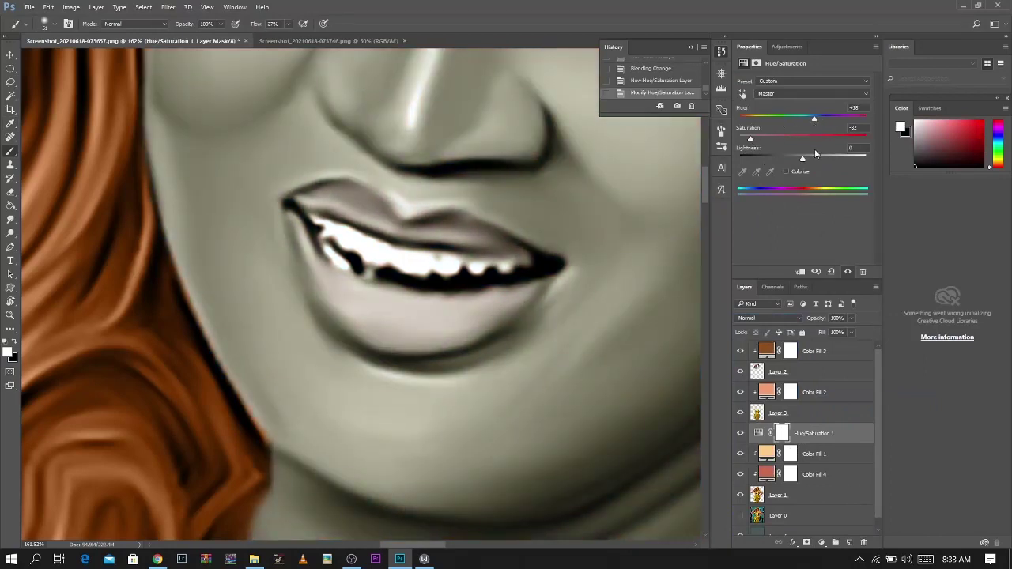
Invert the Hue/Saturation mask and paint white over the teeth to remove their yellow cast
key(ctrl+i)
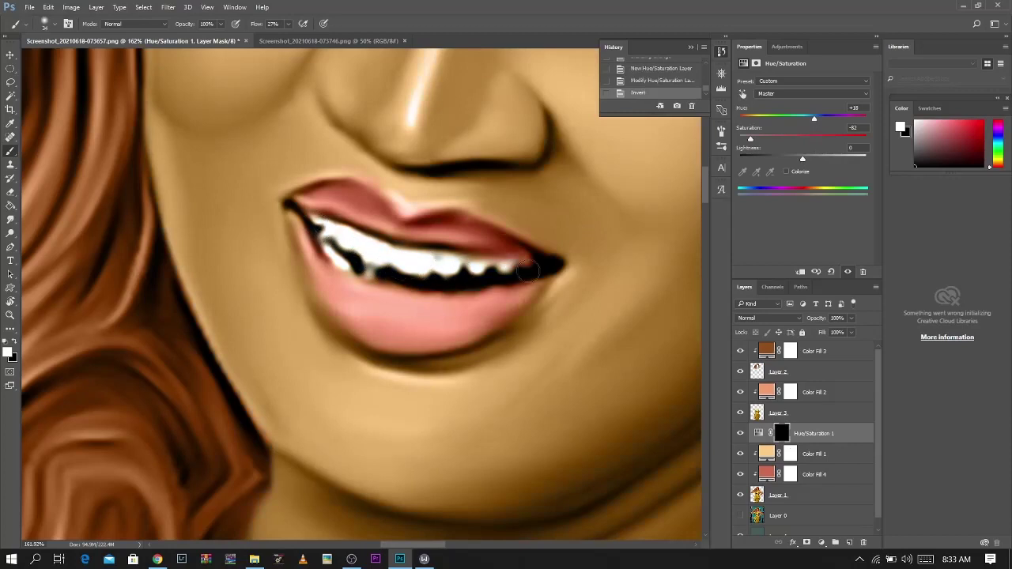
mouse_move(464, 261)
mouse_down()
mouse_move(542, 267)
mouse_move(541, 253)
mouse_up()
key(x)
scroll(584, 265, down, 12)
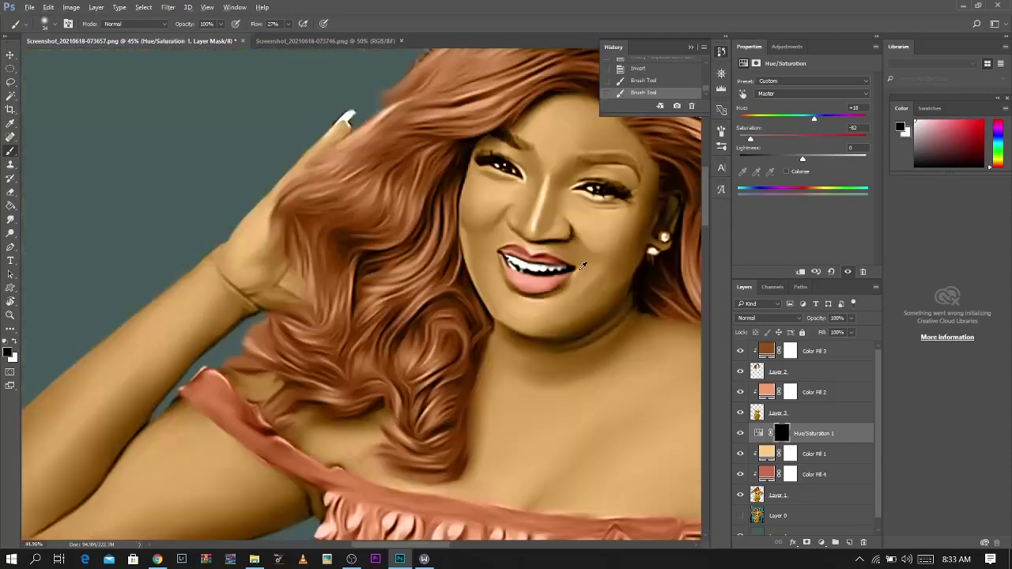
scroll(348, 237, up, 2)
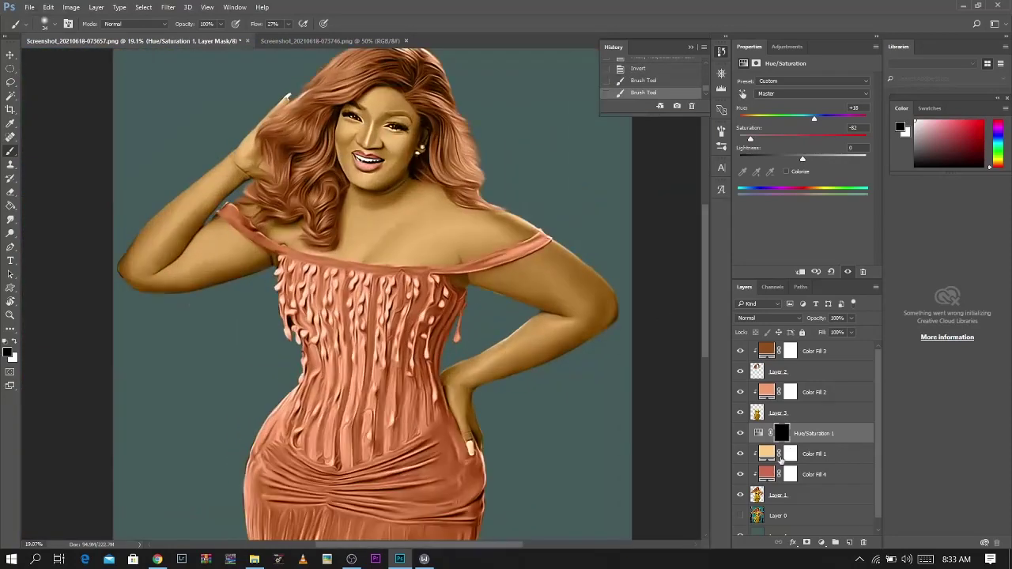
Add a black Solid Color fill above Hue/Saturation 1, set its blend mode to Color, and invert its mask
click(821, 543)
click(839, 298)
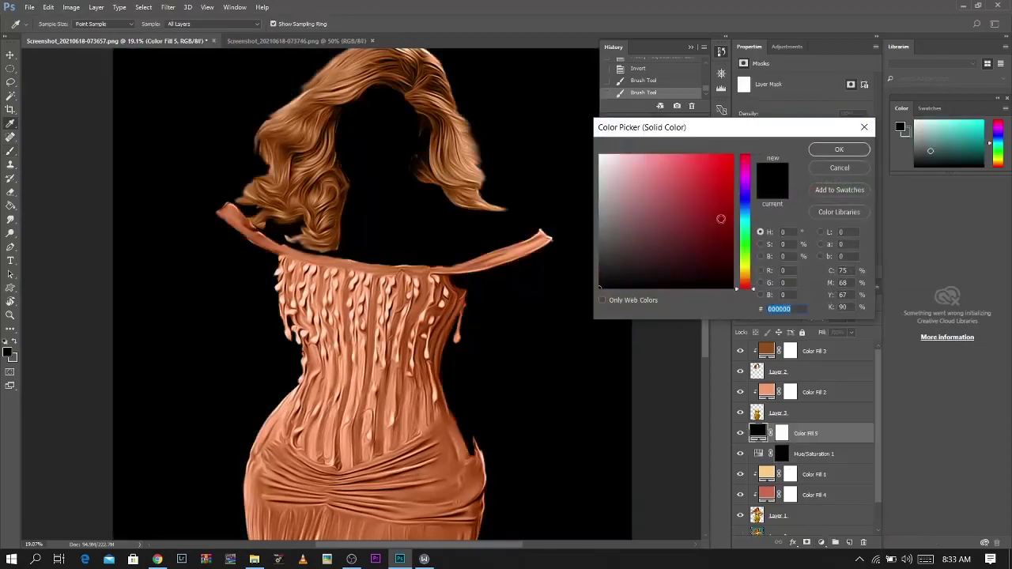
click(839, 150)
click(767, 317)
click(765, 515)
key(ctrl+i)
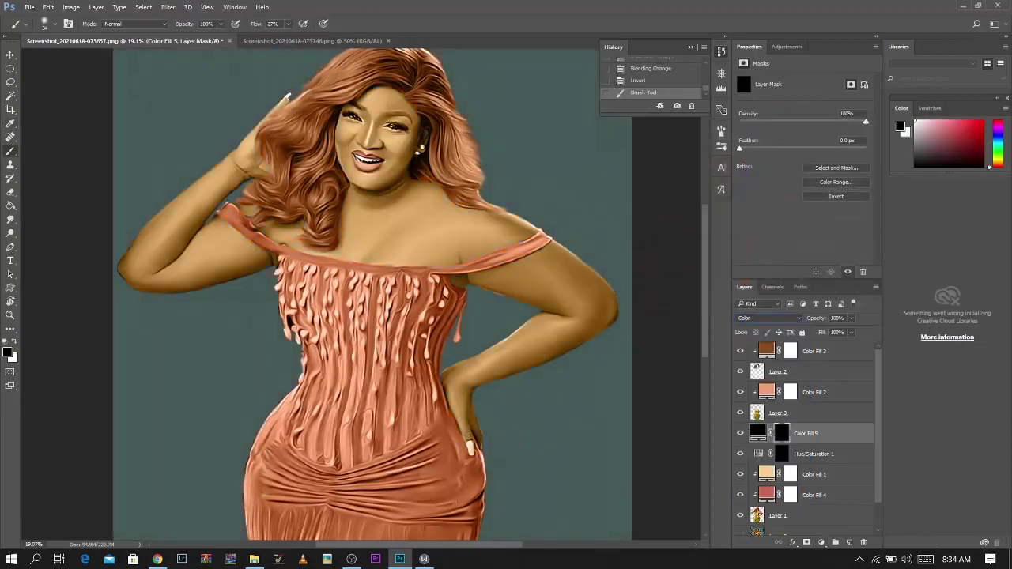
Paint white on the black fill's mask over both eyes to neutralise the colour of the pupils and highlights
click(385, 124)
scroll(385, 125, up, 12)
key(x)
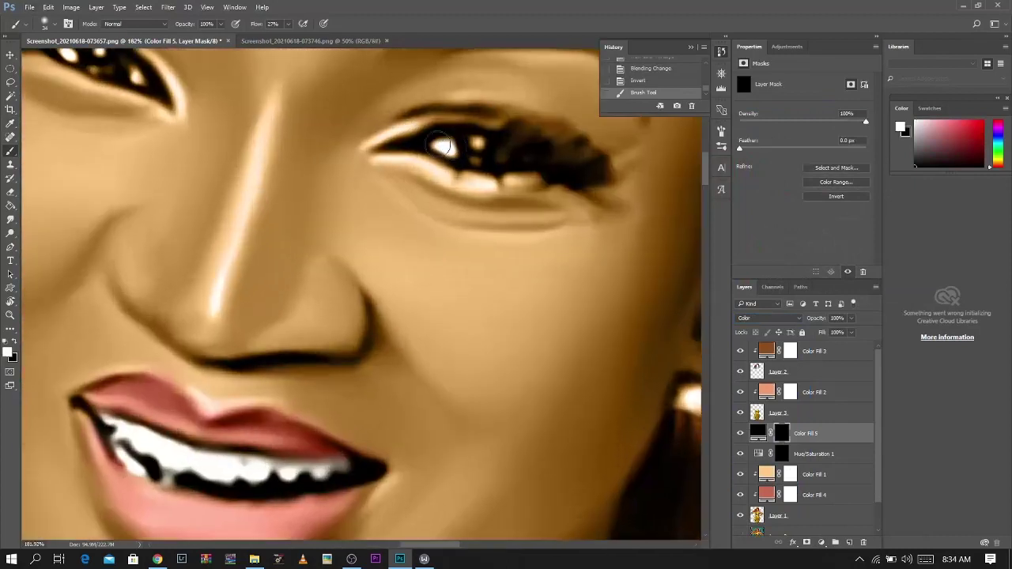
click(441, 145)
drag(442, 146, 629, 304)
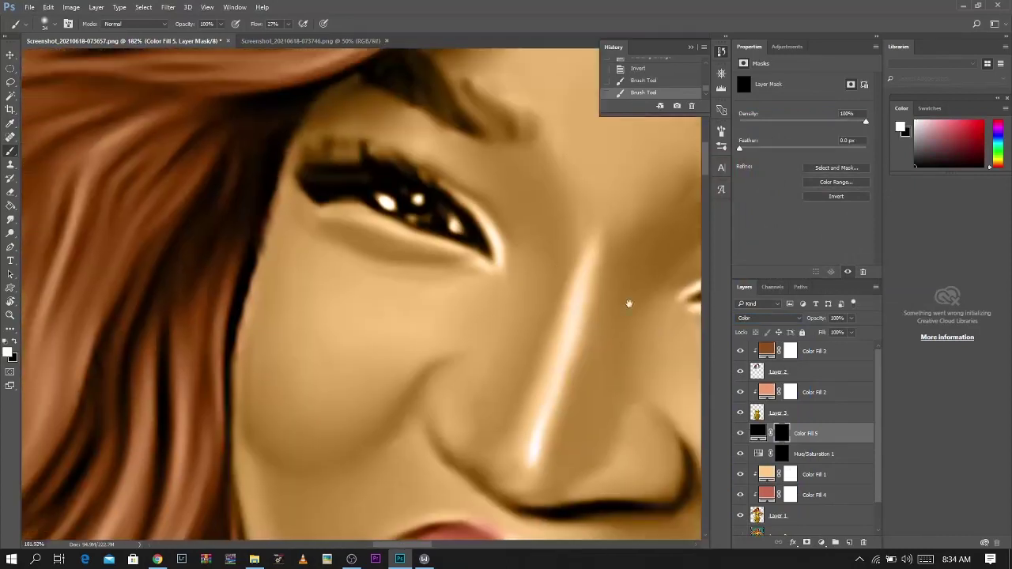
click(426, 210)
scroll(404, 184, down, 10)
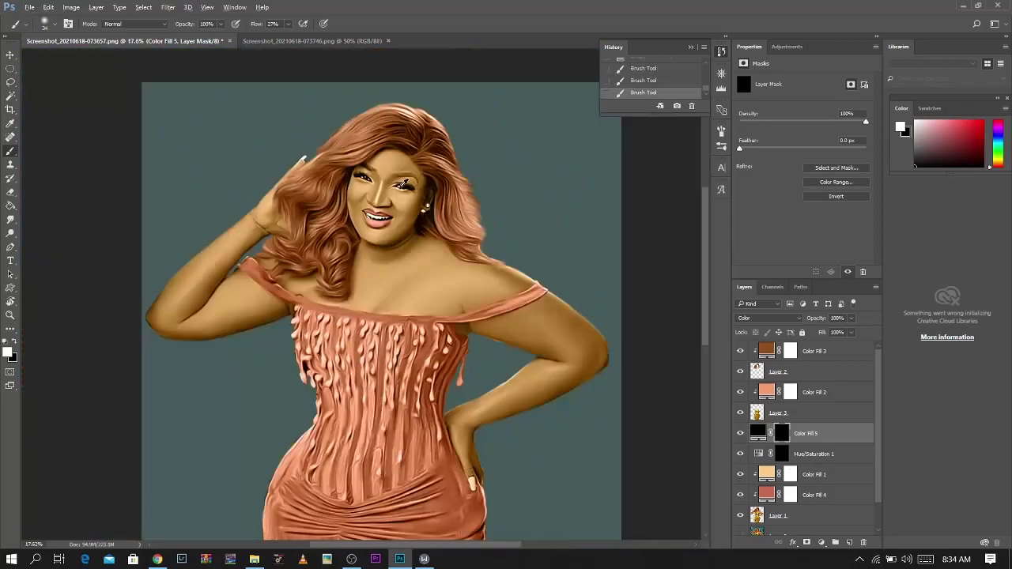
scroll(404, 184, down, 3)
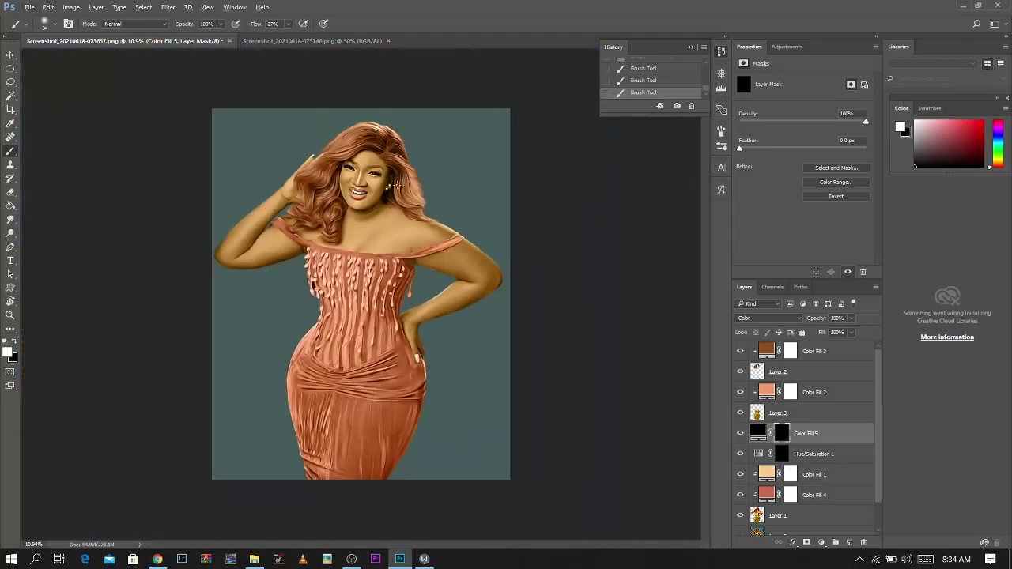
scroll(357, 171, up, 3)
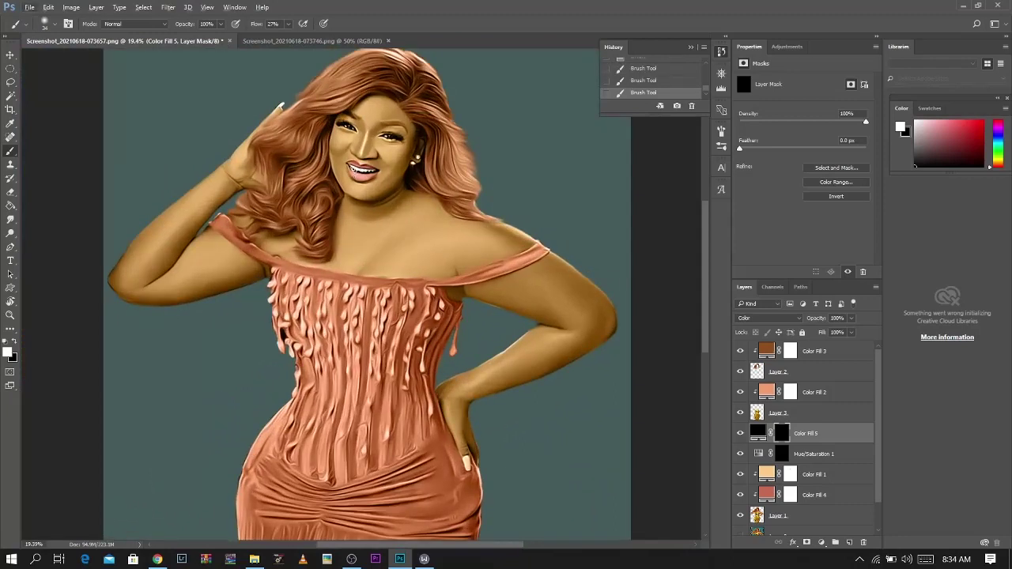
scroll(357, 173, down, 2)
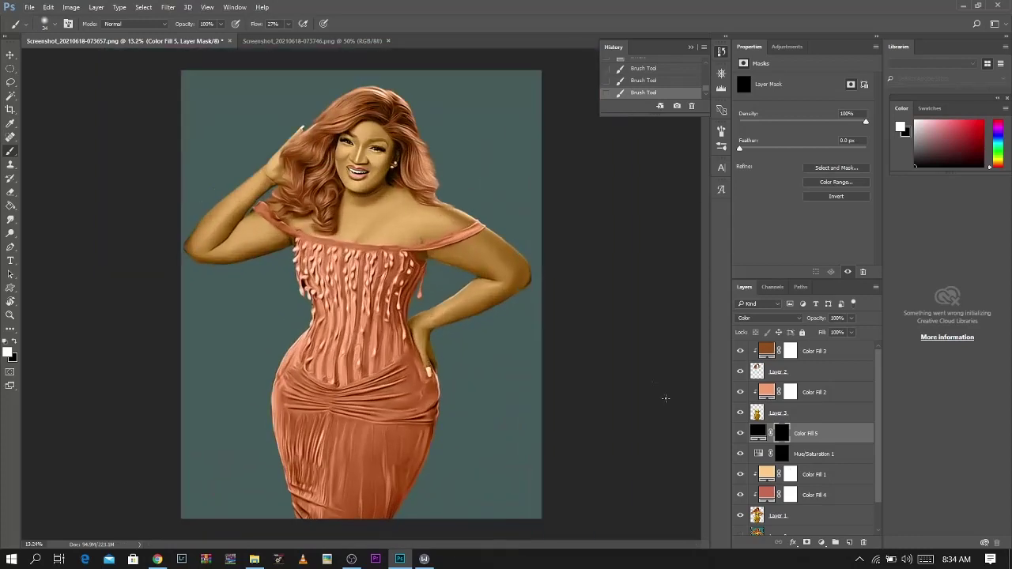
Add two new empty layers directly above the teal background on Layer 4
drag(880, 490, 881, 515)
click(837, 523)
double_click(849, 542)
Fill the lower of the two new empty layers above the teal background, Layer 5, with a salmon pink
scroll(841, 525, down, 1)
click(787, 498)
key(g)
key(x)
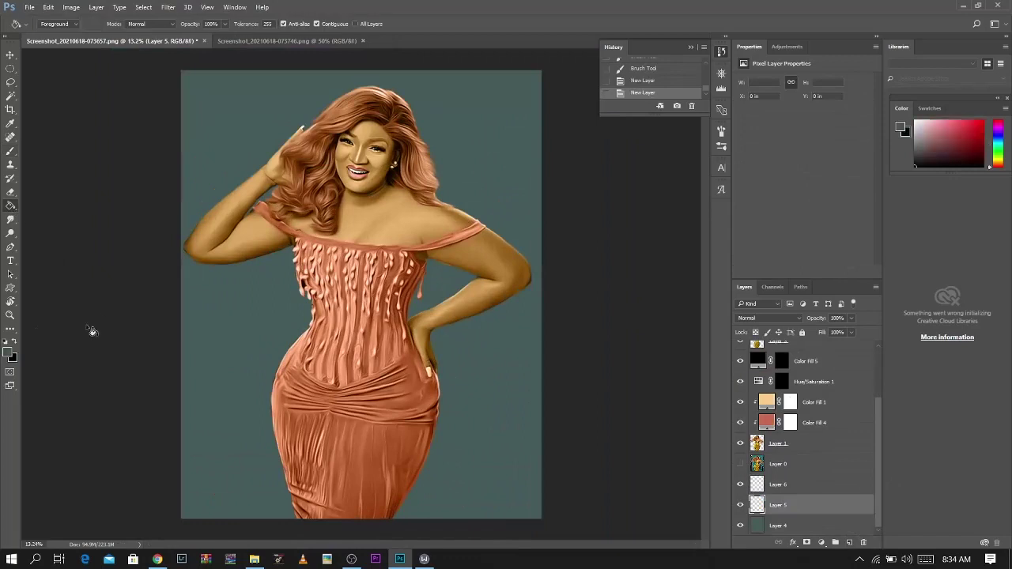
click(9, 357)
drag(746, 266, 748, 282)
drag(683, 183, 668, 157)
key(Return)
click(522, 220)
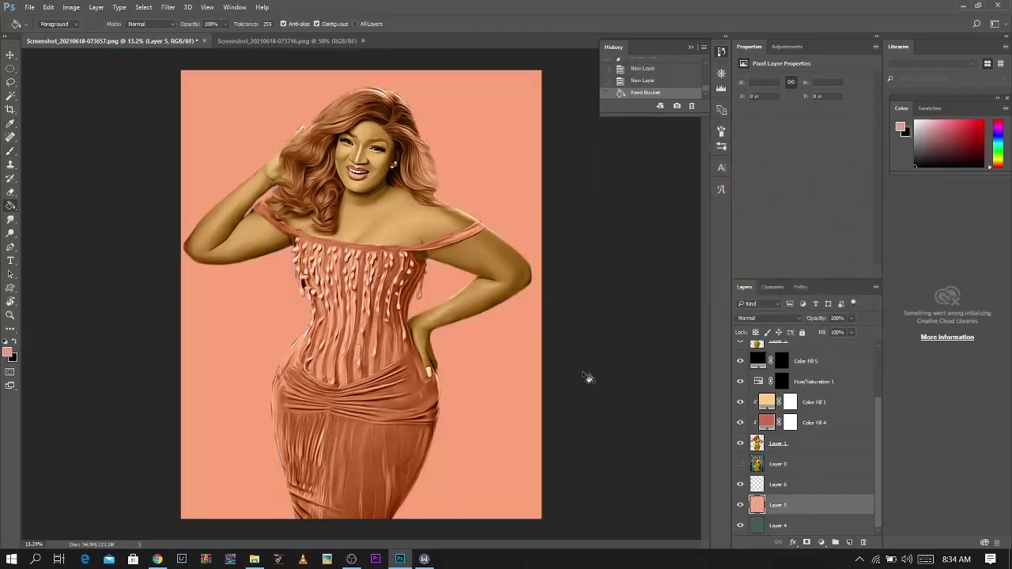
Fill Layer 6 with the pale cream colour fff4d8
click(798, 485)
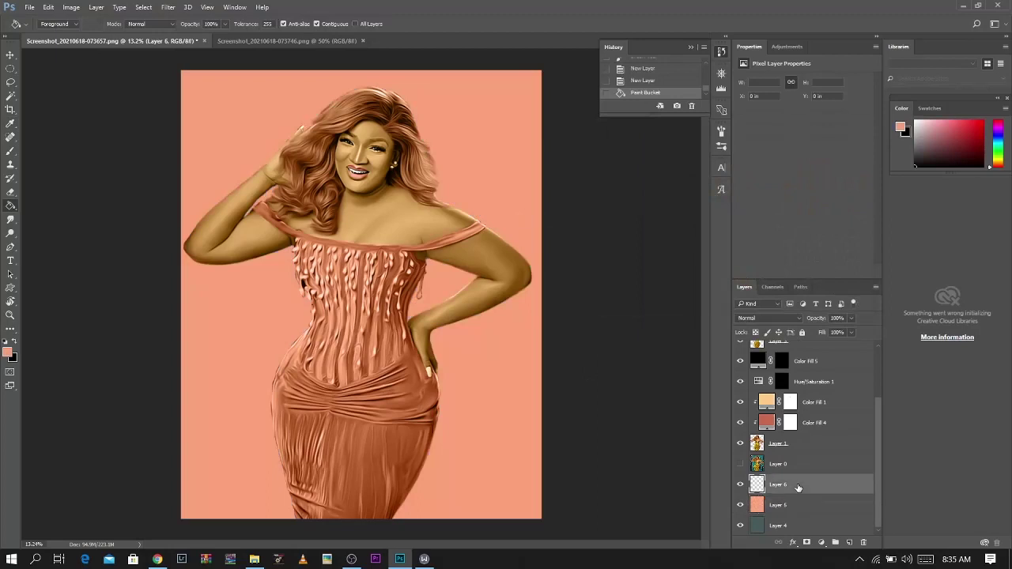
click(7, 353)
click(746, 274)
click(625, 178)
click(620, 158)
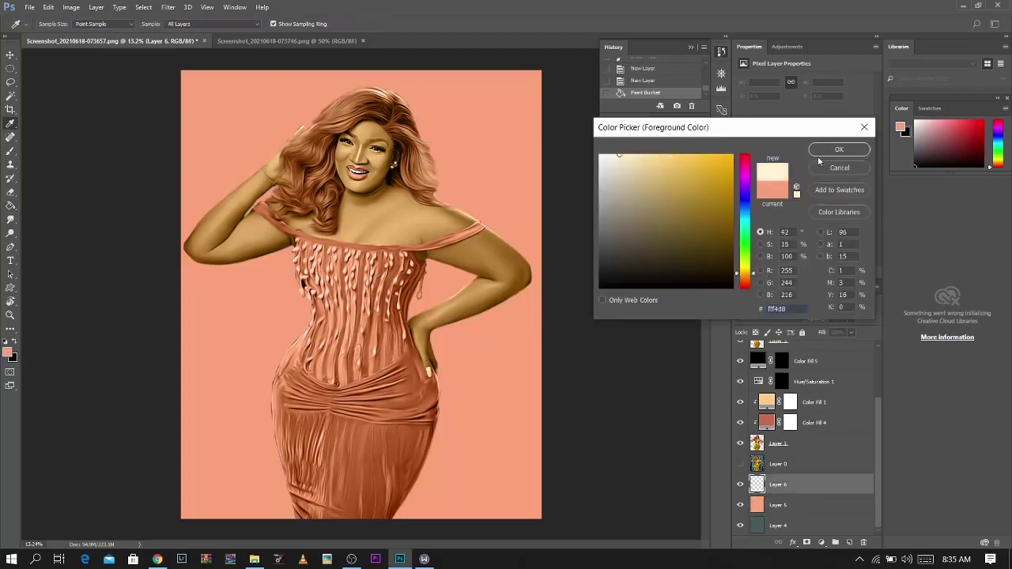
click(838, 150)
click(508, 199)
Add a white layer mask to both the salmon Layer 5 and the cream Layer 6
click(799, 505)
click(807, 542)
click(779, 484)
Draw a vertical gradient on Layer 6's mask from below the canvas to above it, fading cream into salmon
right_click(11, 206)
click(54, 205)
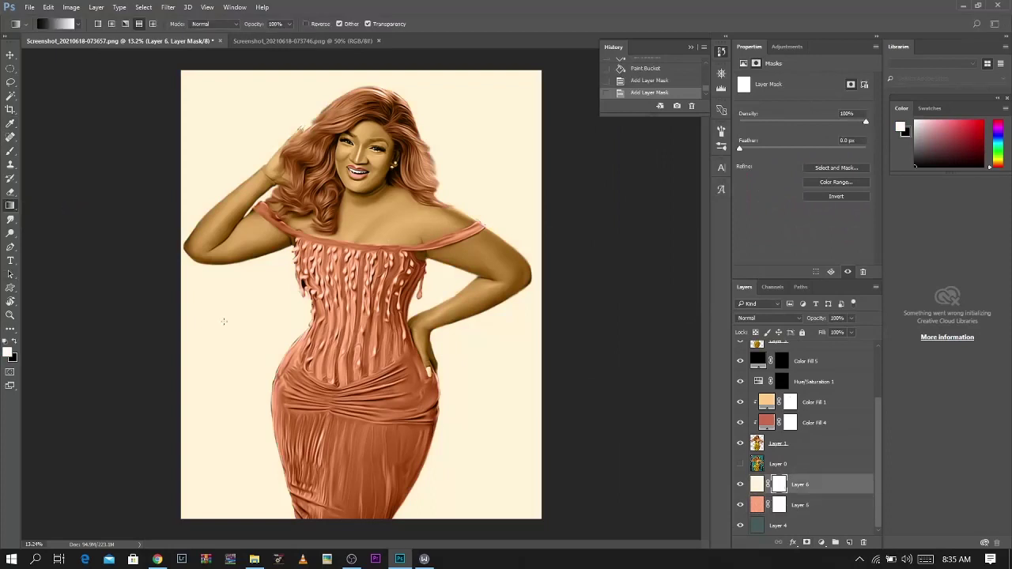
scroll(353, 525, down, 1)
drag(353, 523, 357, 165)
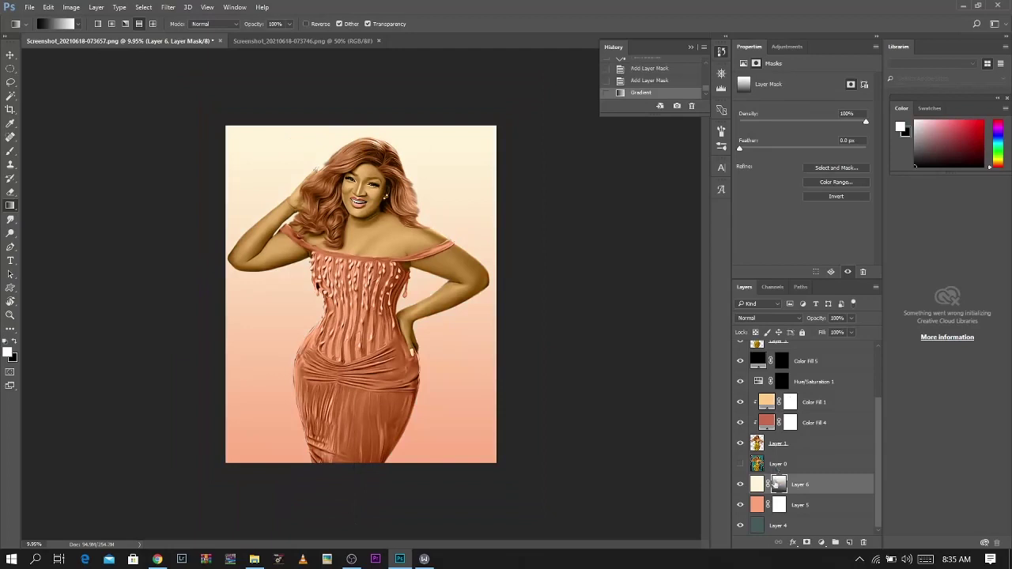
key(ctrl+z)
drag(371, 508, 367, 55)
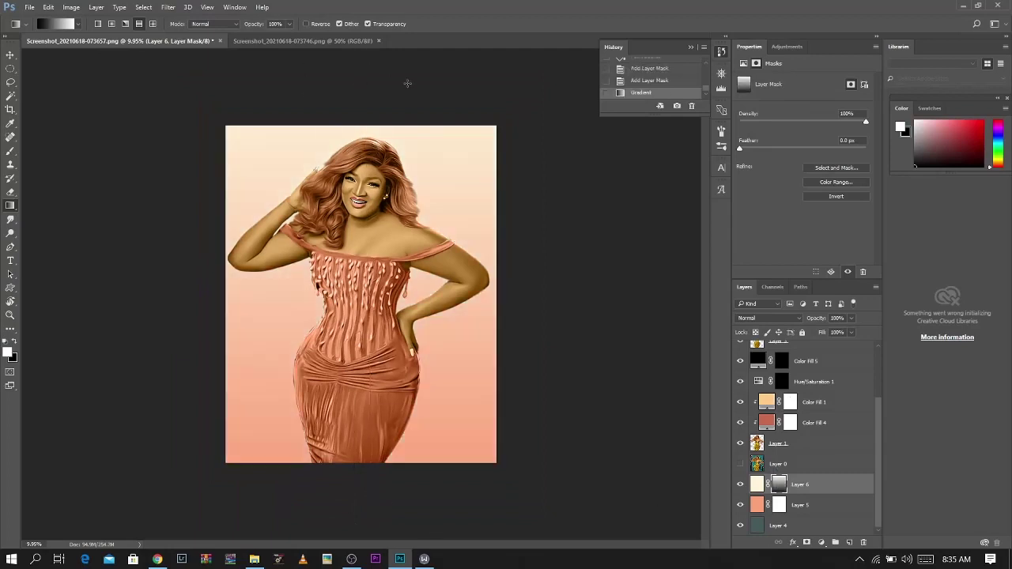
Draw a vertical gradient on Layer 5's mask from below the canvas to about hip height, fading its lower part into teal
click(779, 504)
drag(368, 498, 368, 400)
key(ctrl+z)
drag(370, 514, 370, 410)
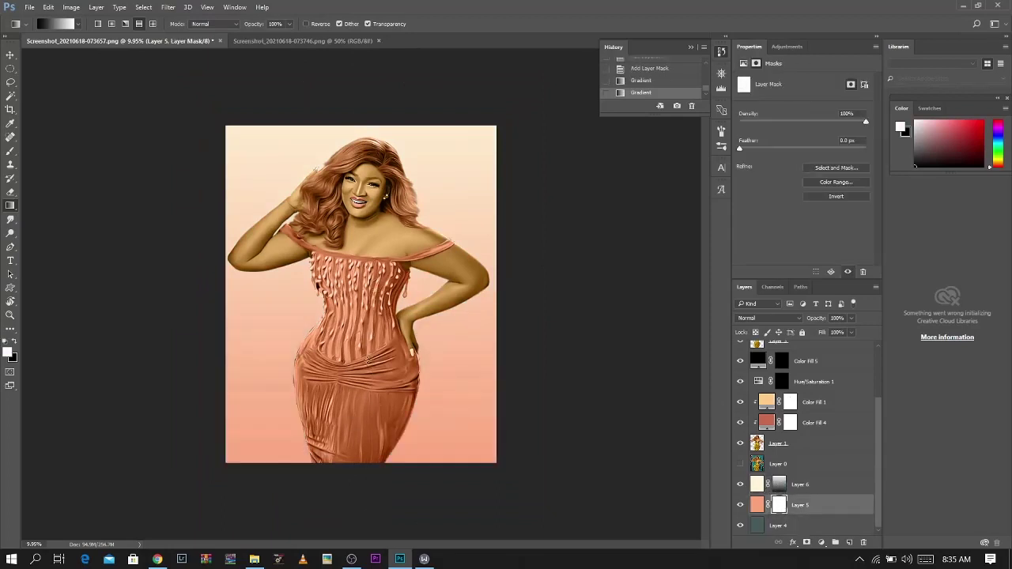
key(ctrl+z)
drag(368, 522, 386, 136)
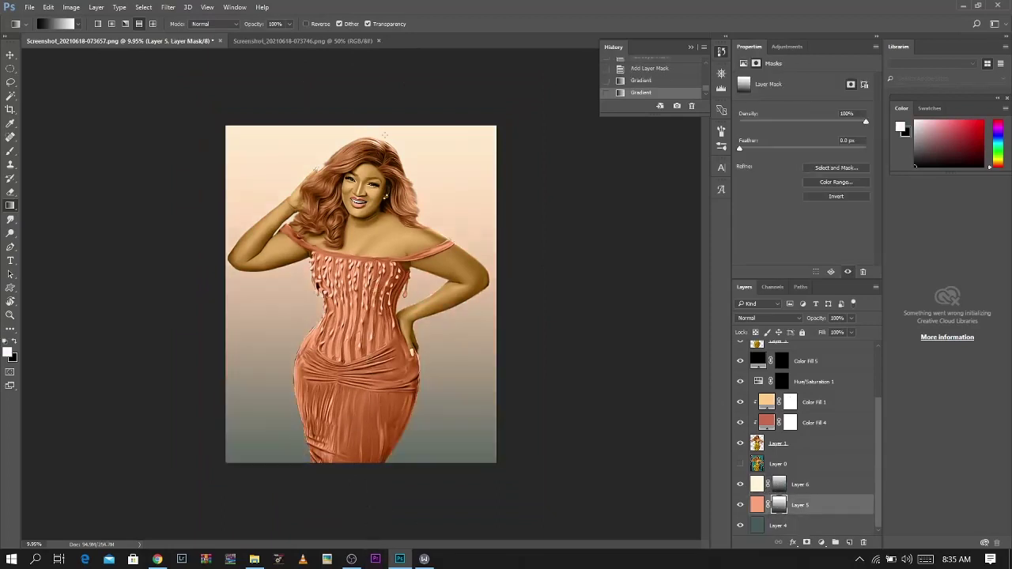
key(ctrl+z)
drag(365, 507, 367, 332)
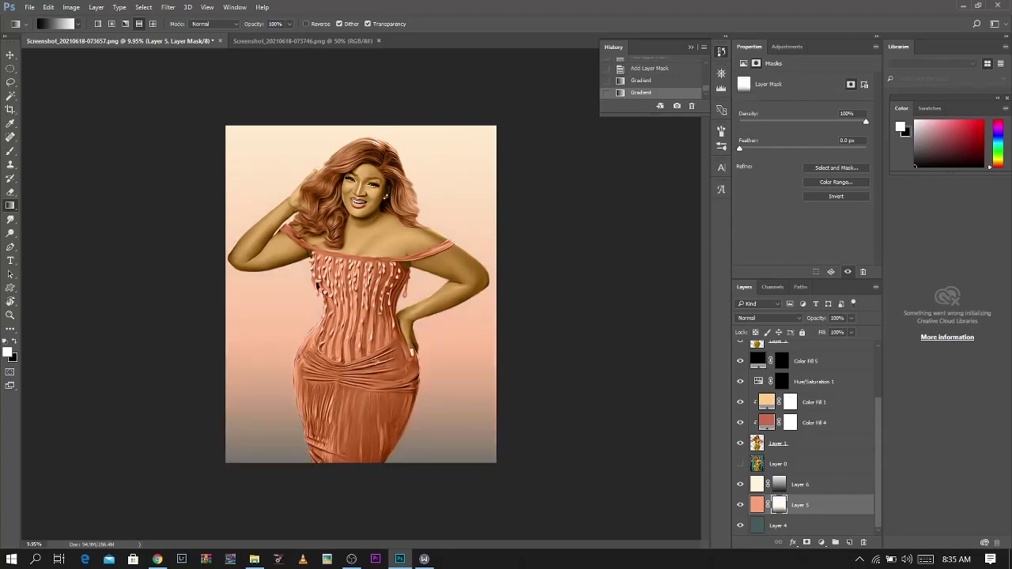
Apply Layer 6's gradient mask permanently and add a fresh white mask to the layer
right_click(781, 482)
click(814, 398)
click(807, 542)
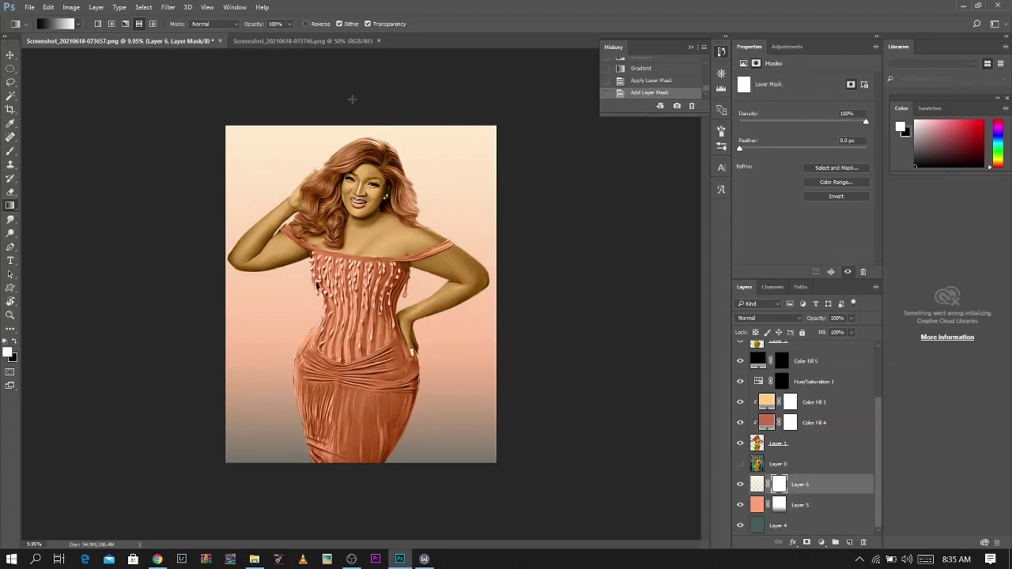
Soften the cream at the top of the background with a vertical gradient at 36% opacity on Layer 6's new mask
drag(351, 98, 369, 172)
key(ctrl+z)
drag(350, 68, 354, 165)
key(ctrl+z)
drag(253, 26, 211, 55)
drag(345, 101, 353, 279)
key(ctrl+z)
drag(251, 25, 269, 29)
drag(357, 97, 357, 247)
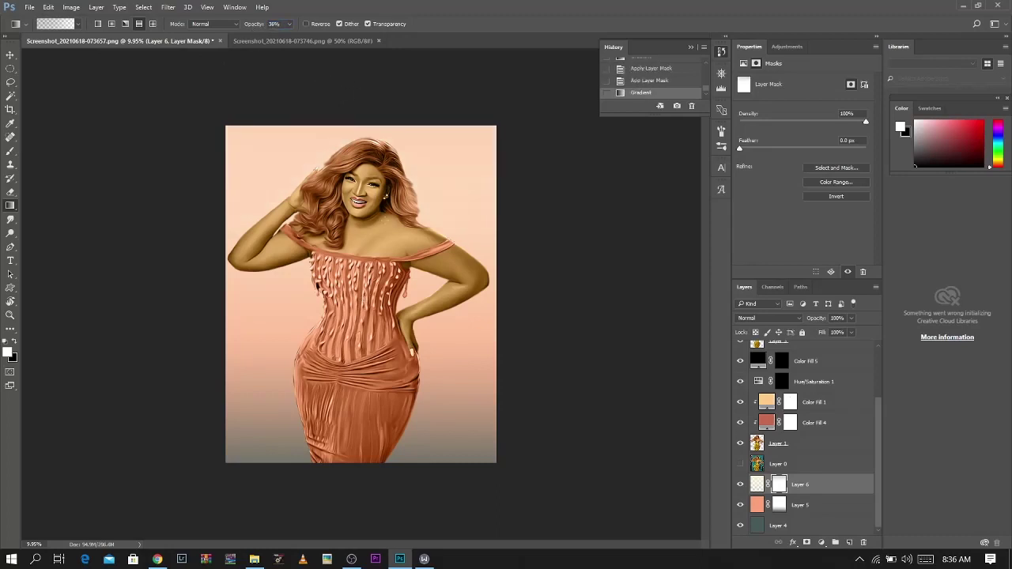
Add a Hue/Saturation adjustment above Layer 5, shifting the hue slightly positive and raising saturation to +28
click(803, 508)
click(821, 542)
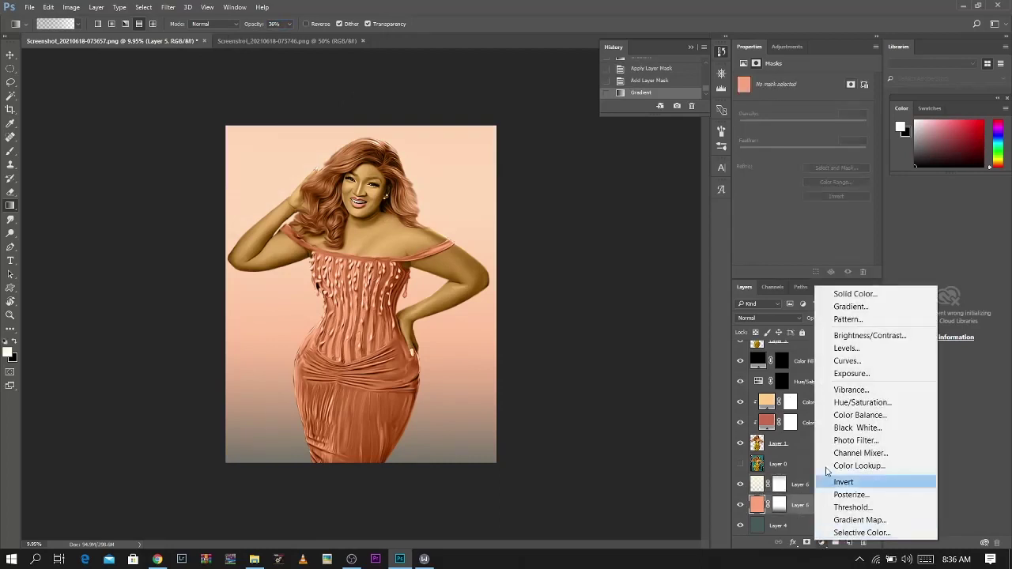
click(846, 396)
mouse_move(803, 117)
mouse_down()
mouse_move(816, 117)
mouse_move(808, 121)
mouse_up()
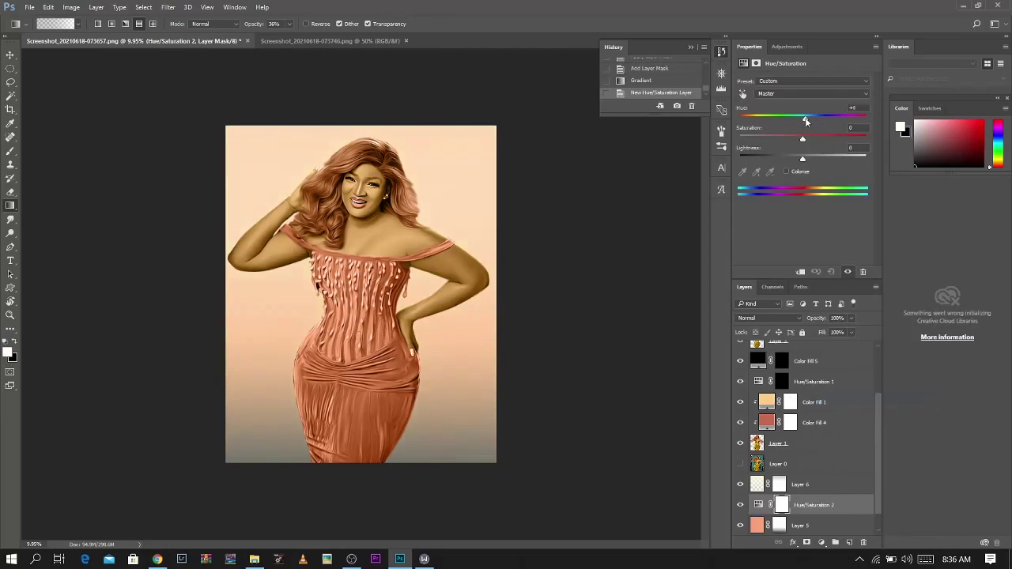
drag(808, 120, 807, 119)
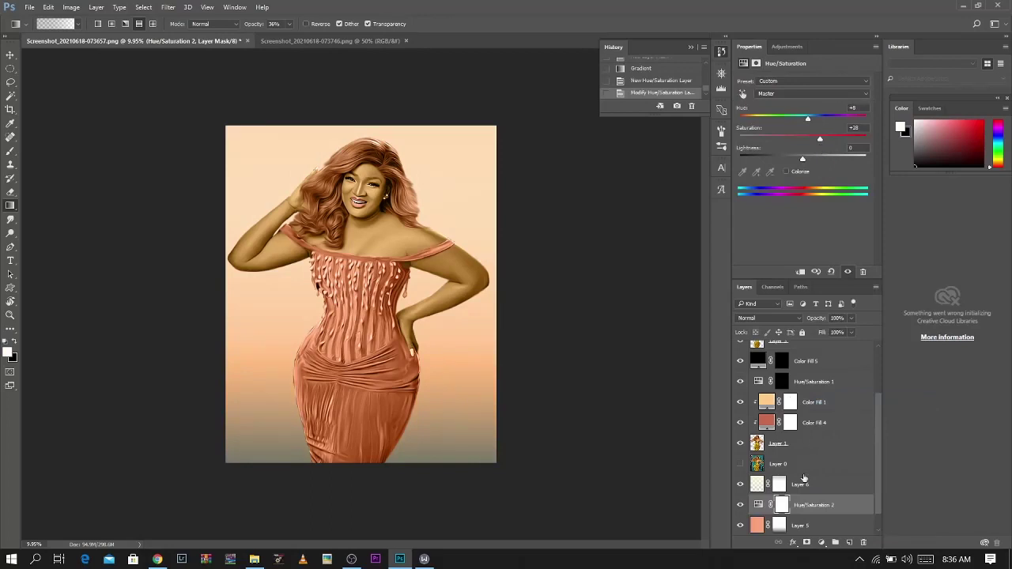
Merge Layer 4, Layer 5, Hue/Saturation 2 and Layer 6 into a single background layer
scroll(801, 506, down, 1)
click(807, 525)
shift+click(806, 467)
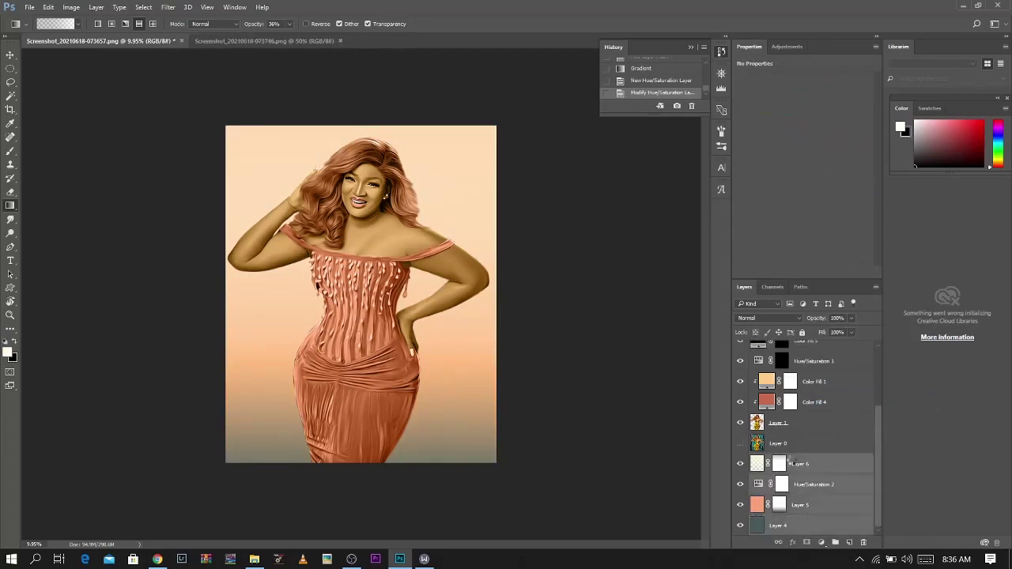
key(ctrl+e)
Apply the Film Grain filter to the merged background with Grain 18, Highlight Area 16 and Intensity 3
click(167, 7)
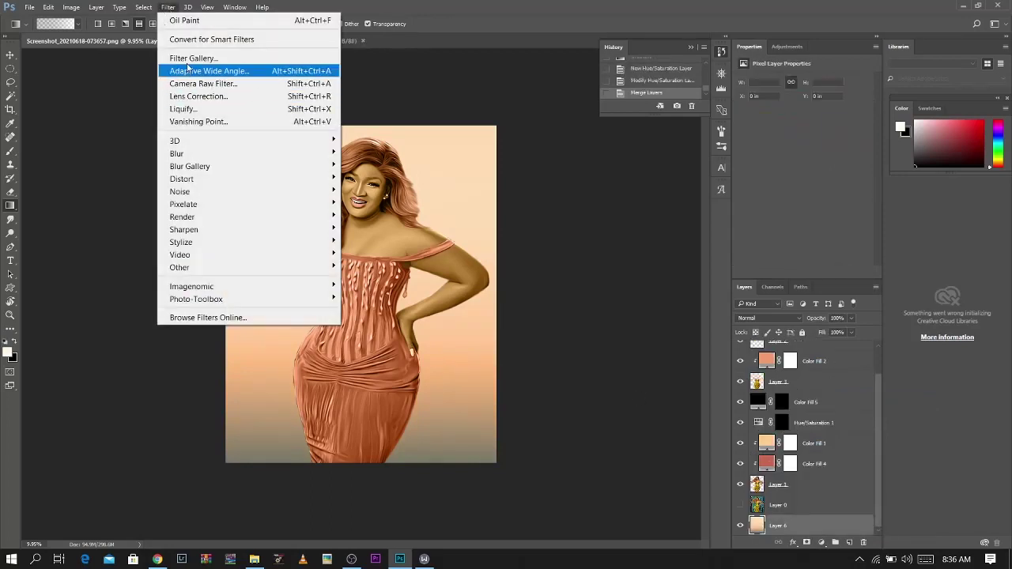
click(213, 57)
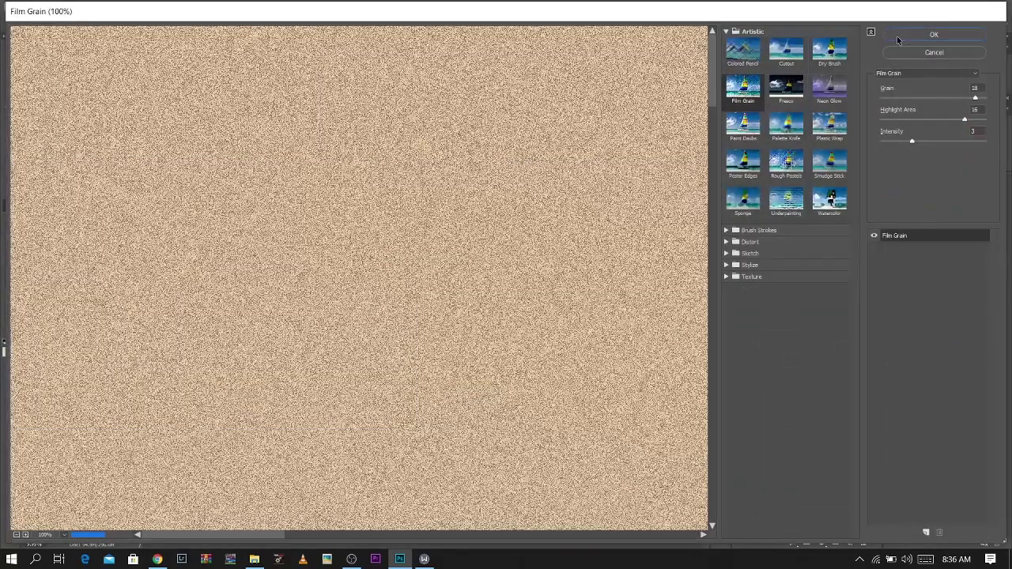
key(Return)
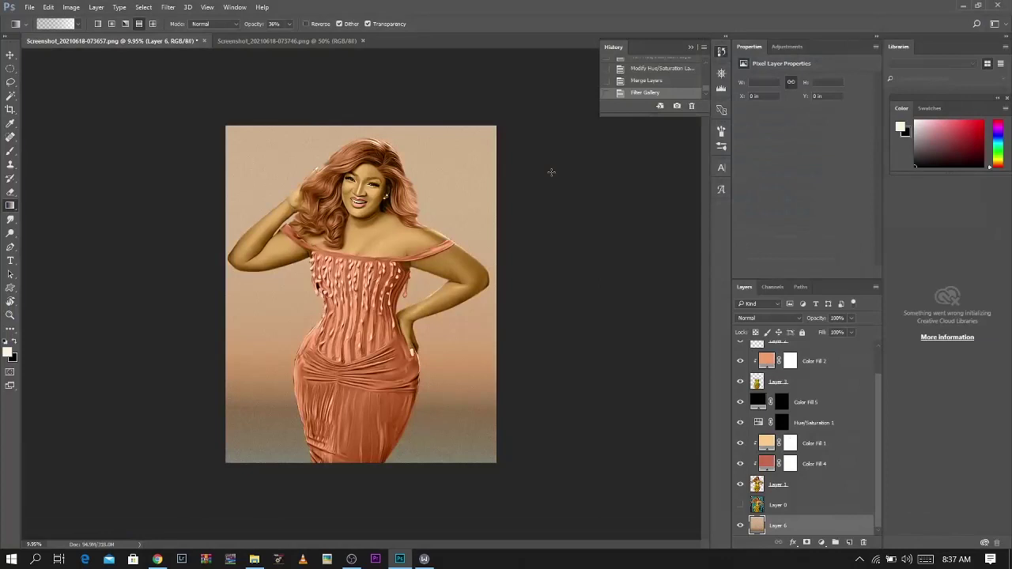
Merge Color Fill 3 down into the hair on Layer 2 and Color Fill 2 down into the dress on Layer 3
scroll(415, 172, up, 5)
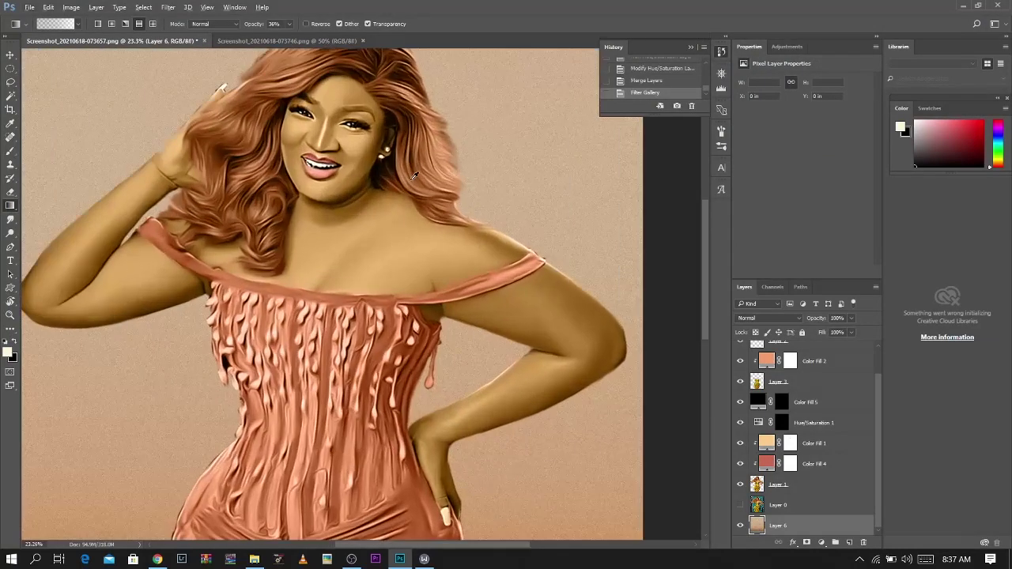
drag(414, 177, 443, 251)
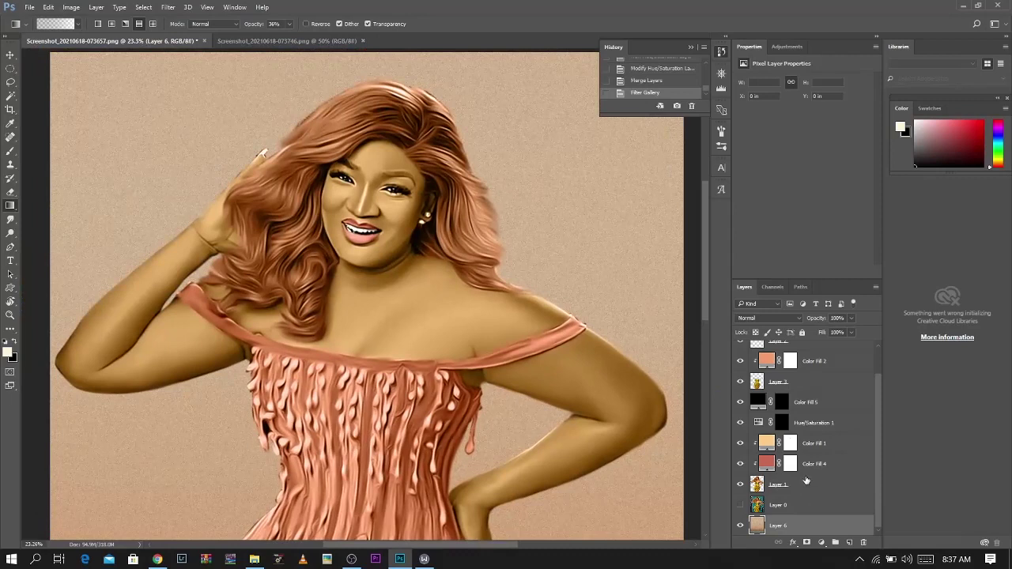
scroll(806, 480, up, 2)
click(830, 353)
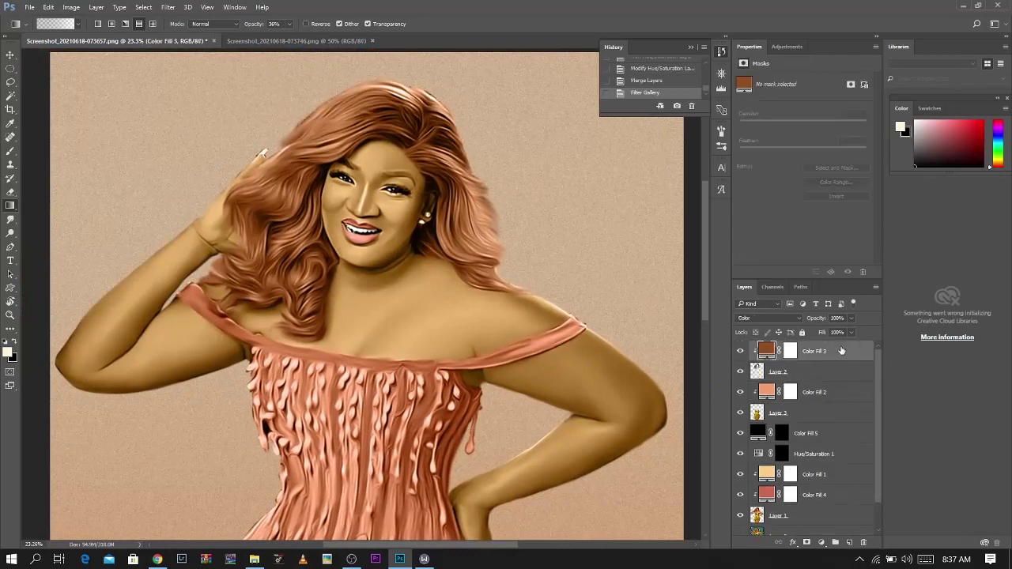
key(ctrl+e)
click(822, 373)
key(ctrl+e)
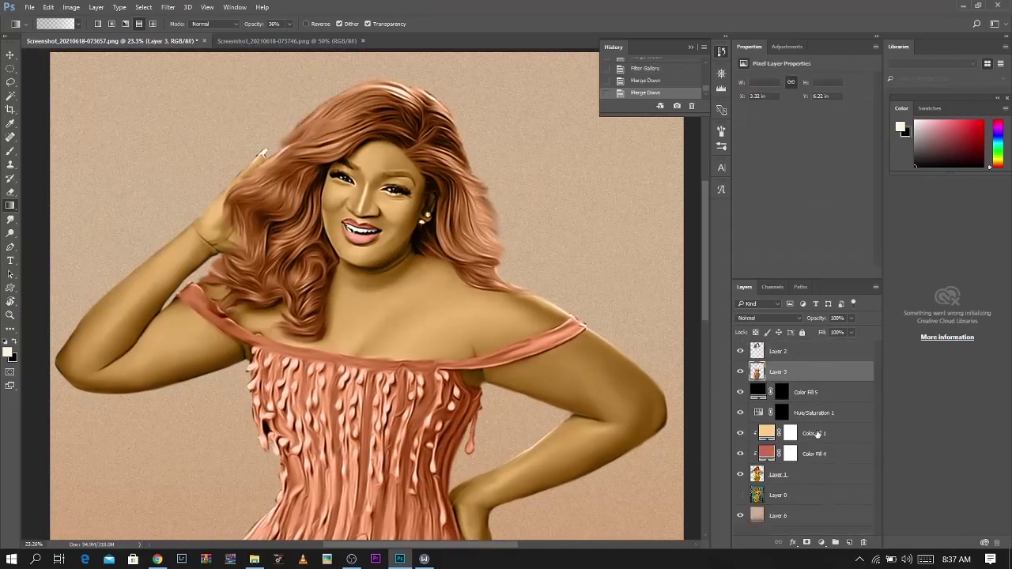
Merge Color Fill 1 and Color Fill 4 with the figure on Layer 1 into one layer
click(811, 473)
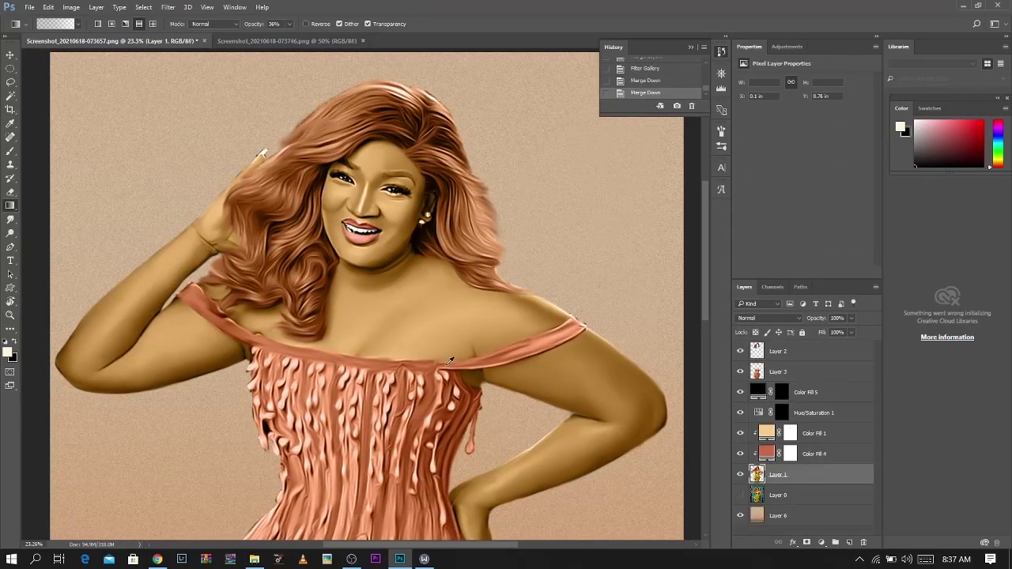
scroll(448, 362, down, 7)
scroll(451, 363, up, 3)
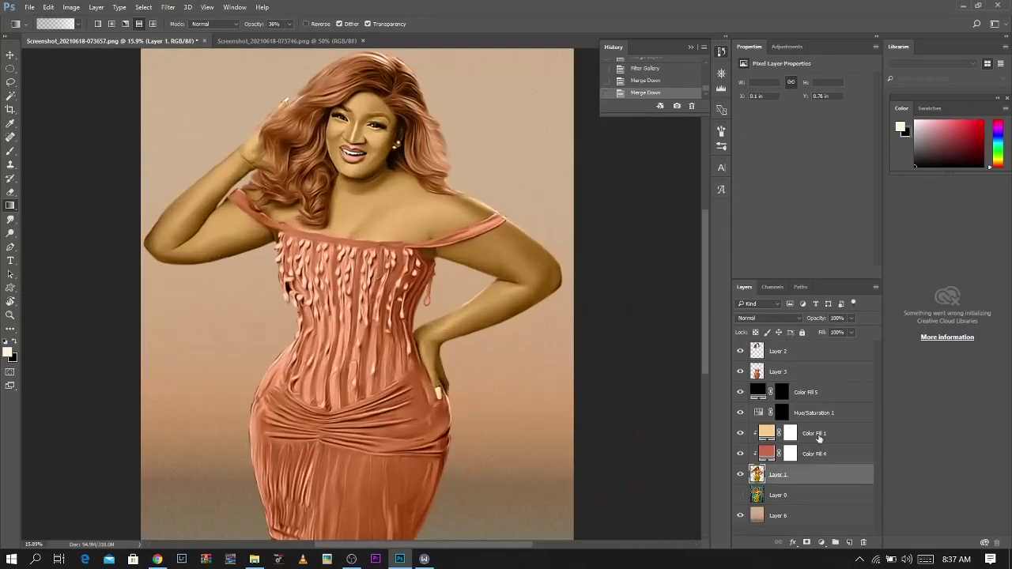
click(819, 436)
shift+click(814, 471)
key(ctrl+e)
Add a Color Balance adjustment clipped to the merged figure layer and set its midtone Yellow–Blue value to +38
click(821, 543)
click(838, 427)
click(801, 273)
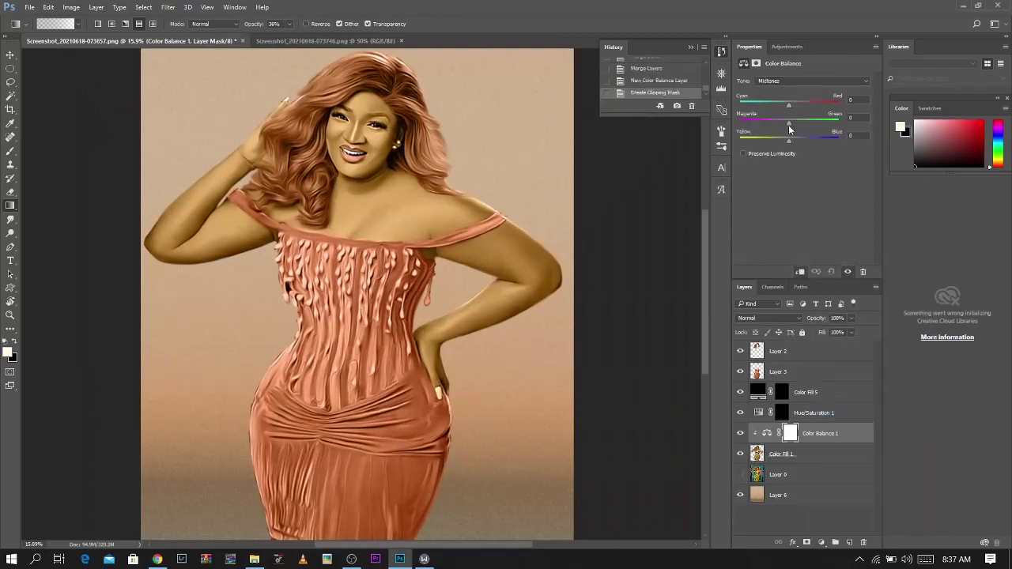
drag(808, 146, 809, 145)
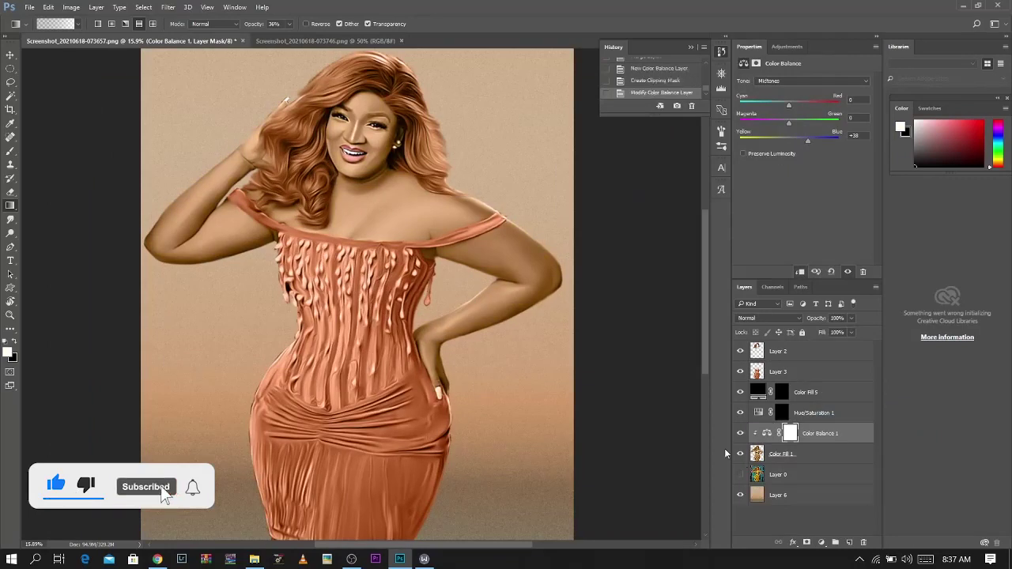
Compare the figure with and without Color Balance 1, then set its midtones to Cyan–Red -11, Magenta–Green +2 and Yellow–Blue +36
click(740, 434)
click(740, 434)
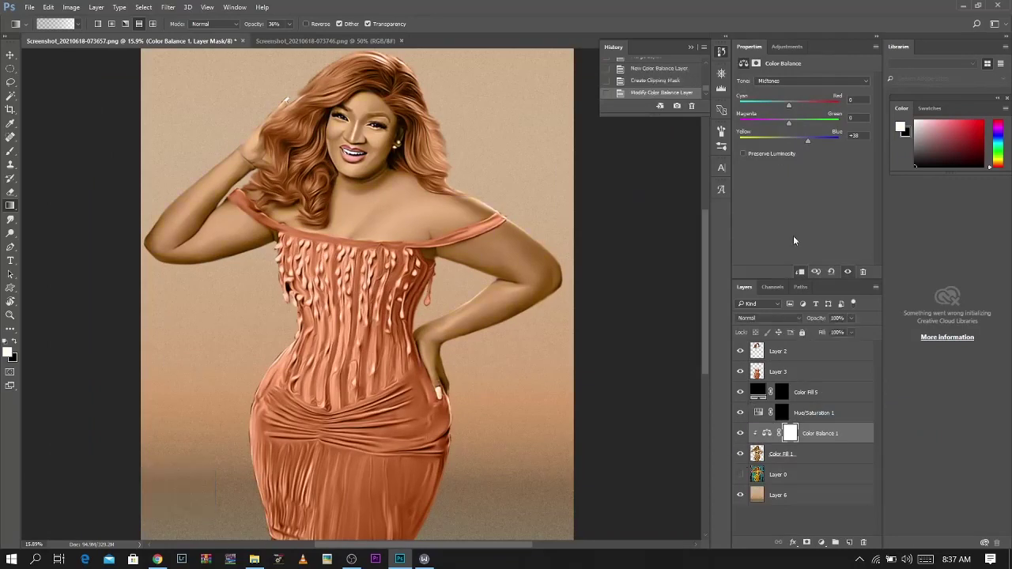
drag(789, 123, 794, 125)
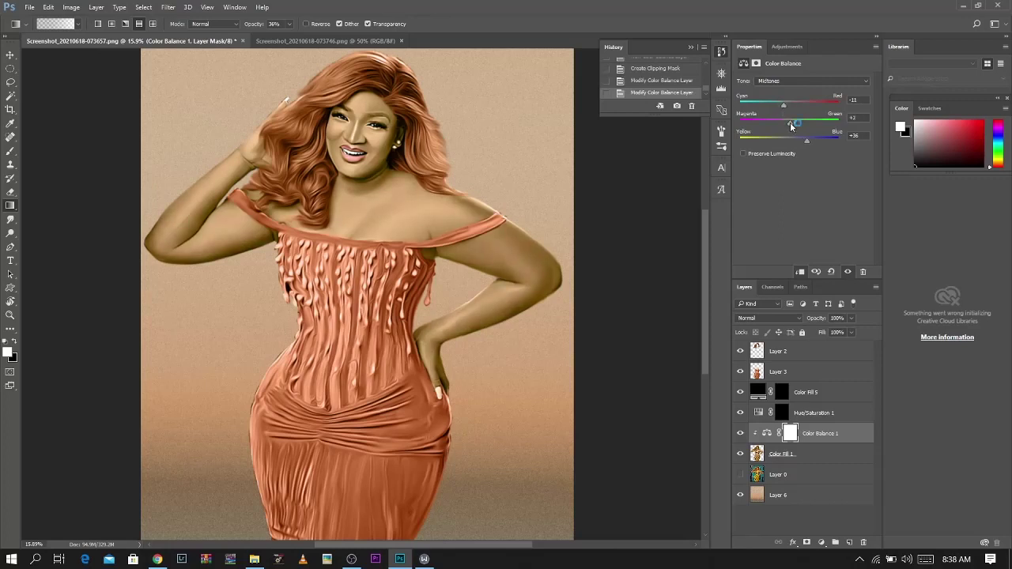
click(780, 82)
click(783, 99)
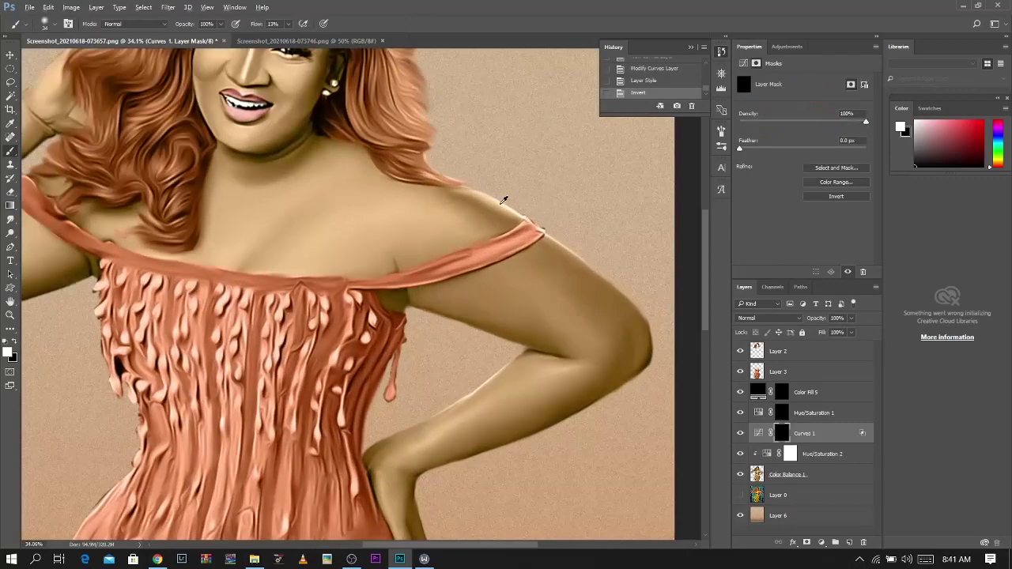
Clip the Curves 1 adjustment to the figure layer below and enlarge the brush to about 113 px
scroll(502, 198, up, 2)
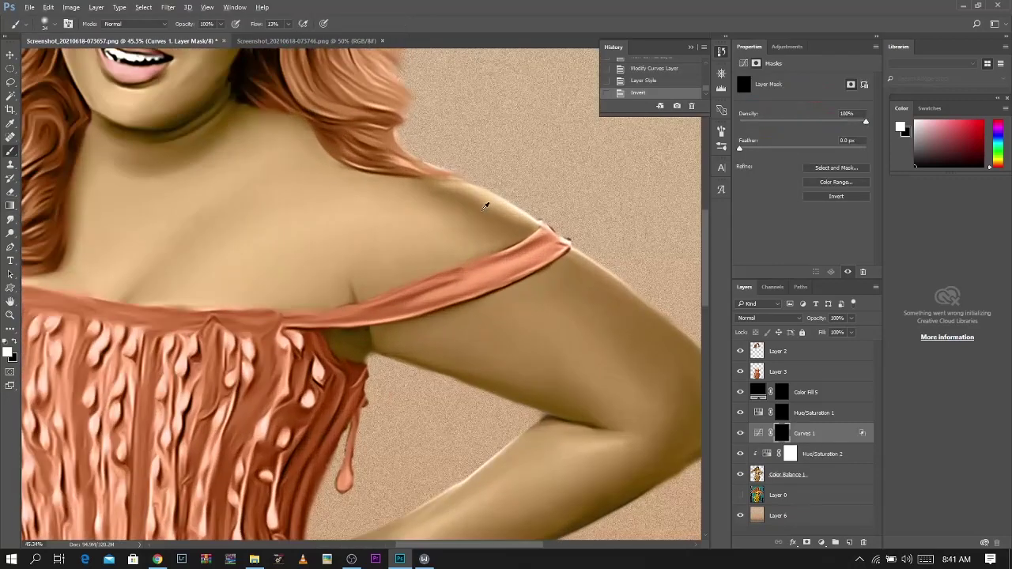
click(826, 457)
click(816, 435)
drag(455, 201, 468, 200)
alt+click(808, 439)
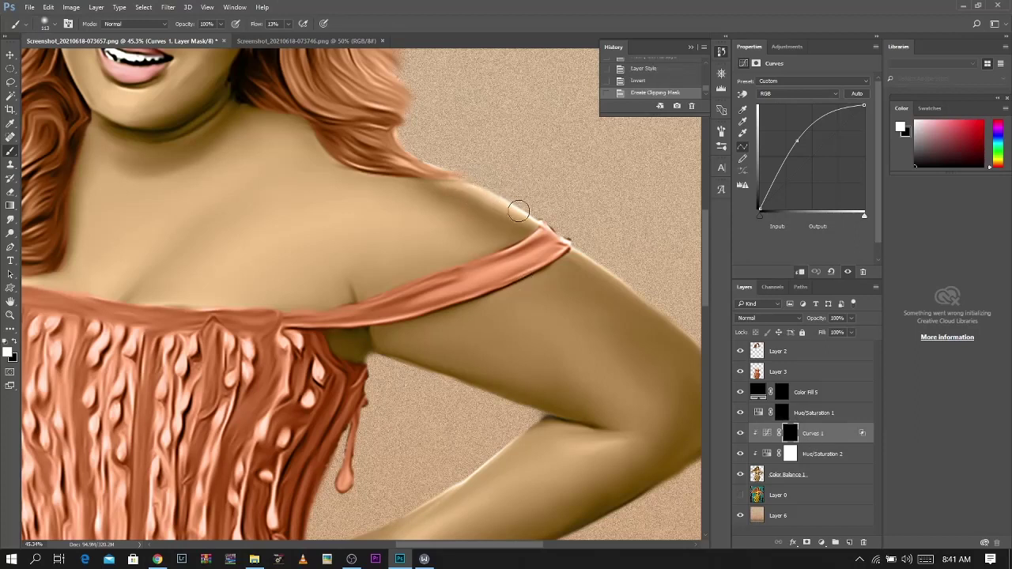
Paint white on the Curves 1 mask along the shoulder and the outer edge of the upper arm to brighten the skin
drag(422, 172, 498, 207)
mouse_move(496, 207)
mouse_down()
mouse_move(430, 176)
mouse_move(623, 284)
mouse_up()
drag(561, 248, 647, 304)
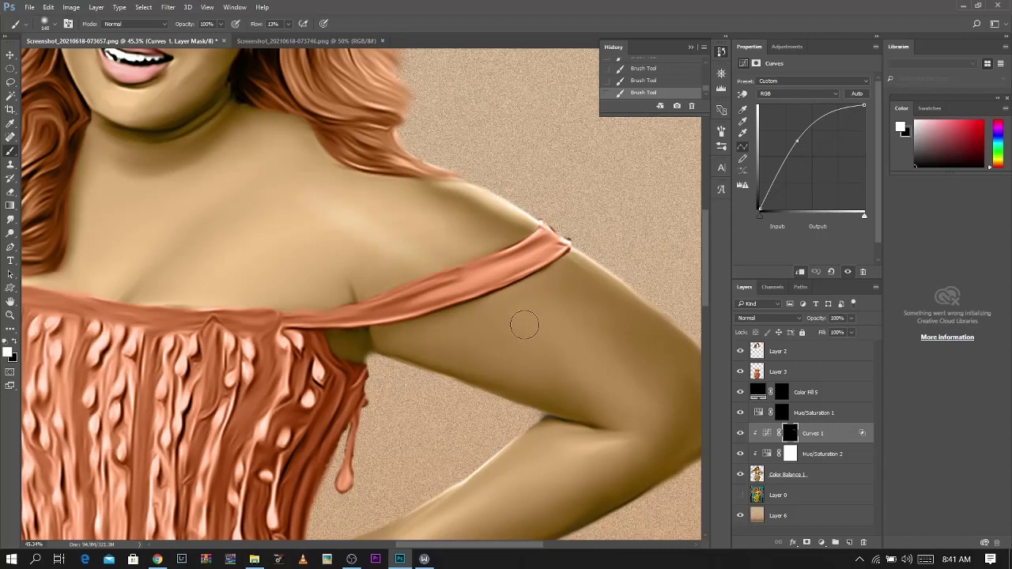
Paint white on the Curves 1 mask over the chest and front of the shoulder with a soft brush enlarged to about 338 px
drag(499, 301, 469, 216)
drag(356, 166, 359, 167)
key(bracketright)
key(bracketright)
key(bracketright)
key(bracketright)
key(x)
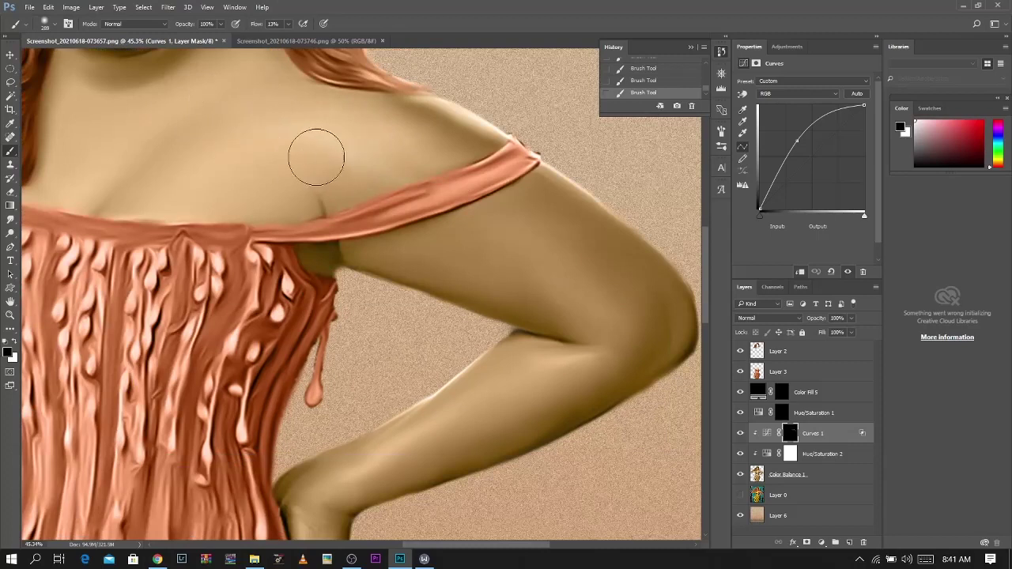
alt+right_click(343, 154)
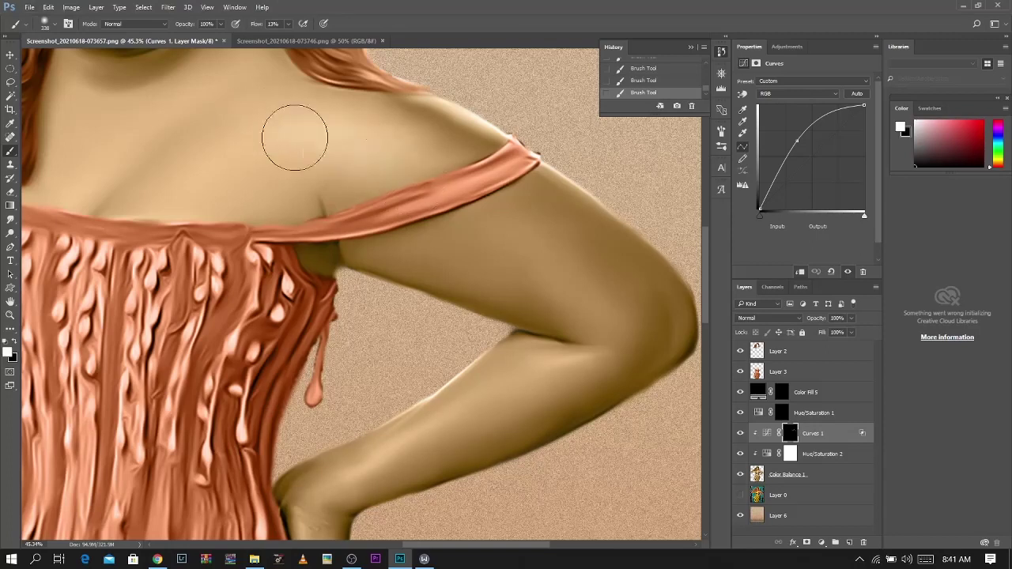
key(x)
Brighten the elbow, forearm and hand of the arm resting on the hip on the Curves 1 mask, shrinking the brush to about 60 px
drag(581, 307, 575, 307)
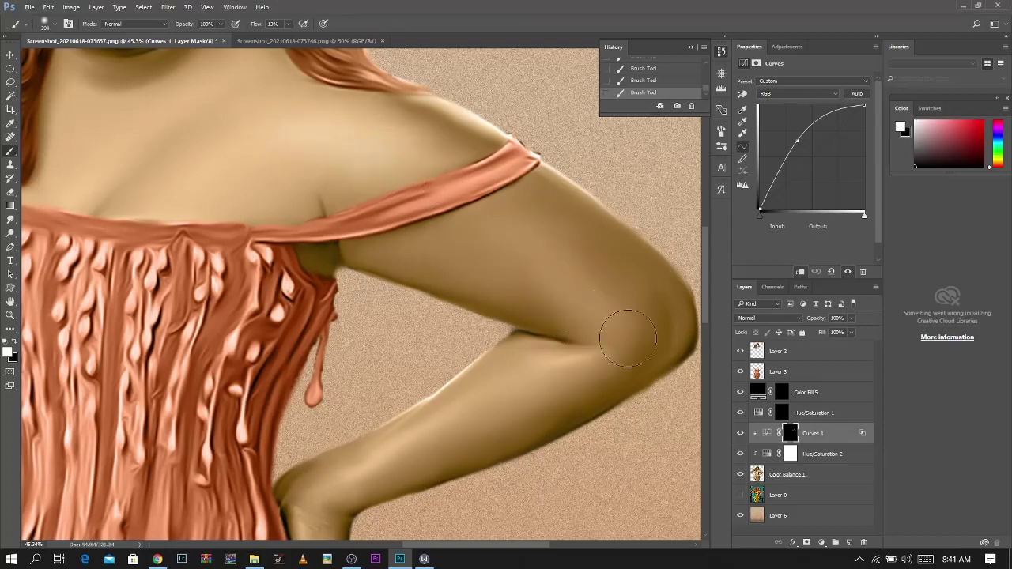
drag(582, 374, 566, 379)
alt+right_click(560, 276)
alt+right_click(490, 219)
drag(552, 341, 435, 214)
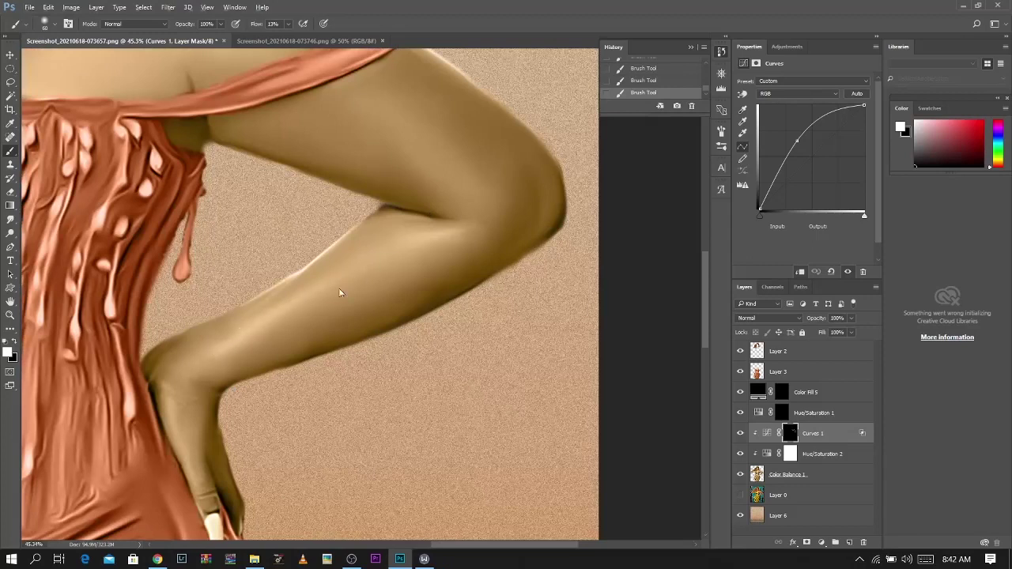
alt+right_click(289, 267)
alt+right_click(342, 283)
alt+right_click(158, 421)
key(ctrl+0)
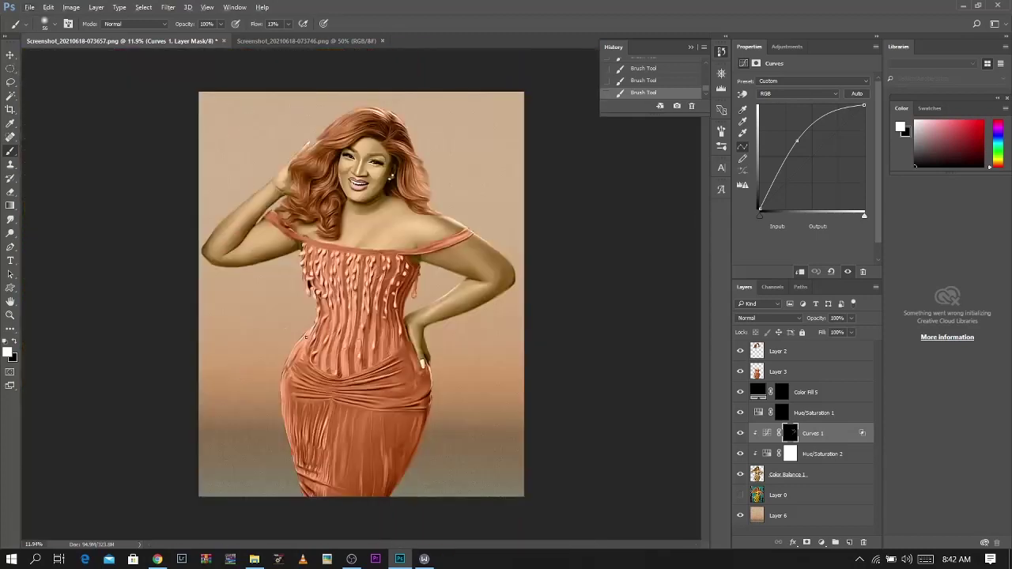
Paint a soft highlight along the raised forearm on the Curves 1 mask with a brush of about 166 px
scroll(238, 249, up, 7)
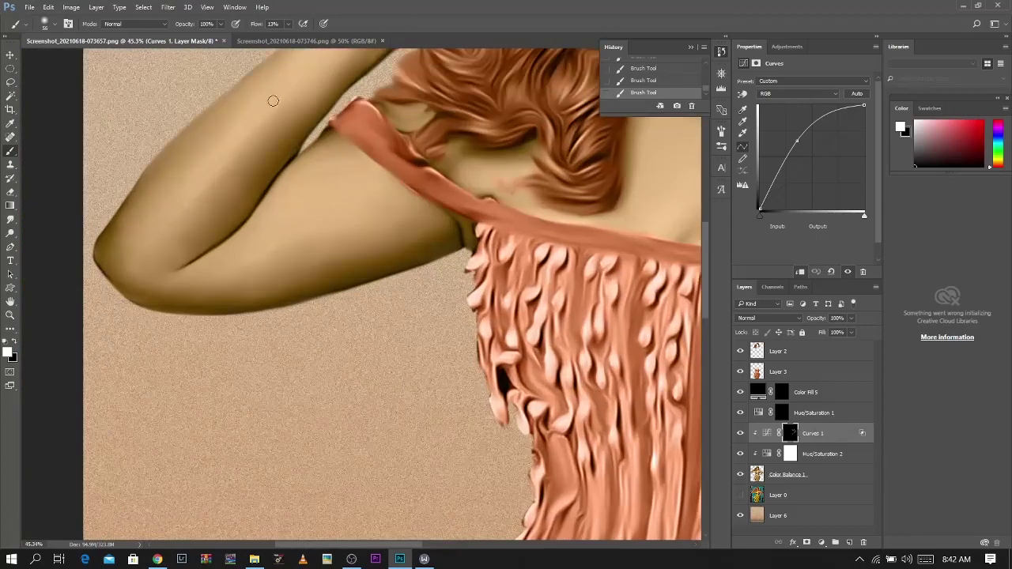
alt+right_click(181, 225)
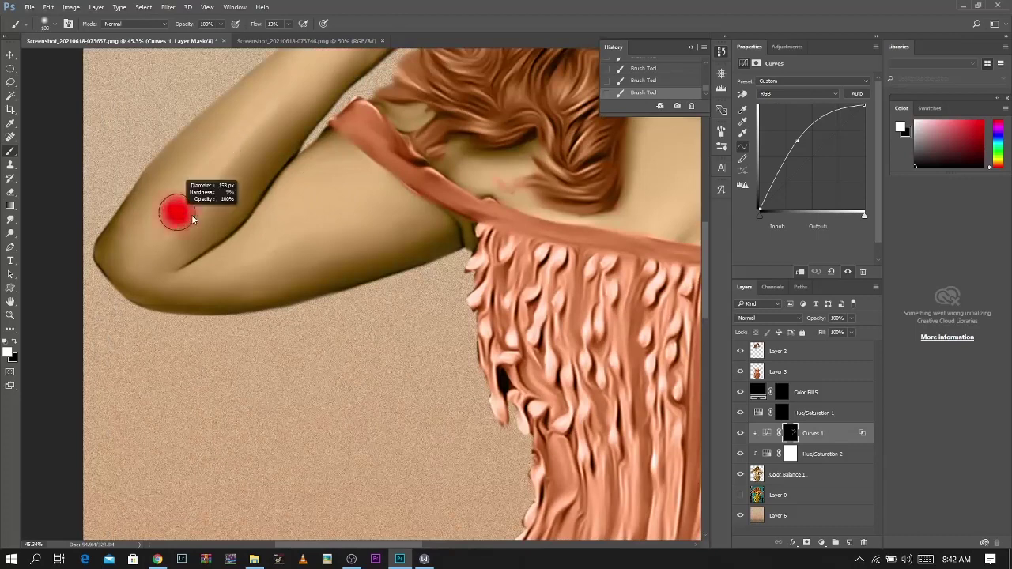
key(x)
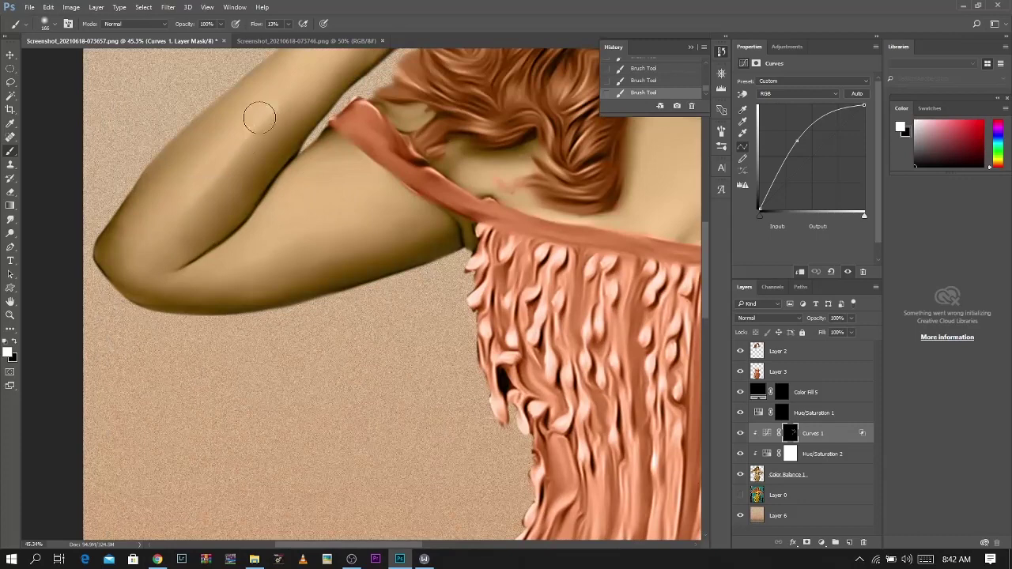
key(x)
key(x)
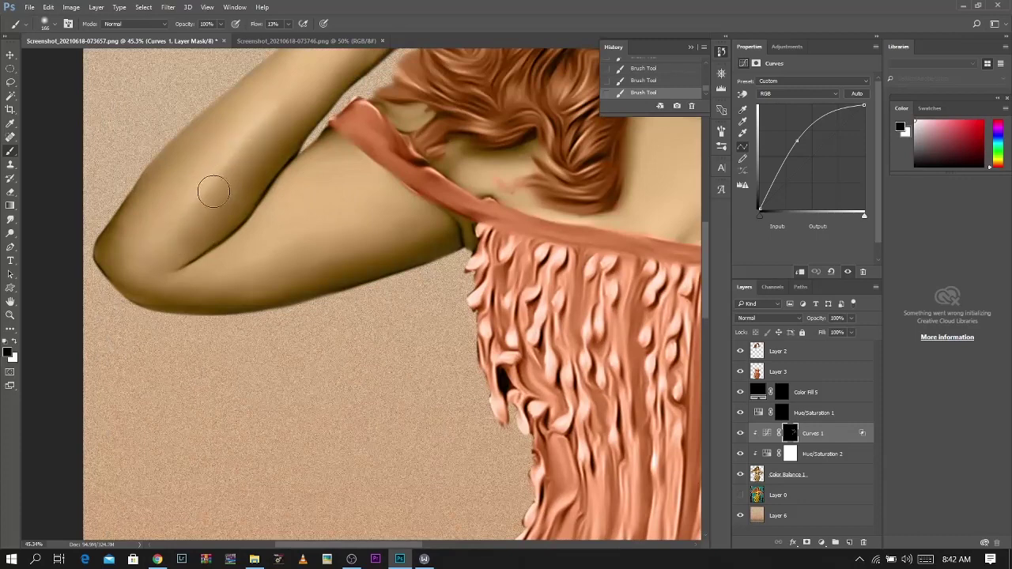
drag(270, 110, 276, 109)
key(x)
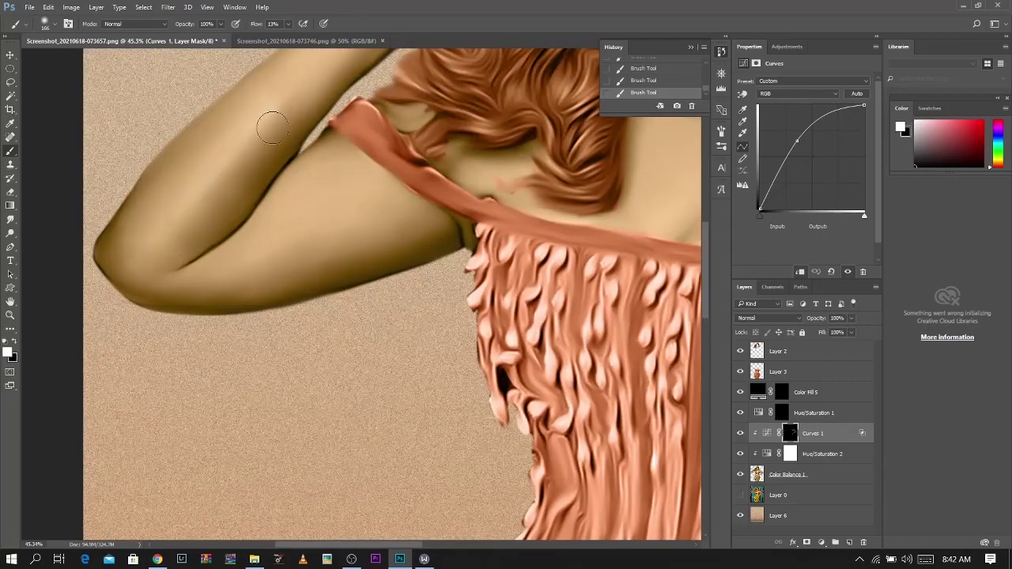
Brighten the raised upper arm on the Curves 1 mask and touch up the highlight on its forearm
alt+right_click(387, 224)
drag(385, 200, 384, 218)
key(bracketleft)
key(bracketleft)
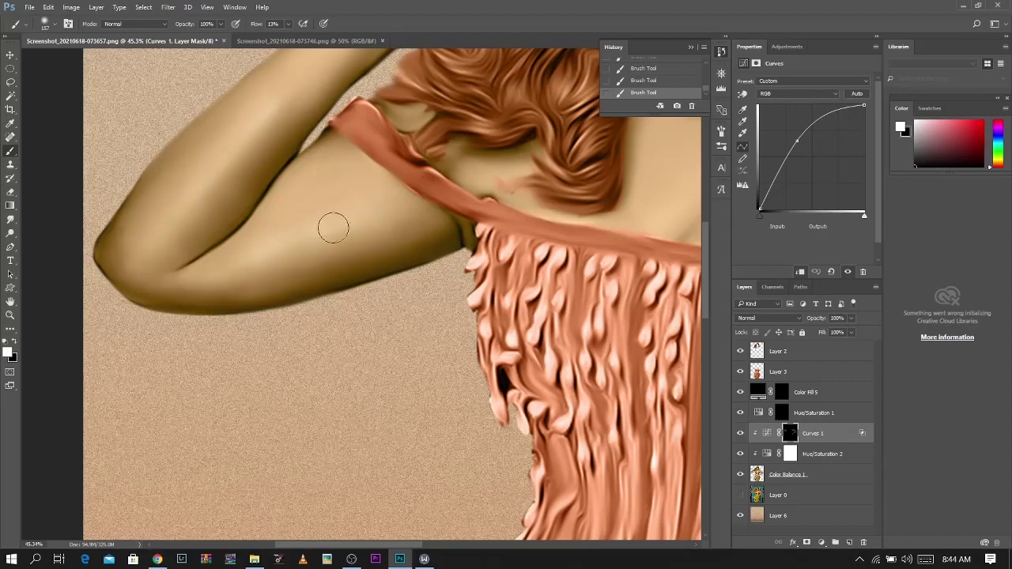
mouse_move(560, 192)
mouse_down()
mouse_move(364, 272)
mouse_move(324, 272)
mouse_up()
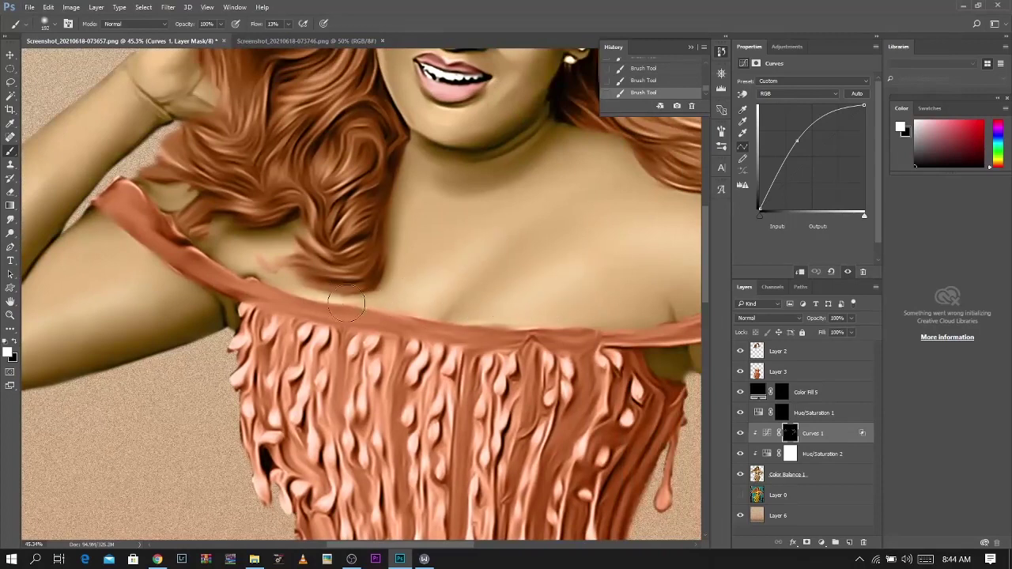
scroll(352, 301, down, 5)
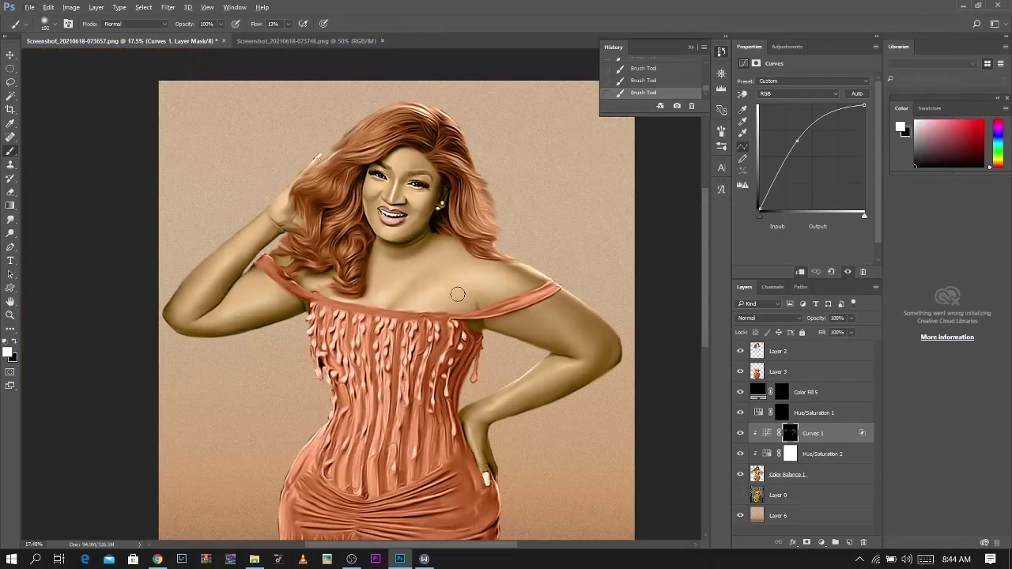
scroll(292, 221, up, 3)
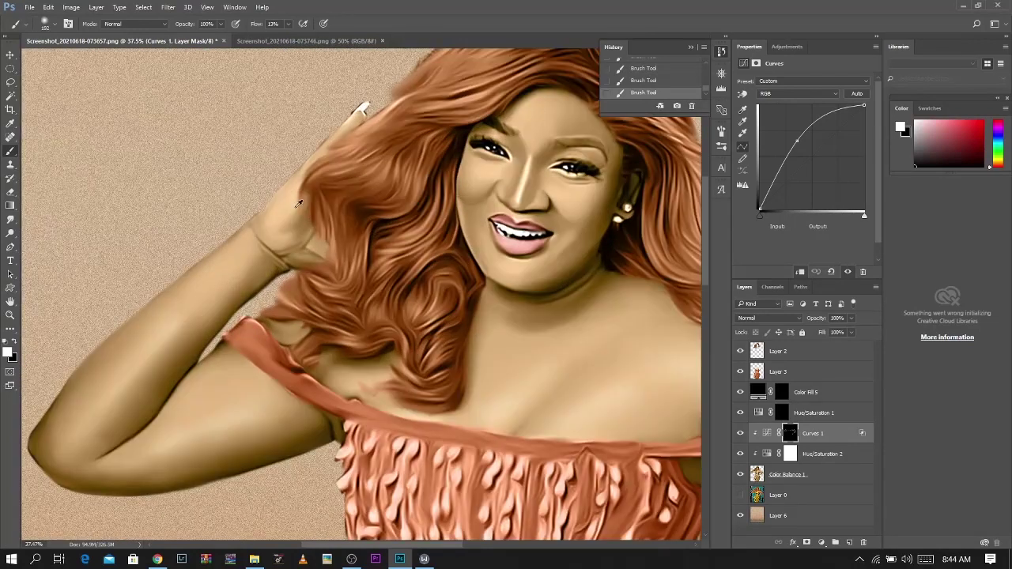
drag(189, 321, 198, 322)
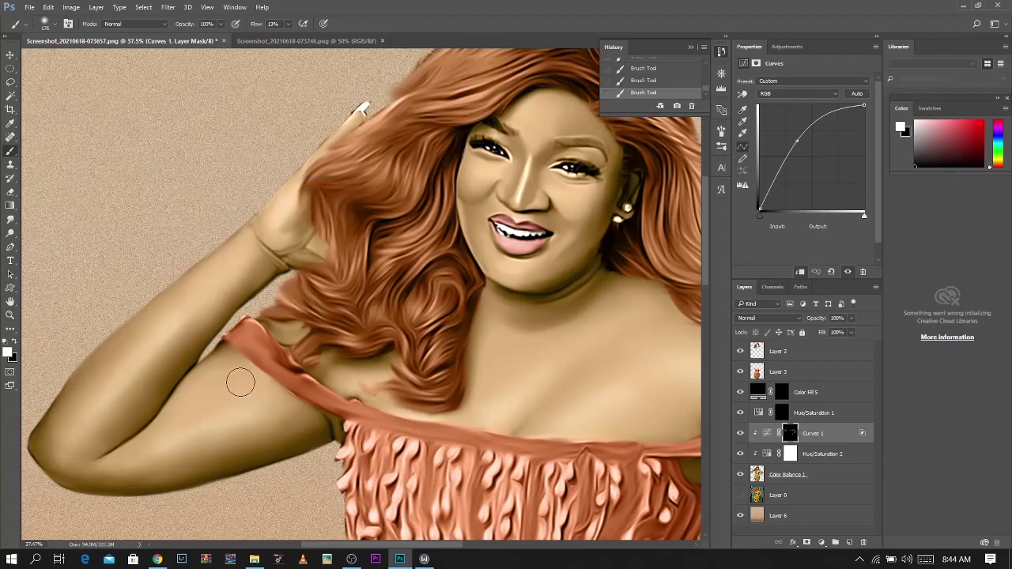
Enlarge the brush to about 342 px and softly brighten the upper chest on the Curves 1 mask
mouse_move(440, 368)
mouse_down()
mouse_move(287, 335)
mouse_move(311, 340)
mouse_up()
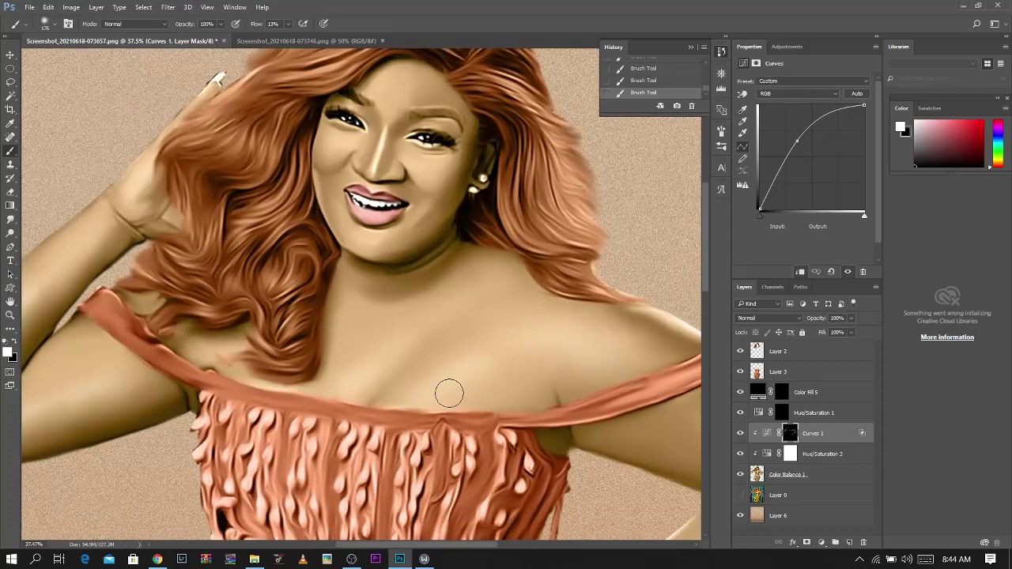
key(bracketright)
key(bracketright)
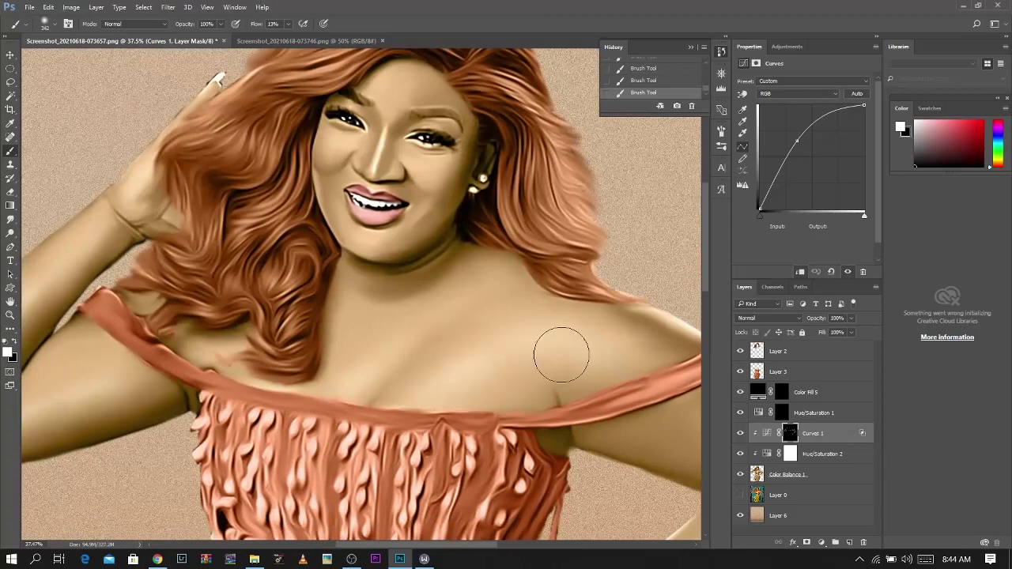
Paint white on the Curves 1 mask over the forehead, cheeks and nose to highlight the face with a brush of about 119 to 160 px
scroll(379, 229, up, 3)
mouse_move(398, 237)
mouse_down()
mouse_move(371, 235)
mouse_move(442, 253)
mouse_up()
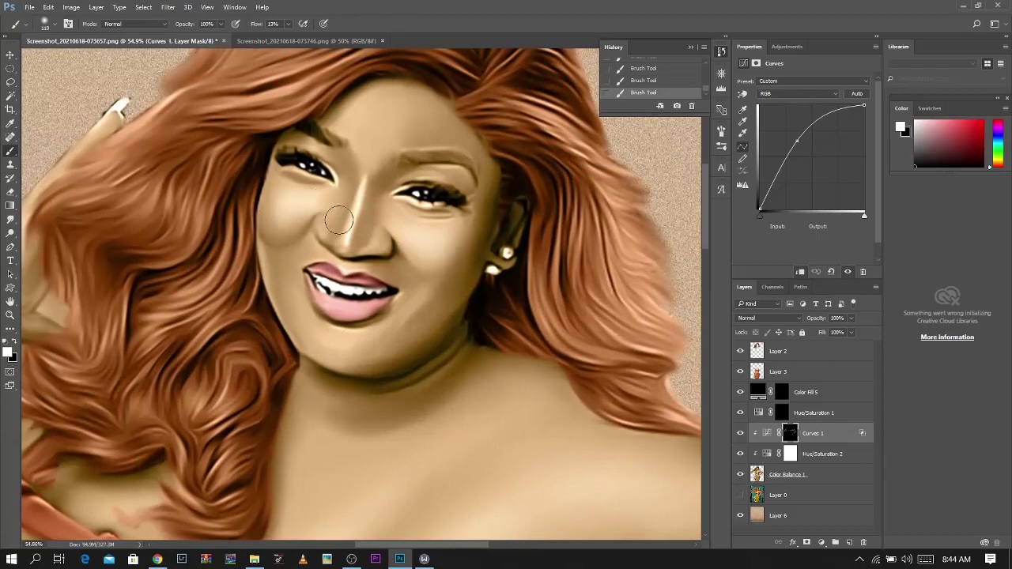
drag(384, 136, 389, 134)
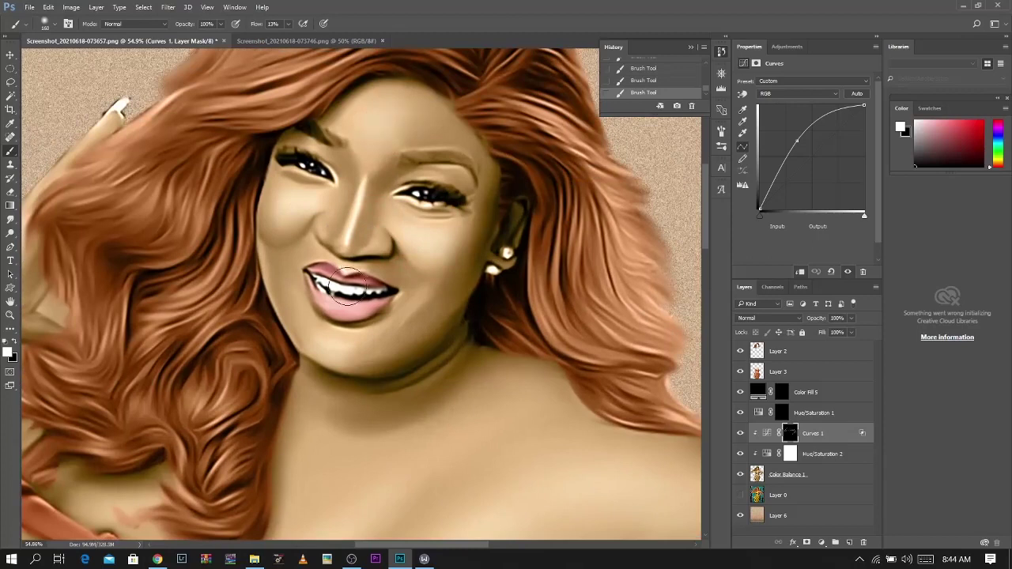
scroll(440, 303, down, 10)
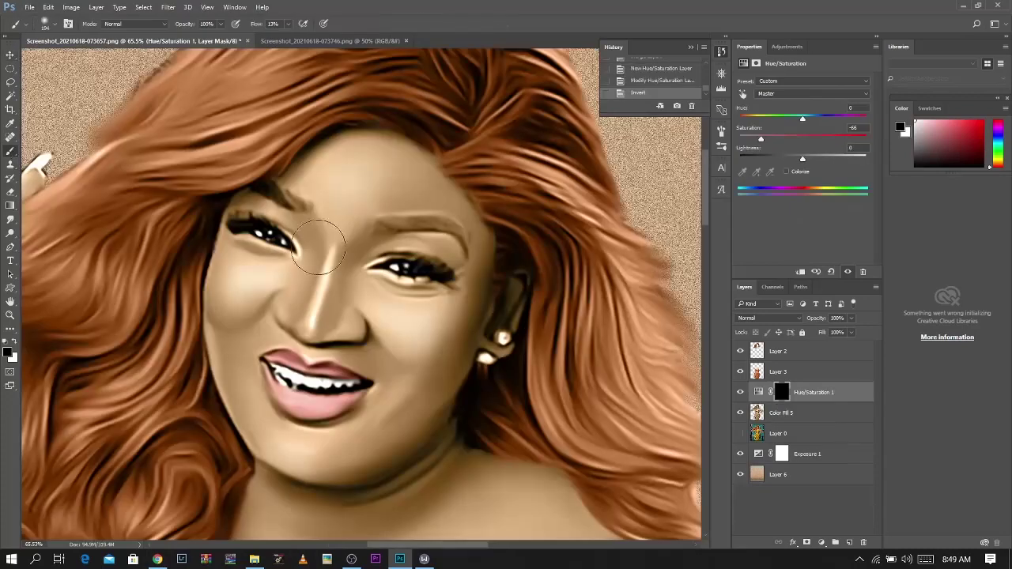
Paint white on the Hue/Saturation 1 mask over both eyebrows to desaturate them
key(x)
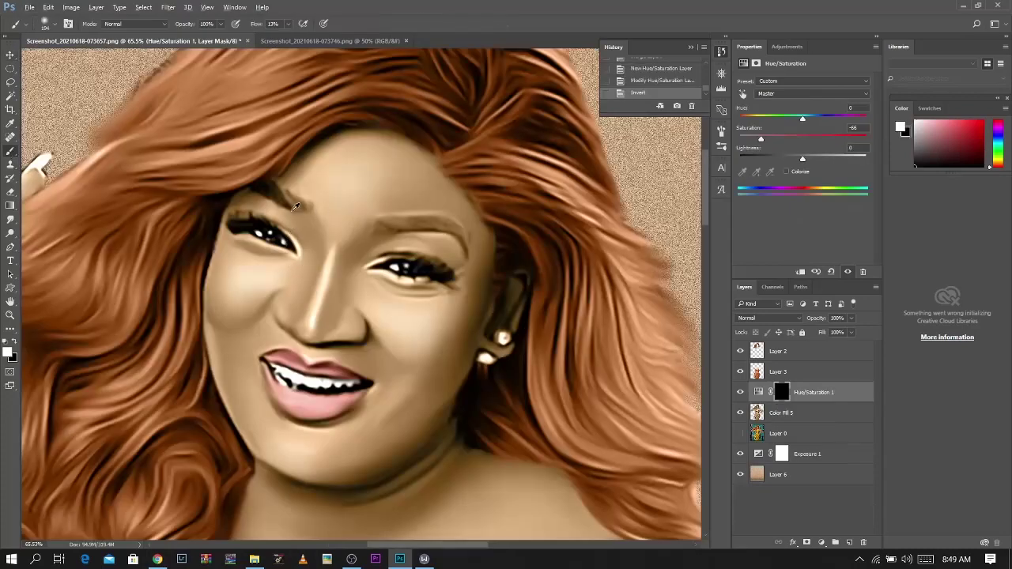
scroll(293, 205, up, 2)
mouse_move(293, 208)
mouse_down()
mouse_move(256, 227)
mouse_move(279, 198)
mouse_move(309, 207)
mouse_move(286, 199)
mouse_up()
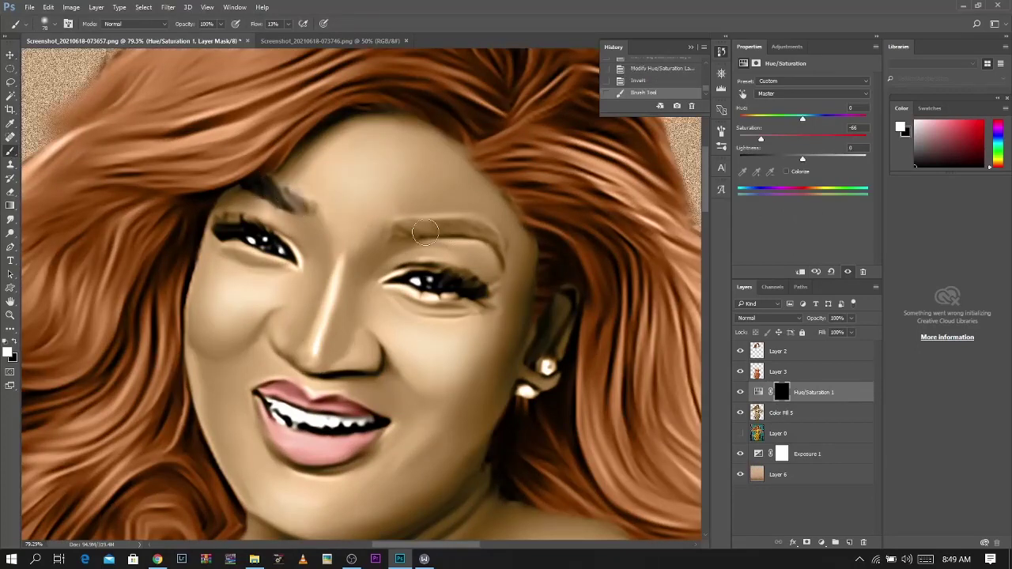
mouse_move(397, 230)
mouse_down()
mouse_move(455, 226)
mouse_move(465, 227)
mouse_move(434, 228)
mouse_move(480, 238)
mouse_move(479, 228)
mouse_move(503, 261)
mouse_move(489, 235)
mouse_move(455, 217)
mouse_up()
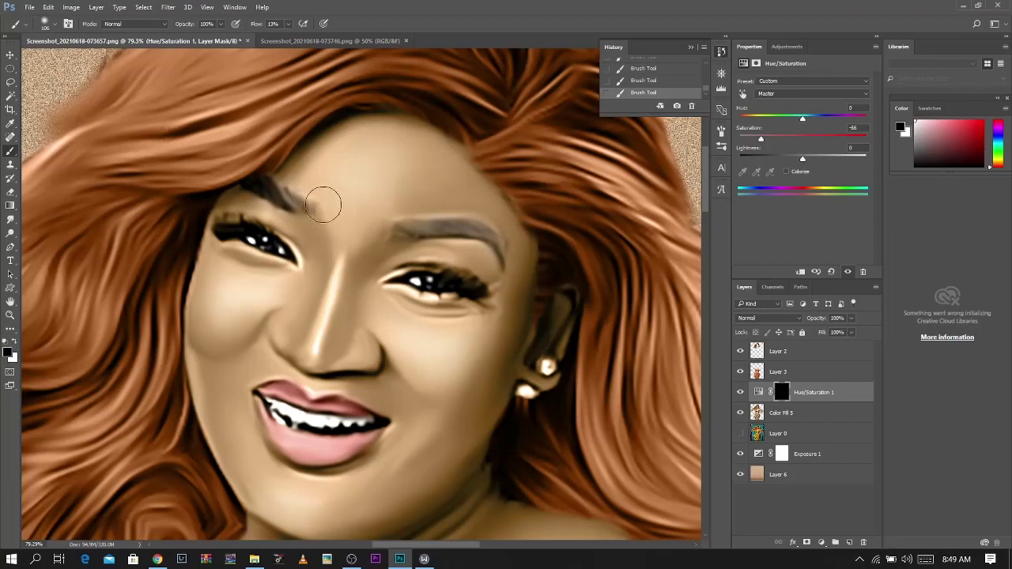
Desaturate the eyelashes on the Hue/Saturation 1 mask with a brush of about 42 px and lower that layer's opacity to 74%
alt+drag(336, 259, 325, 261)
key(x)
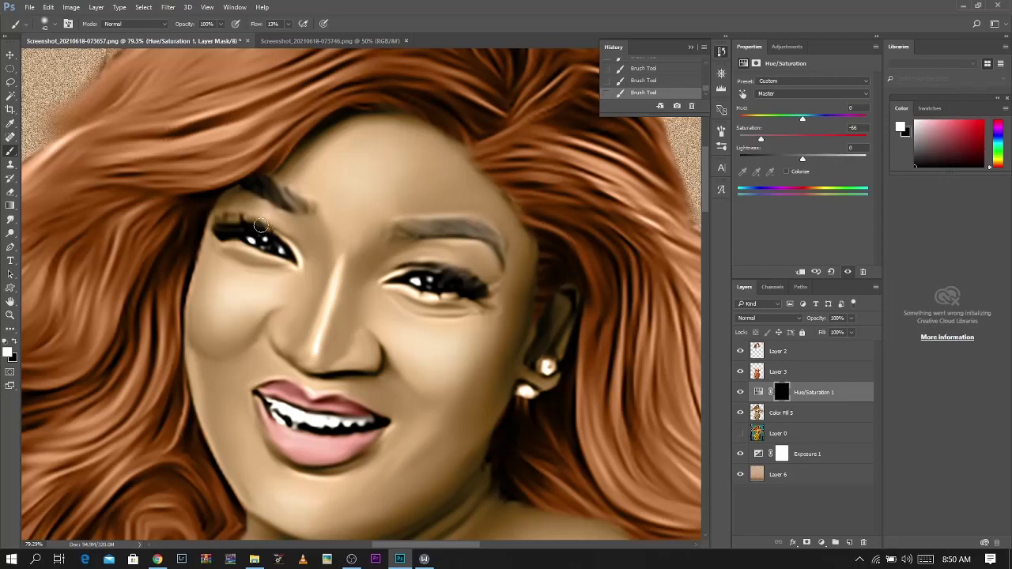
mouse_move(227, 222)
mouse_down()
mouse_move(272, 236)
mouse_move(224, 224)
mouse_move(291, 251)
mouse_up()
drag(819, 317, 805, 324)
scroll(420, 275, down, 5)
scroll(419, 275, down, 2)
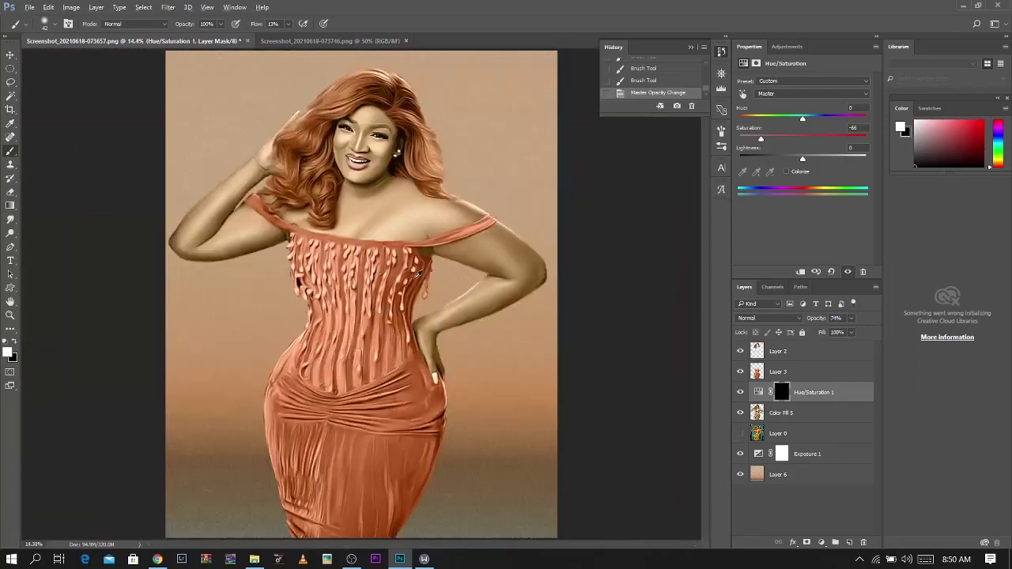
Add a Curves adjustment with its midtones bent strongly upward and move it to the top of the layer stack
scroll(419, 273, up, 2)
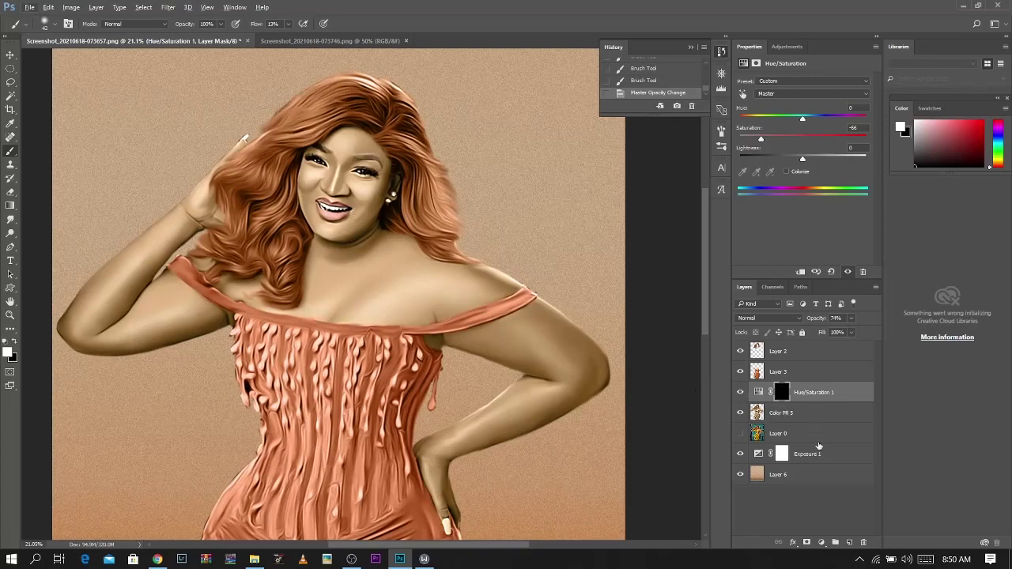
click(820, 543)
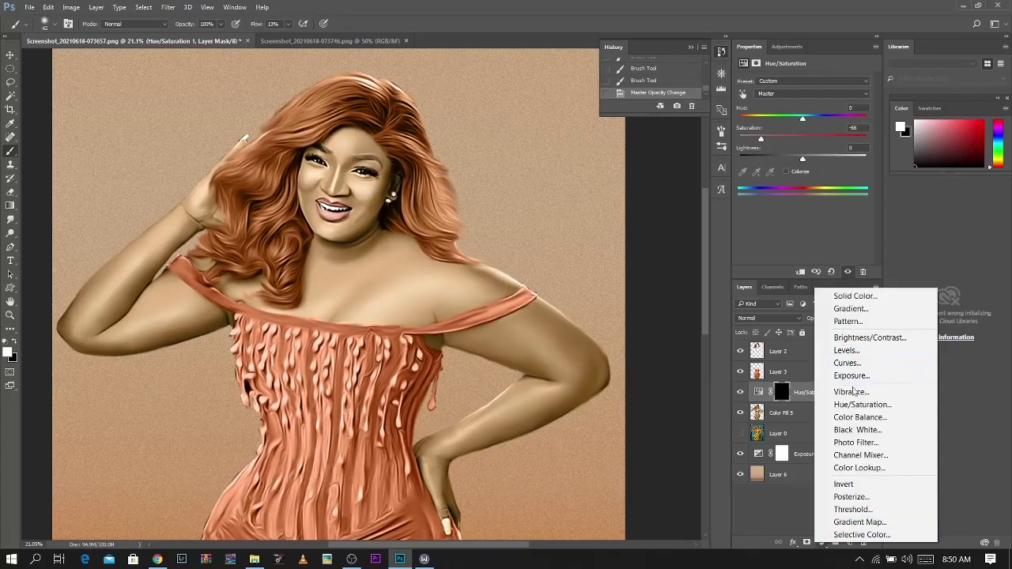
click(856, 361)
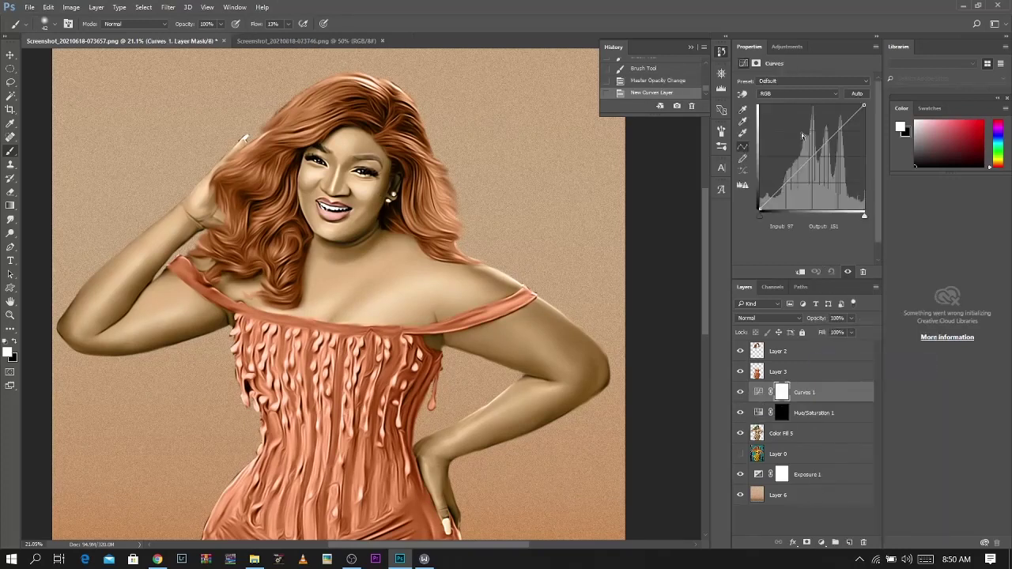
drag(813, 158, 797, 134)
drag(843, 395, 830, 351)
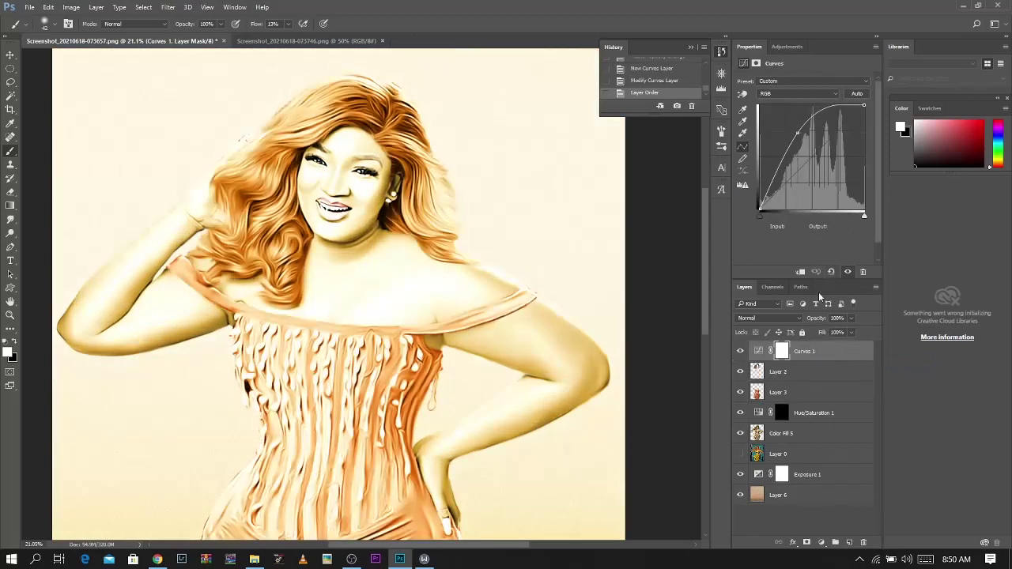
Split the Curves layer's Underlying Layer black Blend If slider up to 255 to protect the shadows, and invert its mask to black
double_click(830, 350)
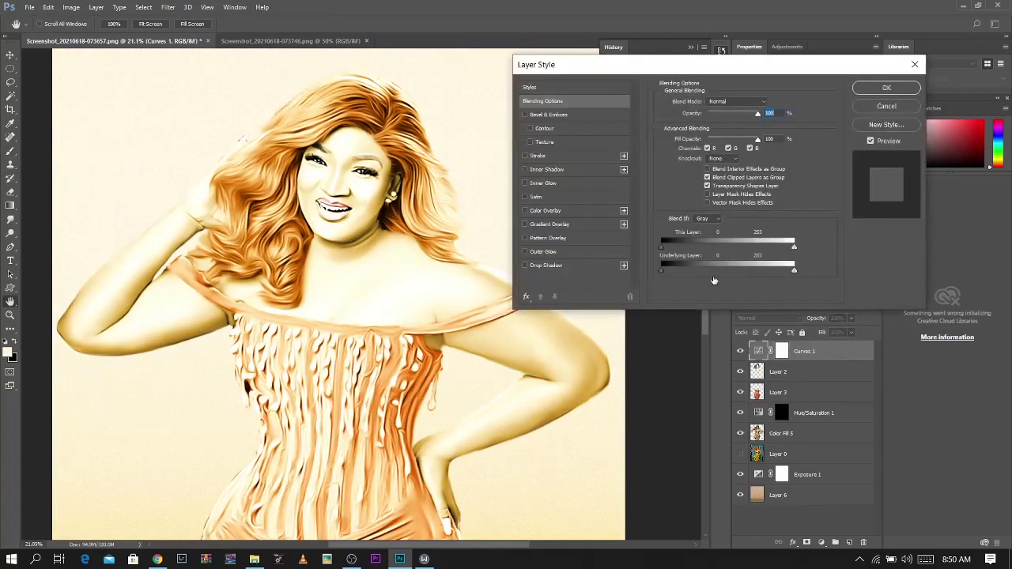
drag(661, 270, 704, 283)
click(884, 89)
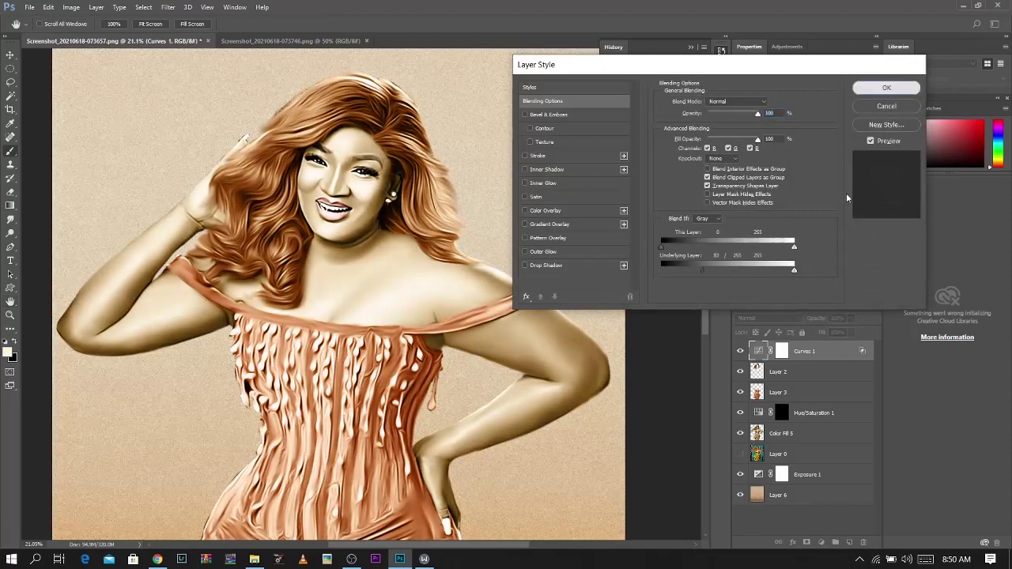
click(782, 352)
key(ctrl+i)
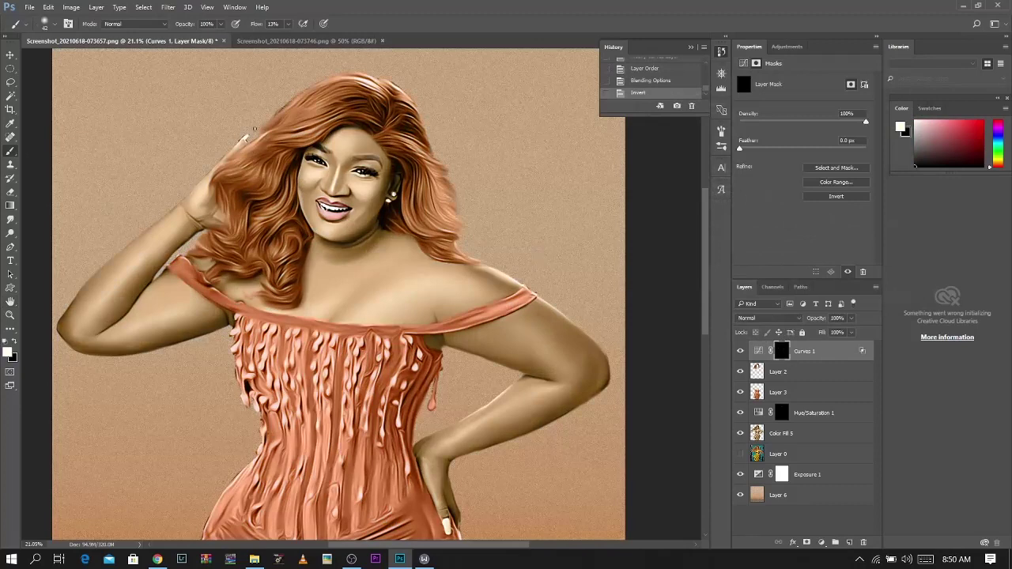
Paint white on the top Curves layer's mask over the crown and wavy locks to highlight the hair with a brush of about 207 px
scroll(311, 122, up, 3)
mouse_move(305, 139)
mouse_down()
mouse_move(318, 140)
mouse_move(319, 108)
mouse_move(304, 136)
mouse_up()
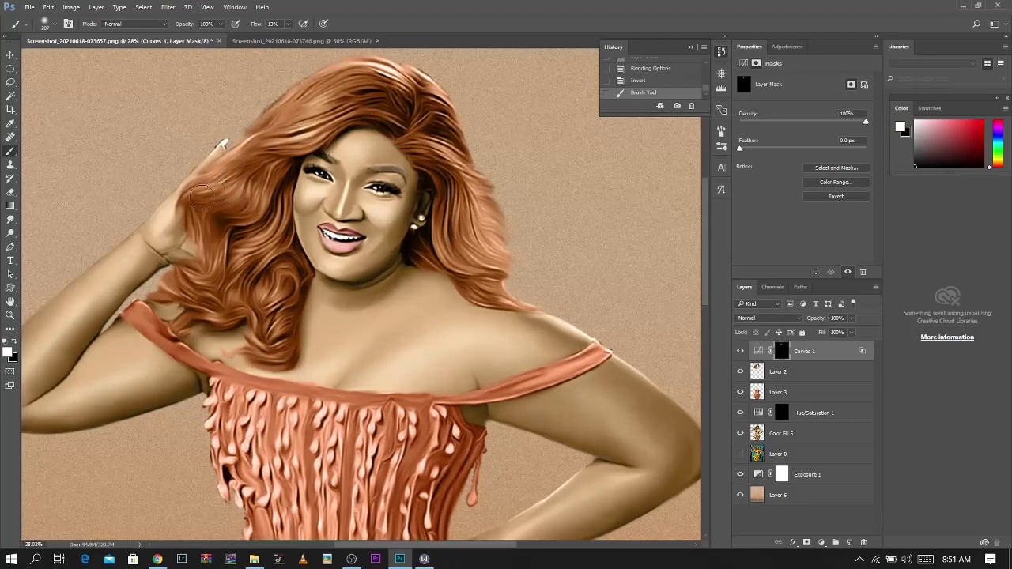
drag(254, 196, 241, 194)
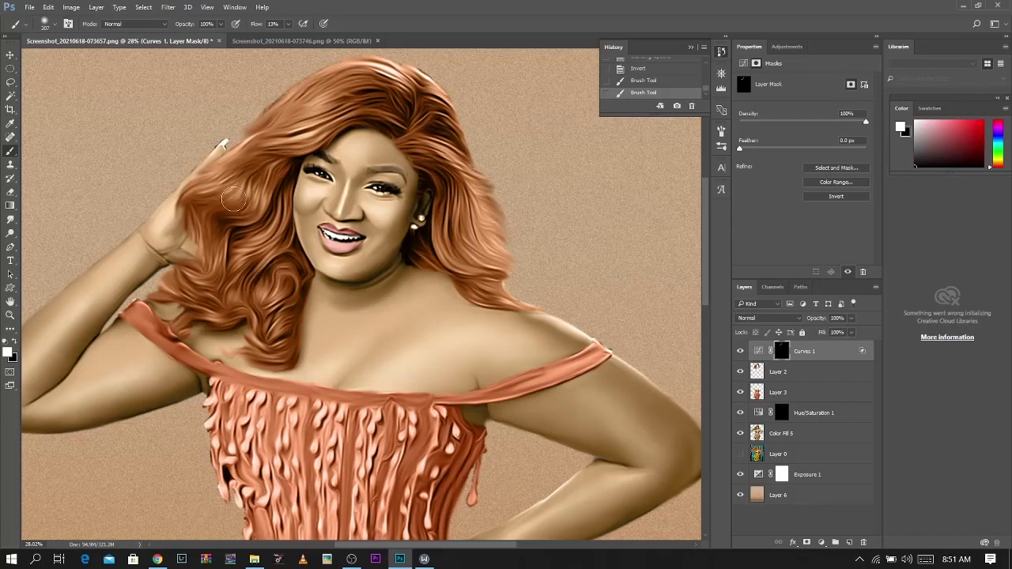
mouse_move(256, 262)
mouse_down()
mouse_move(248, 251)
mouse_move(242, 265)
mouse_move(276, 286)
mouse_up()
alt+right_click(273, 299)
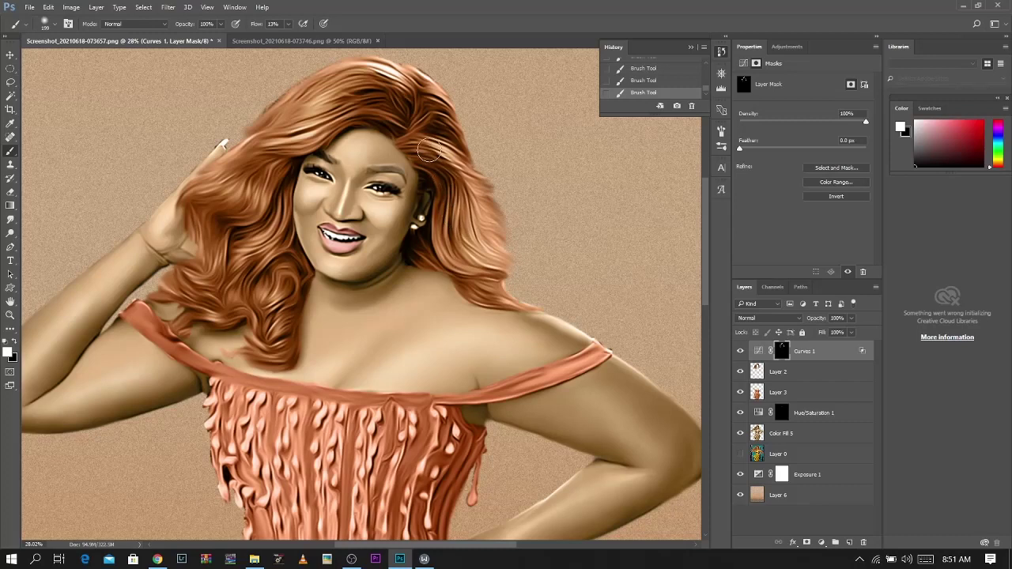
Compare the hair with and without the Curves 1 highlights, and slightly lower that layer's opacity
scroll(405, 238, down, 4)
scroll(495, 234, up, 2)
click(741, 350)
click(741, 350)
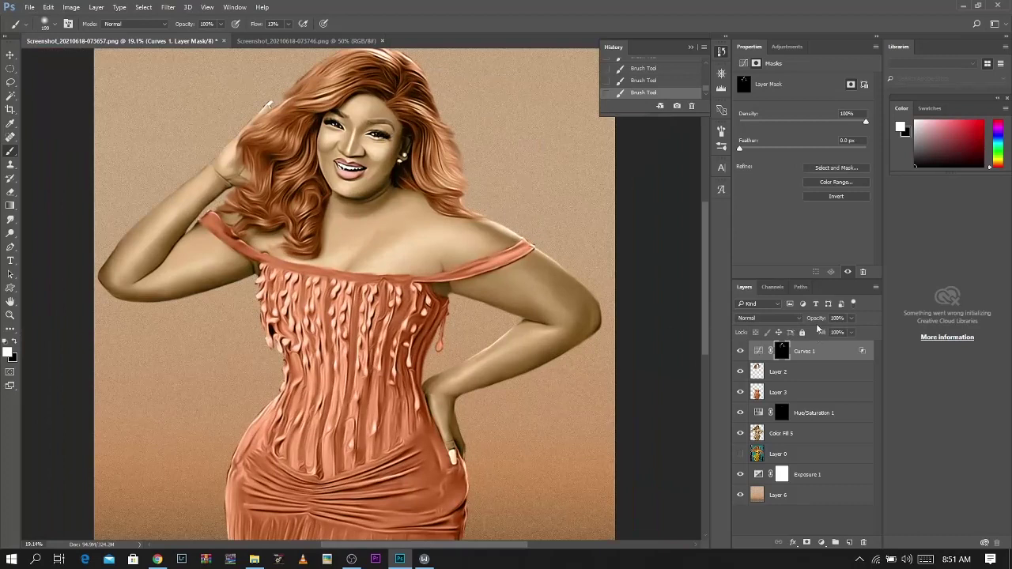
drag(820, 319, 813, 328)
Add an Exposure adjustment above Layer 2, clip it to that layer and lower its gamma correction to about 0.92
click(805, 371)
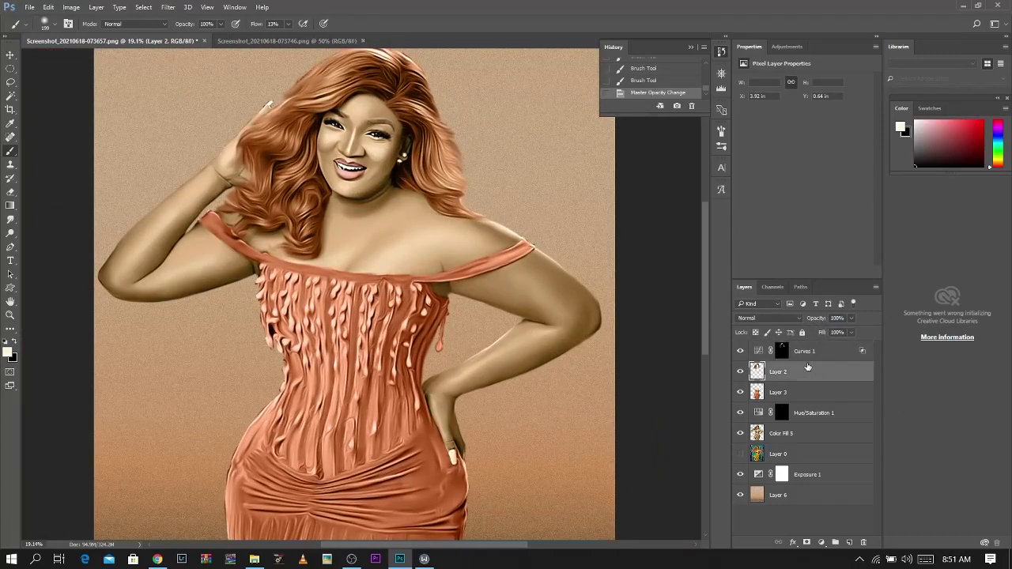
click(821, 546)
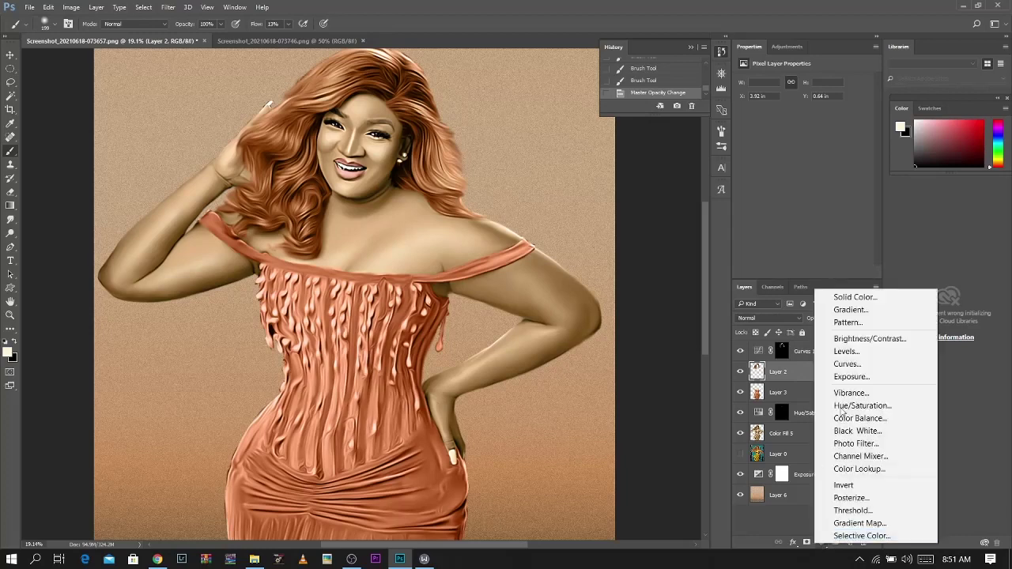
click(827, 375)
click(799, 272)
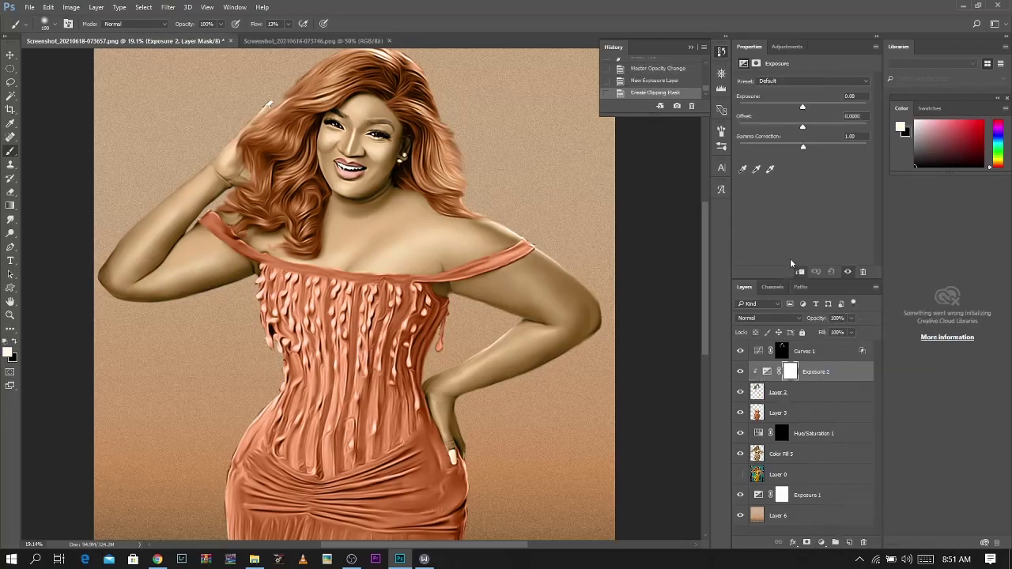
drag(803, 149, 808, 150)
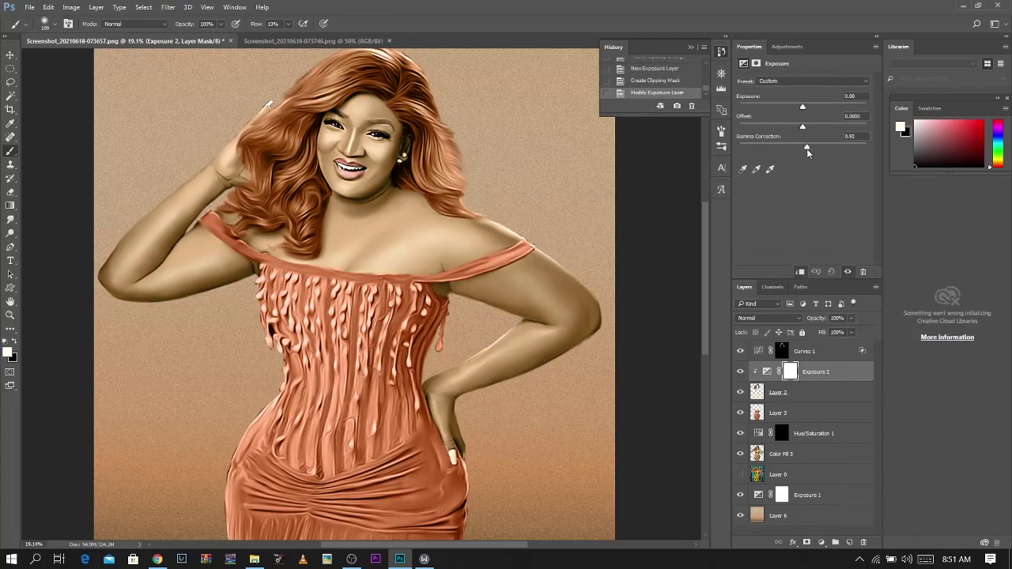
drag(808, 127, 807, 136)
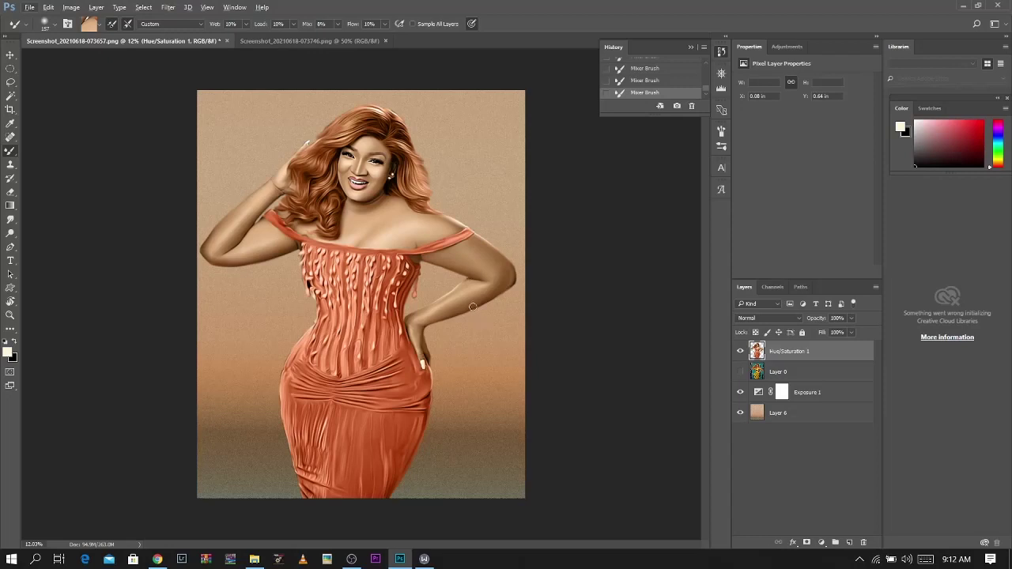
Add a Curves adjustment above the merged Hue/Saturation 1 layer with its midtones bent strongly upward
click(824, 542)
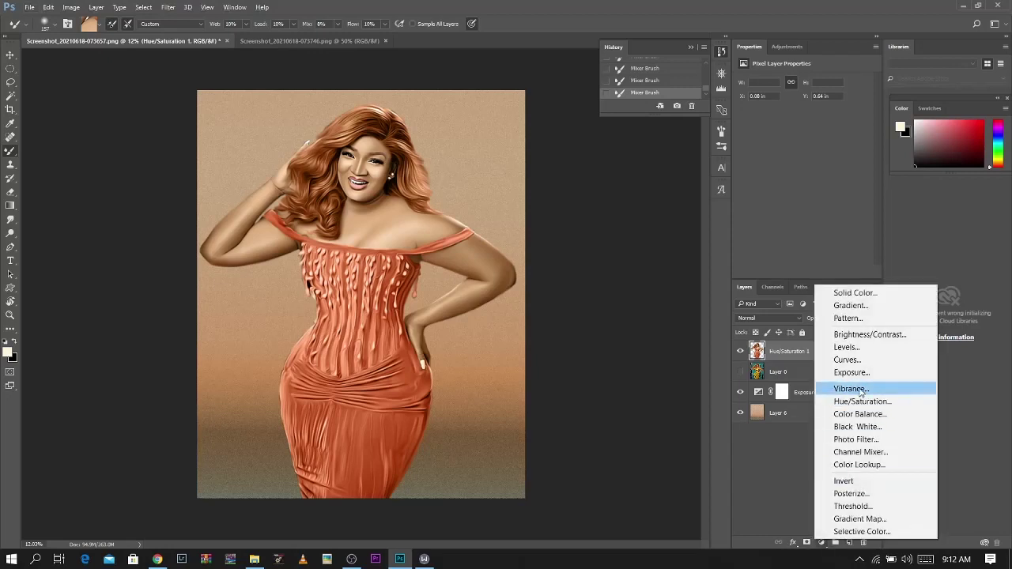
click(853, 360)
drag(808, 160, 790, 139)
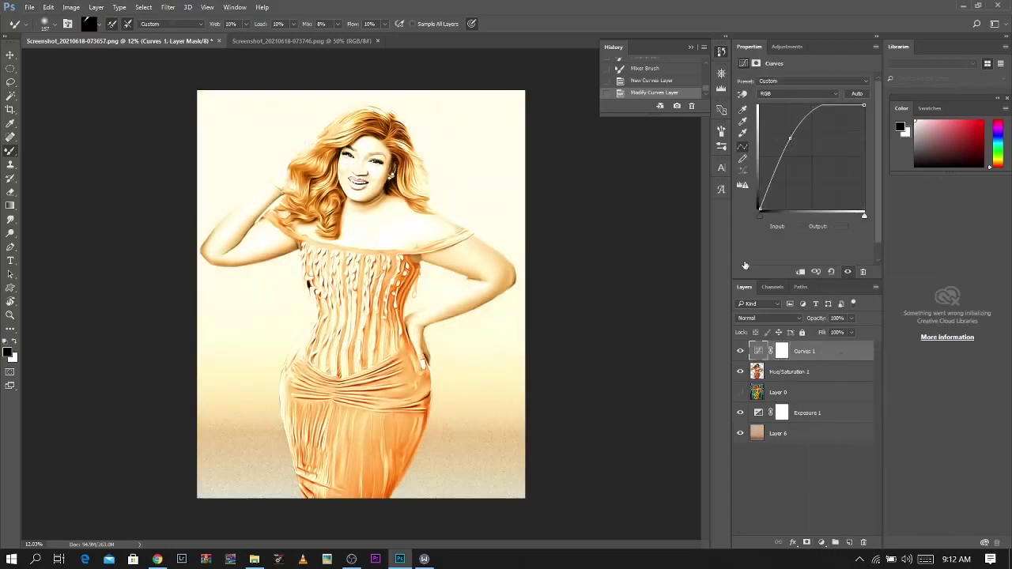
Split the Curves 1 layer's Underlying Layer black Blend If slider toward white to protect the shadows, and invert its mask to black
double_click(843, 355)
drag(662, 270, 751, 270)
click(871, 89)
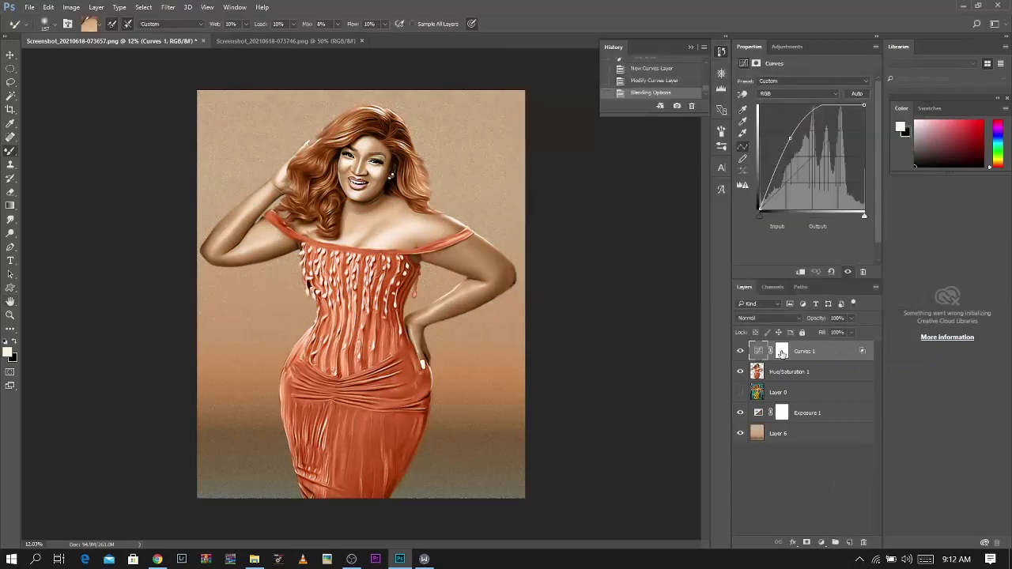
key(ctrl+i)
Paint white on the Curves 1 mask to highlight the arms, using a Mixer Brush of about 157 px at 18% flow
right_click(11, 153)
click(309, 71)
drag(348, 27, 355, 27)
scroll(257, 262, up, 4)
key(x)
scroll(237, 233, up, 2)
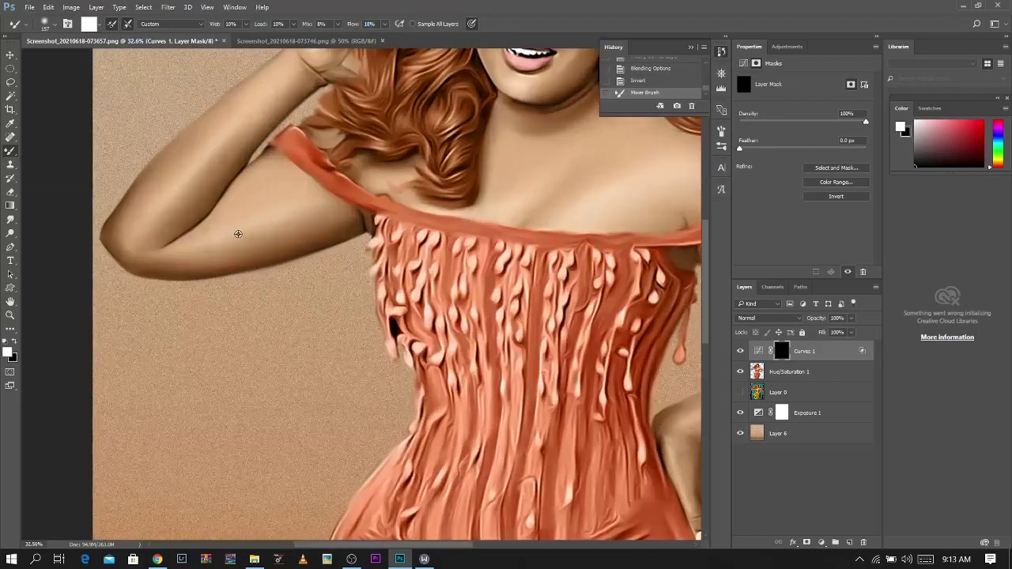
drag(302, 211, 235, 233)
mouse_move(235, 233)
mouse_down()
mouse_move(360, 203)
mouse_move(351, 234)
mouse_up()
mouse_move(173, 183)
mouse_down()
mouse_move(154, 208)
mouse_move(210, 154)
mouse_move(202, 156)
mouse_move(227, 147)
mouse_move(224, 139)
mouse_move(291, 73)
mouse_up()
mouse_move(179, 223)
mouse_down()
mouse_move(142, 242)
mouse_move(170, 256)
mouse_up()
scroll(170, 255, down, 4)
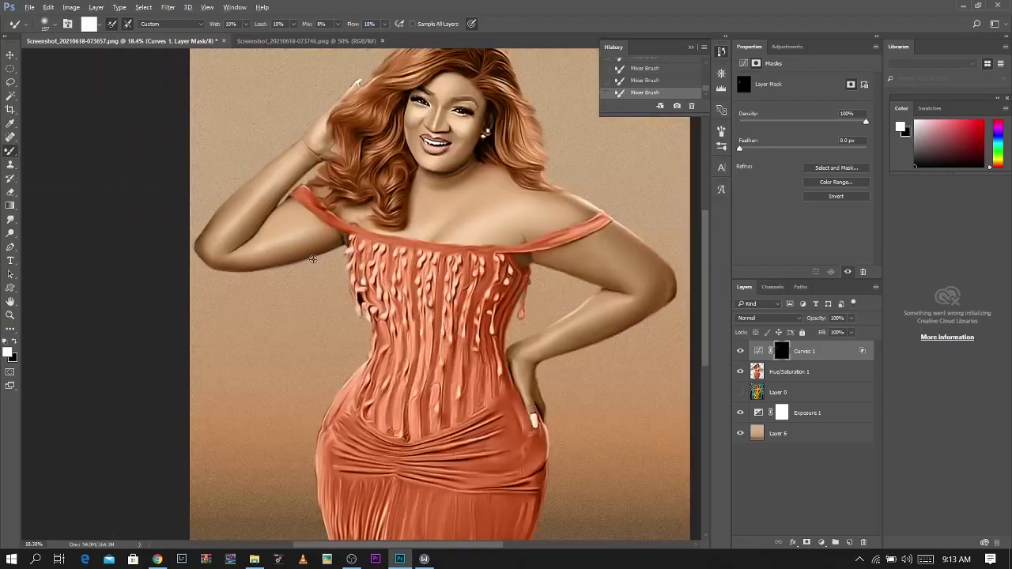
scroll(372, 230, up, 2)
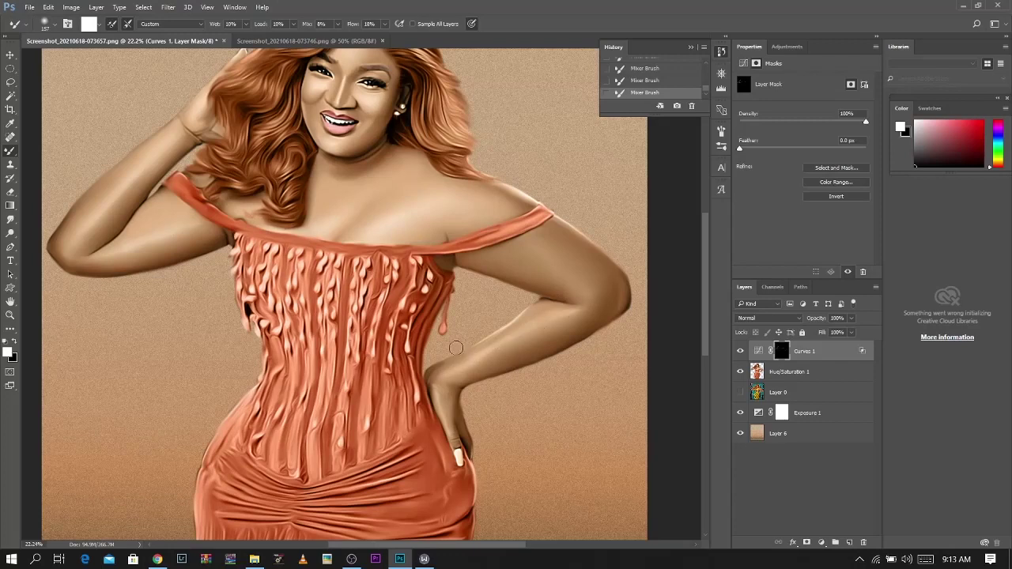
scroll(570, 292, down, 3)
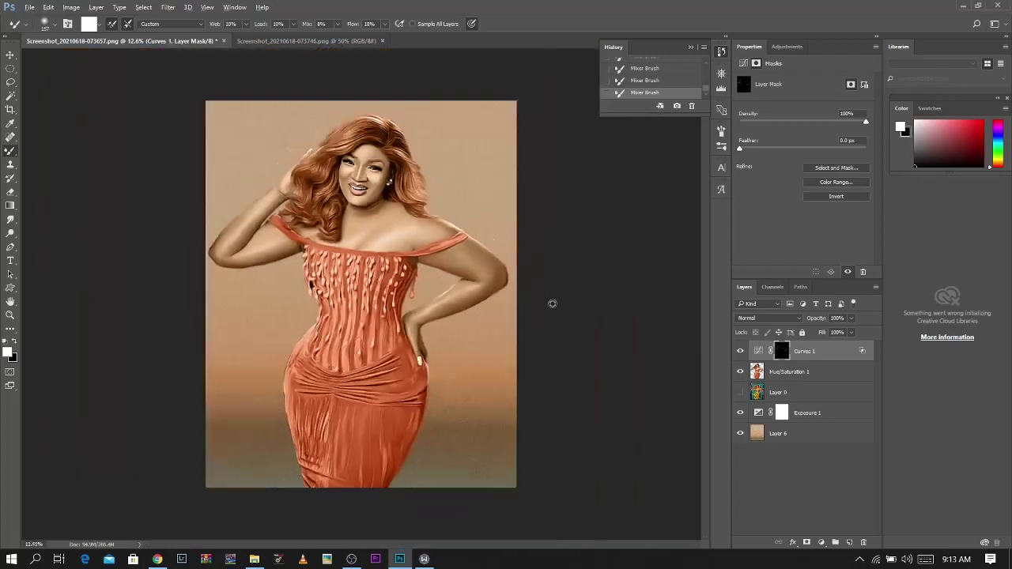
Paint highlights onto the face through the Curves 1 mask with a brush of about 112 px, and switch the paint colour to black
scroll(360, 195, up, 6)
alt+right_click(419, 102)
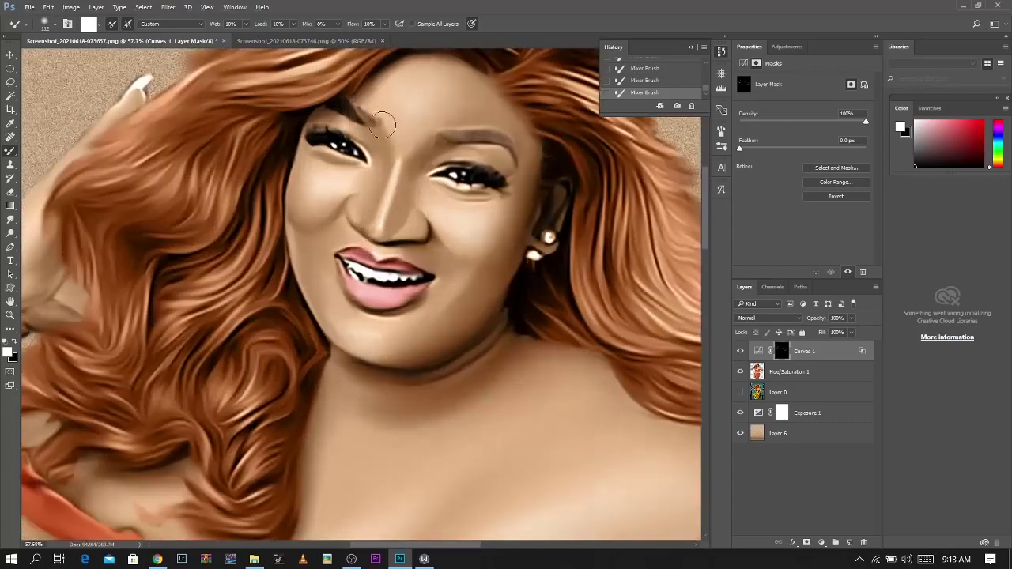
scroll(473, 260, down, 1)
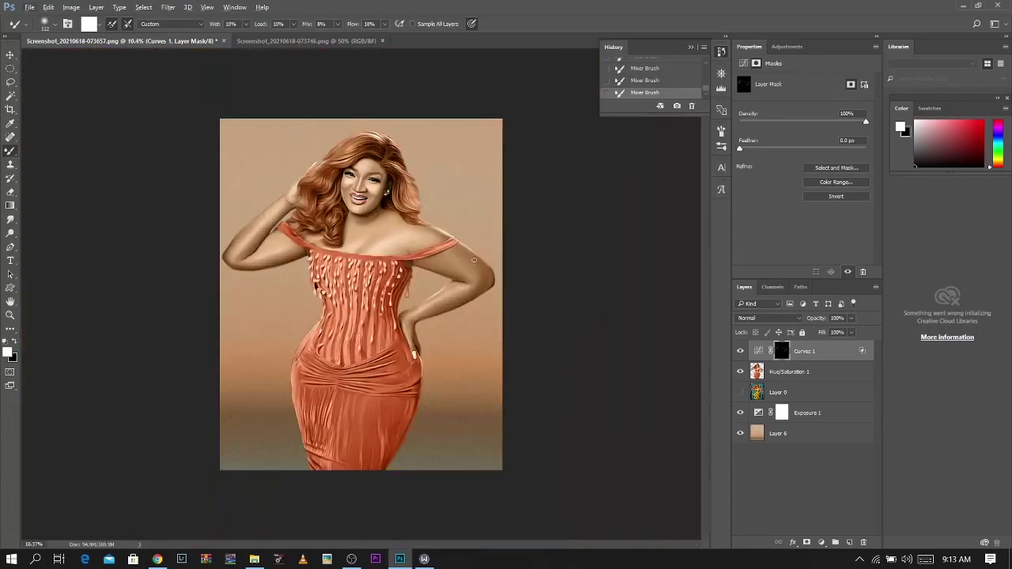
scroll(409, 251, up, 7)
drag(428, 208, 436, 208)
drag(419, 204, 432, 206)
key(x)
scroll(502, 229, down, 7)
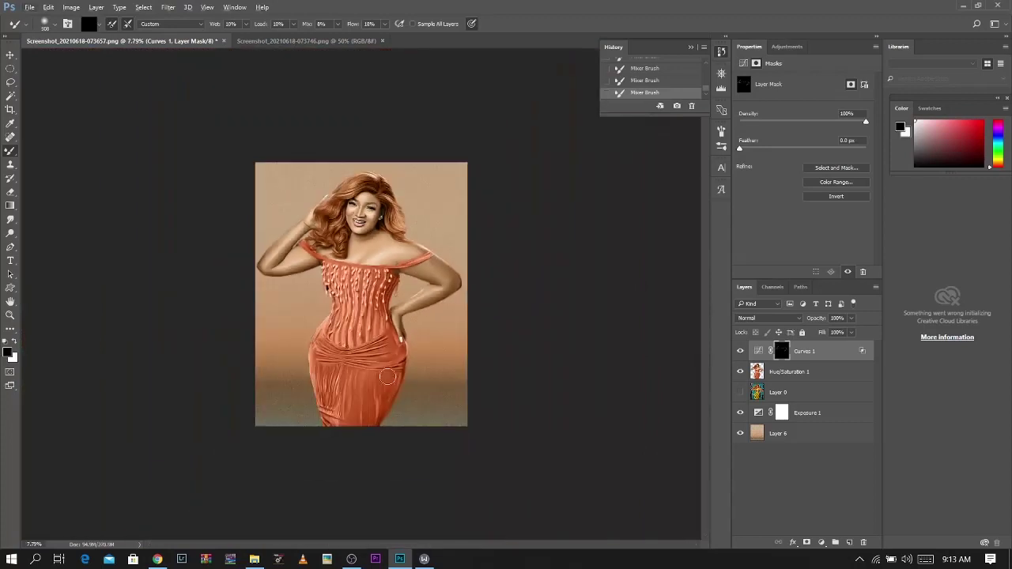
scroll(388, 378, up, 5)
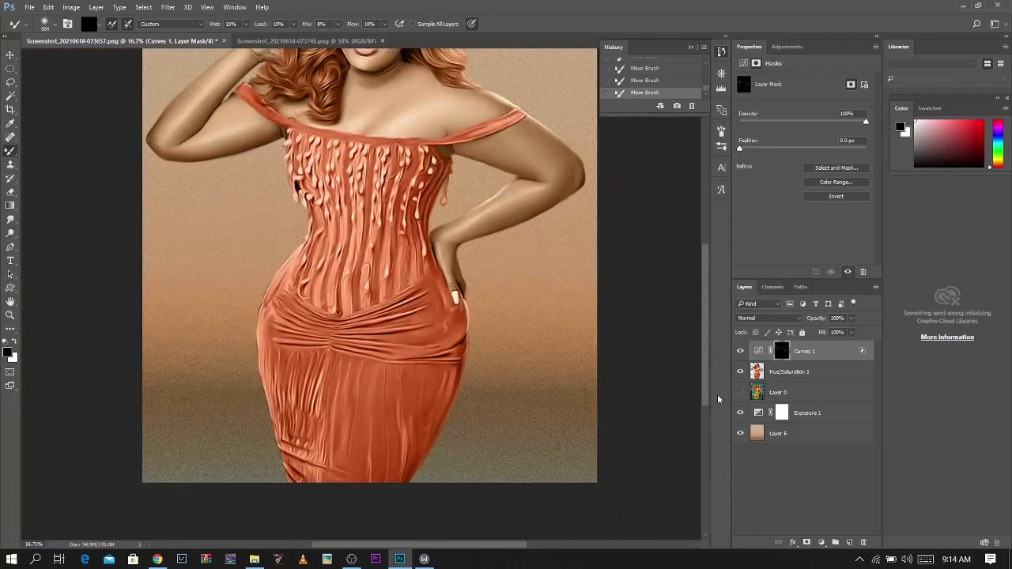
Add an Exposure adjustment above Hue/Saturation 1 with gamma correction 0.68, and invert its mask to black
click(822, 373)
click(821, 543)
click(850, 380)
mouse_move(802, 150)
mouse_down()
mouse_move(837, 148)
mouse_move(819, 148)
mouse_up()
key(ctrl+i)
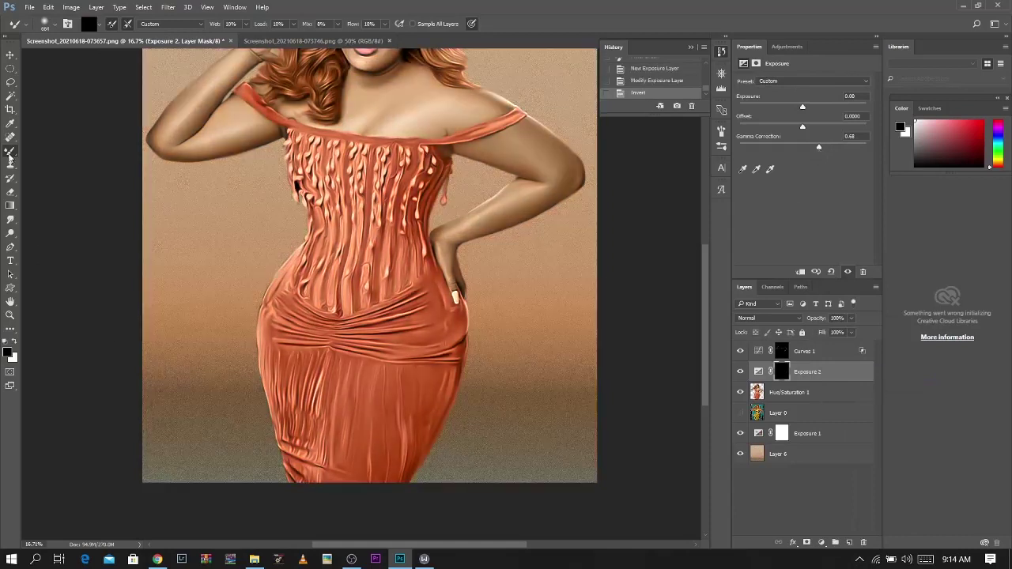
Paint white on the Exposure 2 mask over the skirt's pleats and hip ruching to deepen their shadows
key(x)
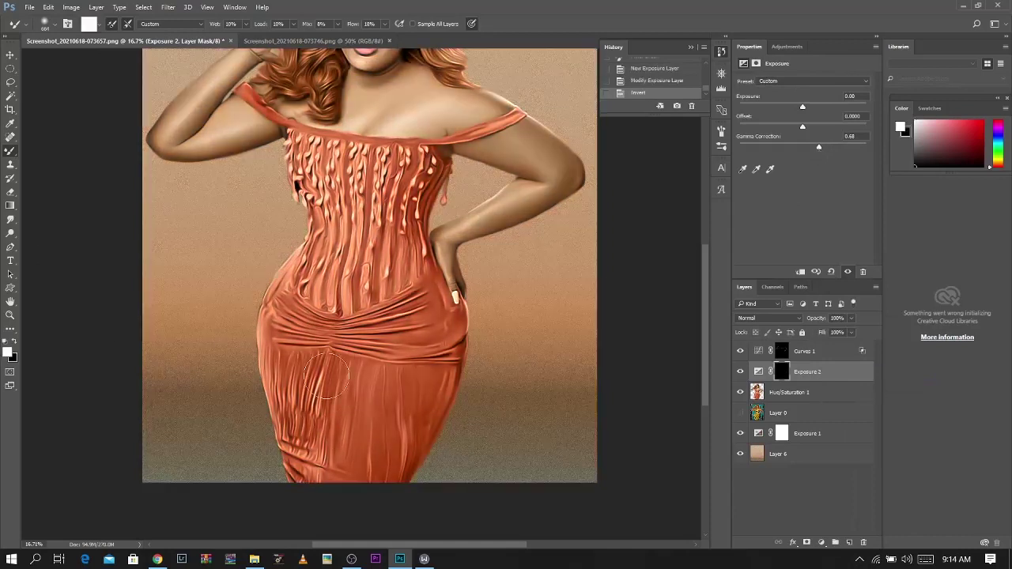
drag(319, 367, 317, 459)
alt+drag(352, 336, 322, 325)
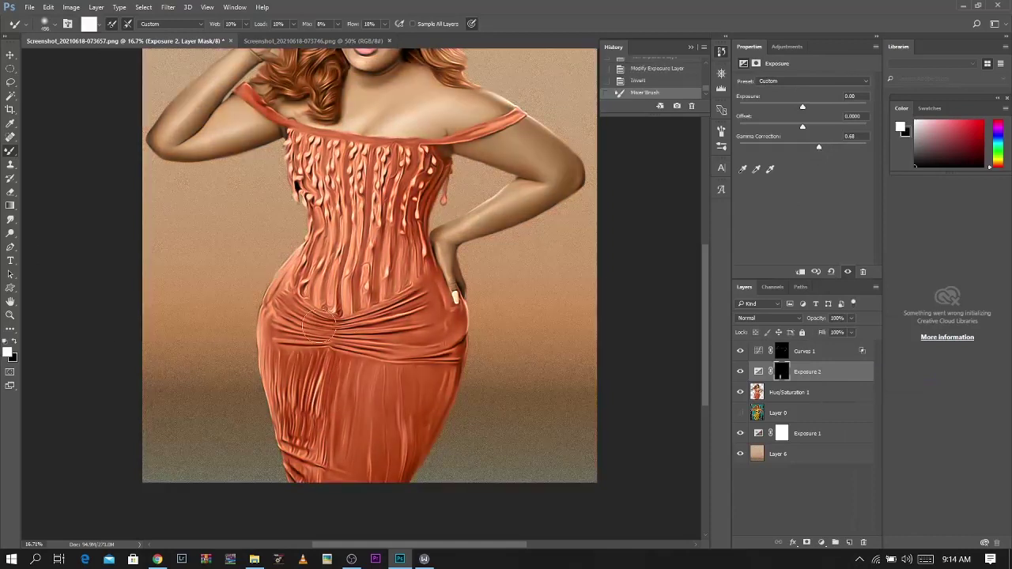
mouse_move(396, 325)
mouse_down()
mouse_move(456, 357)
mouse_move(324, 331)
mouse_up()
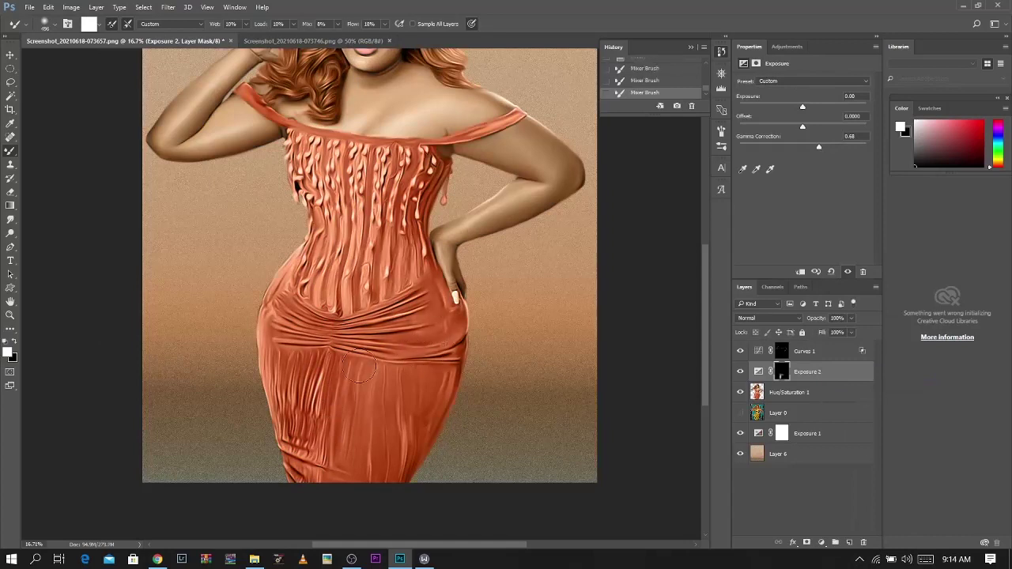
Try to smooth the skirt's plain front panel on Hue/Saturation 1 with a Smudge brush of about 677 px at 47% strength
click(10, 222)
key(alt+bracketleft)
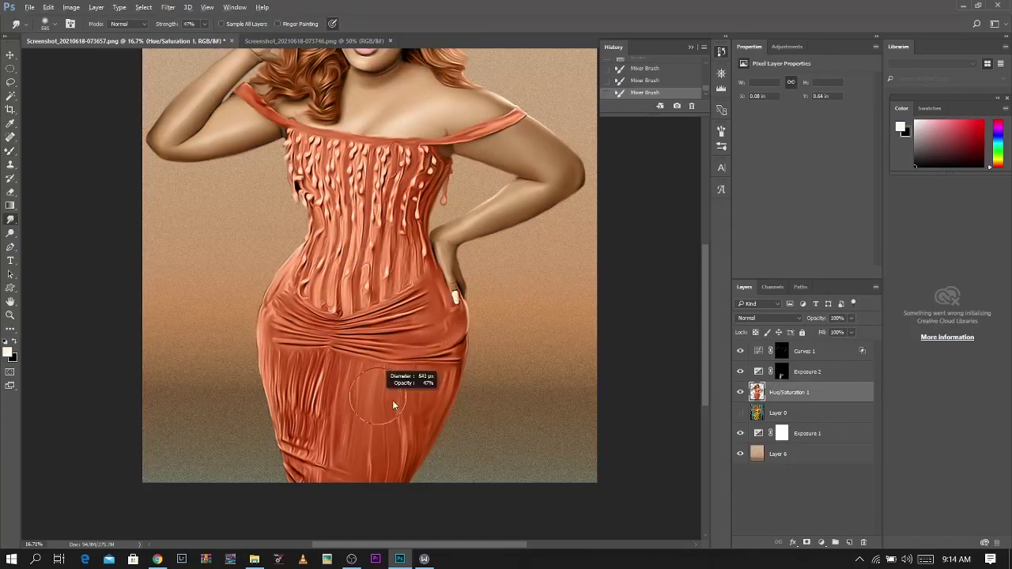
mouse_move(395, 389)
mouse_down()
mouse_move(359, 401)
mouse_move(394, 434)
mouse_move(399, 464)
mouse_move(417, 392)
mouse_up()
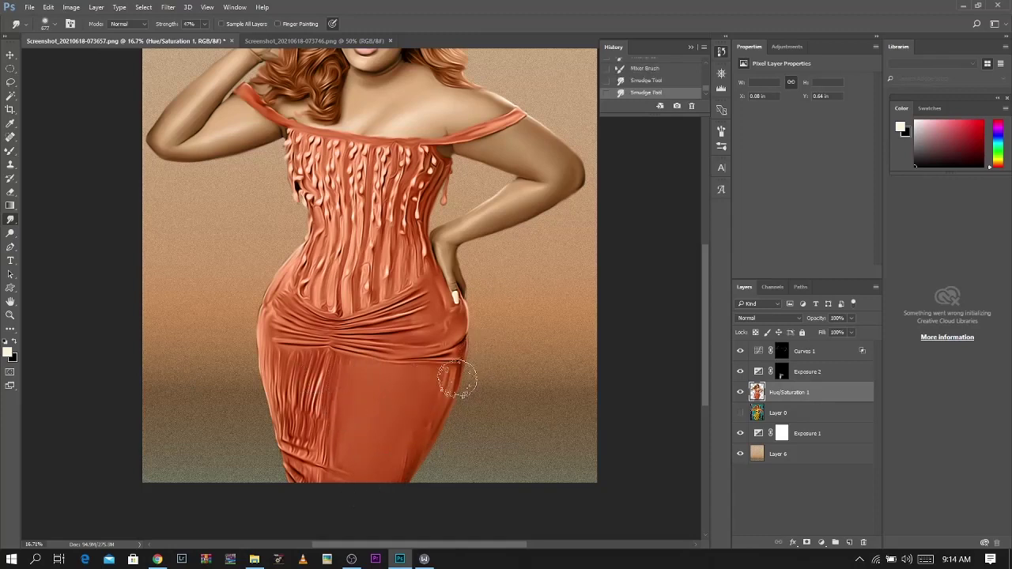
click(644, 68)
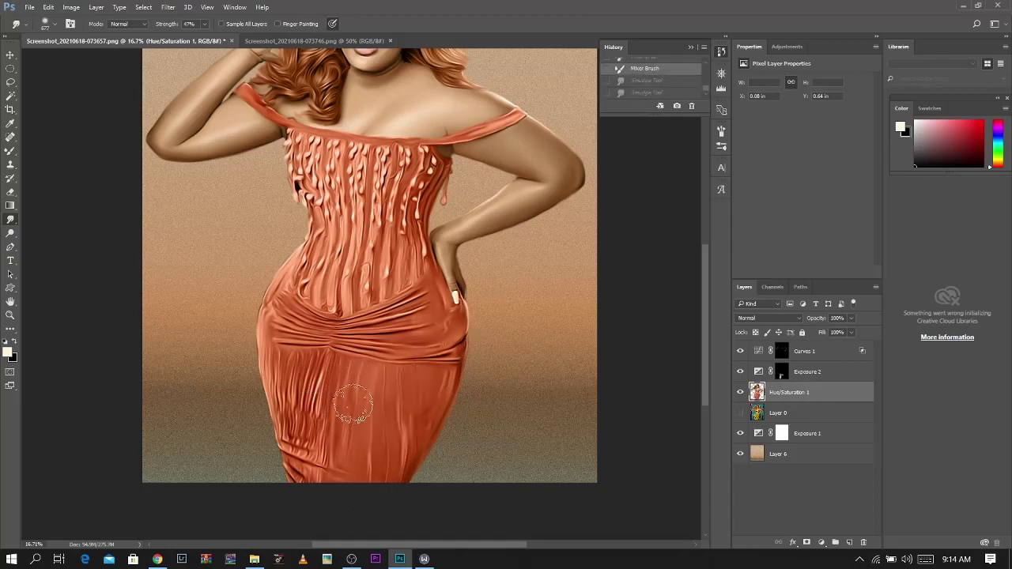
Smudge the skirt's front panel and side pleats lengthwise along the folds on Hue/Saturation 1 at 47% strength
drag(346, 476, 346, 487)
mouse_move(371, 393)
mouse_down()
mouse_move(380, 423)
mouse_move(401, 406)
mouse_move(381, 474)
mouse_up()
mouse_move(403, 395)
mouse_down()
mouse_move(394, 494)
mouse_move(408, 394)
mouse_move(411, 445)
mouse_up()
drag(311, 375, 301, 428)
drag(279, 370, 283, 416)
mouse_move(321, 373)
mouse_down()
mouse_move(308, 447)
mouse_move(342, 473)
mouse_move(294, 466)
mouse_move(303, 494)
mouse_up()
scroll(303, 441, up, 7)
alt+right_click(331, 454)
scroll(302, 494, down, 2)
Paint white on the Curves 1 mask over the diagonal folds near the skirt's hem with the regular Brush tool
click(10, 232)
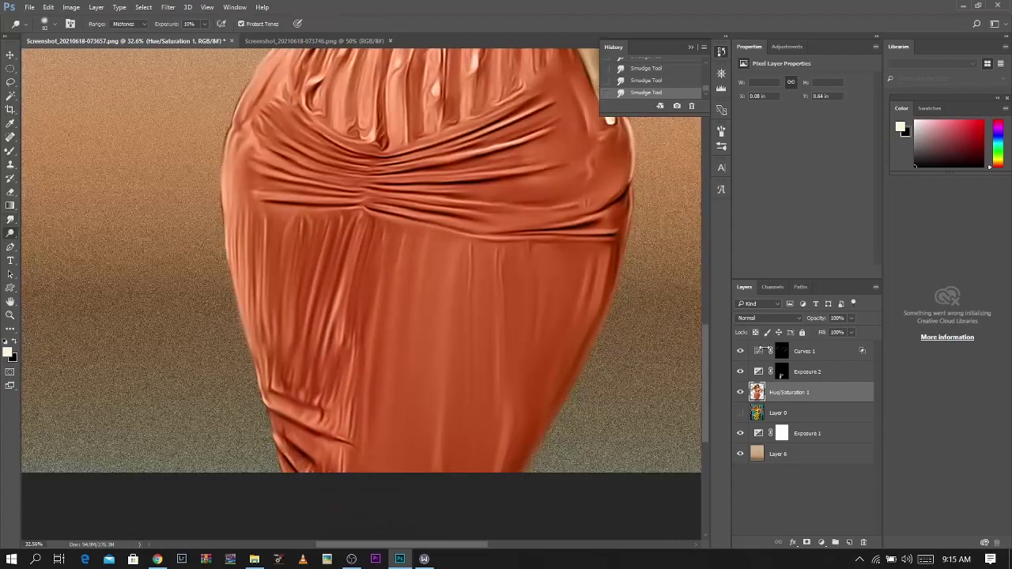
click(815, 373)
click(813, 356)
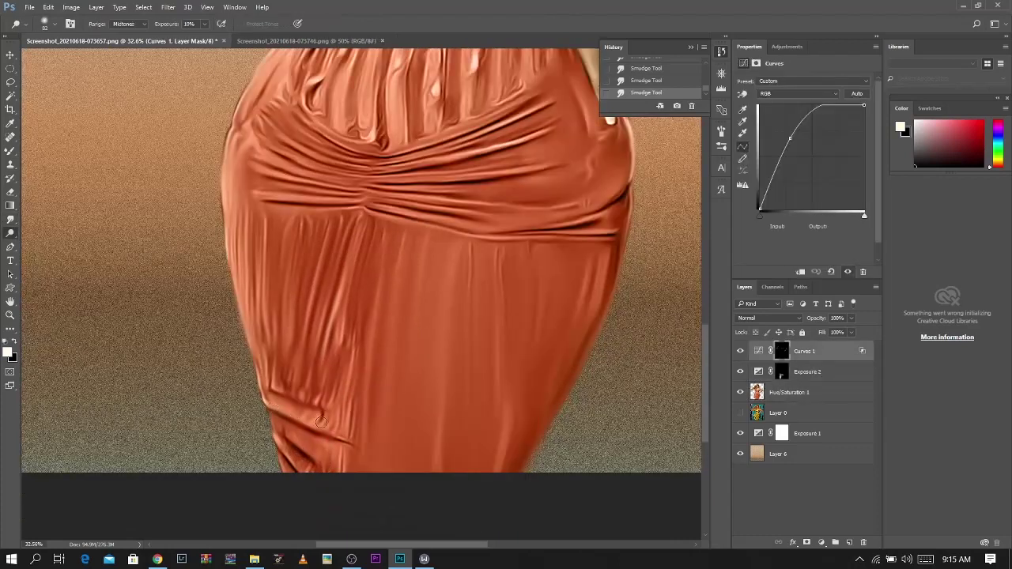
click(10, 151)
click(49, 151)
mouse_move(302, 420)
mouse_down()
mouse_move(326, 447)
mouse_move(331, 476)
mouse_up()
Dodge the diagonal folds near the hem on Hue/Saturation 1, using midtones at 10% exposure
click(785, 397)
click(11, 235)
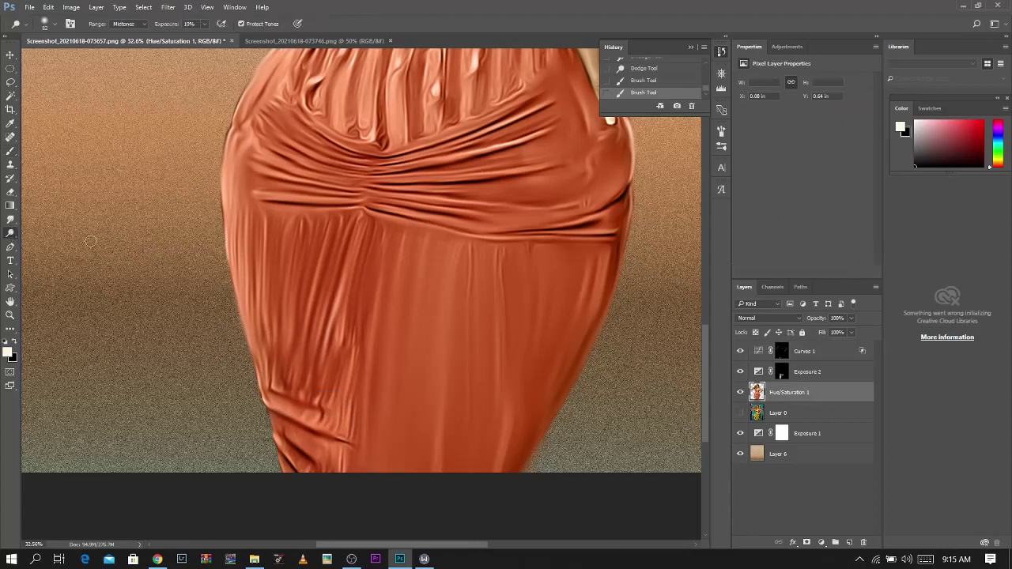
click(16, 236)
click(292, 418)
drag(346, 438, 282, 432)
scroll(343, 268, down, 5)
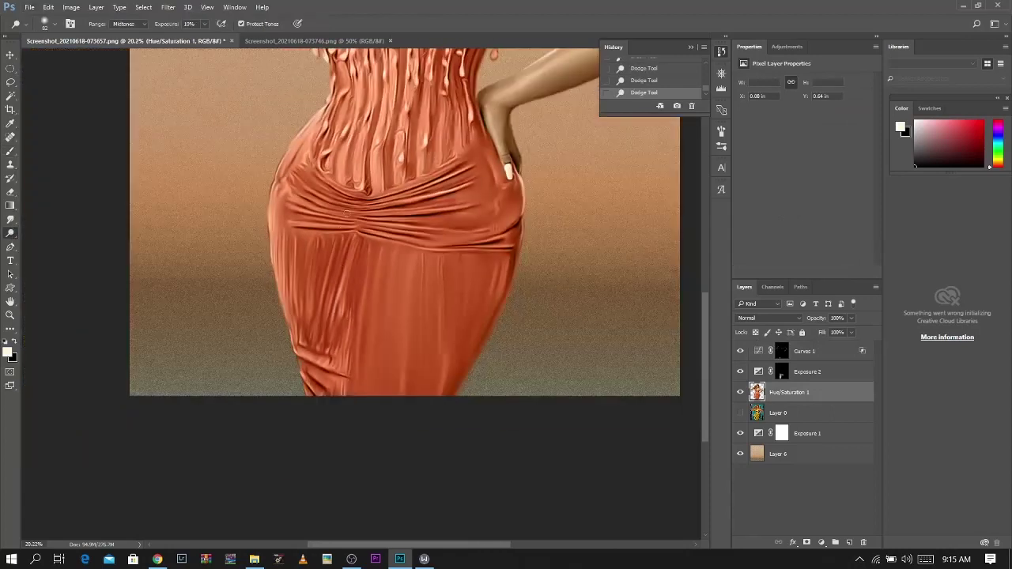
Dodge the ridges of the hip ruching and the surrounding dress on Hue/Saturation 1 with midtones at 12% exposure and varied brush sizes
scroll(347, 213, up, 7)
alt+right_click(402, 267)
alt+right_click(392, 267)
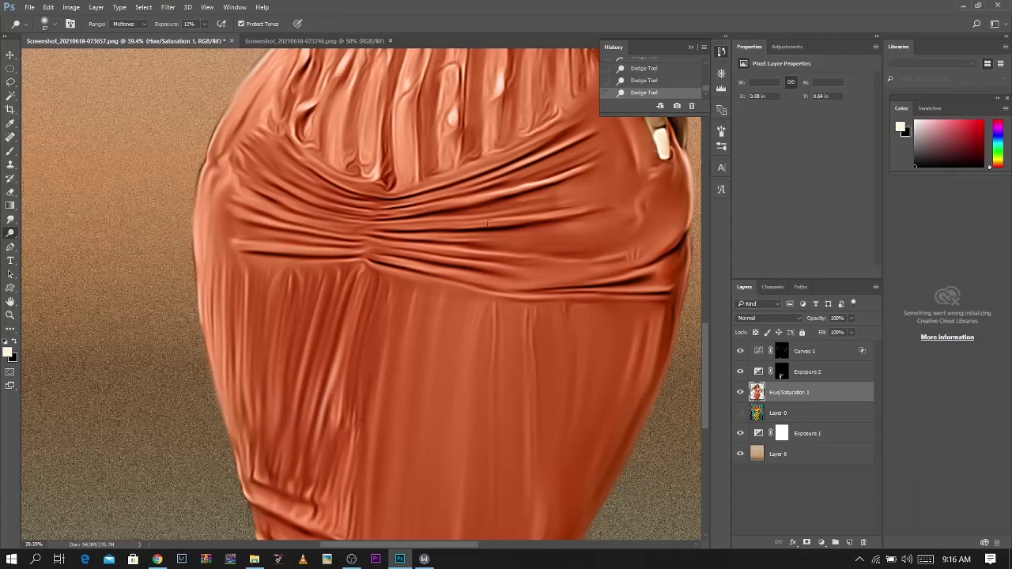
mouse_move(538, 242)
mouse_down()
mouse_move(555, 242)
mouse_move(453, 319)
mouse_move(452, 333)
mouse_up()
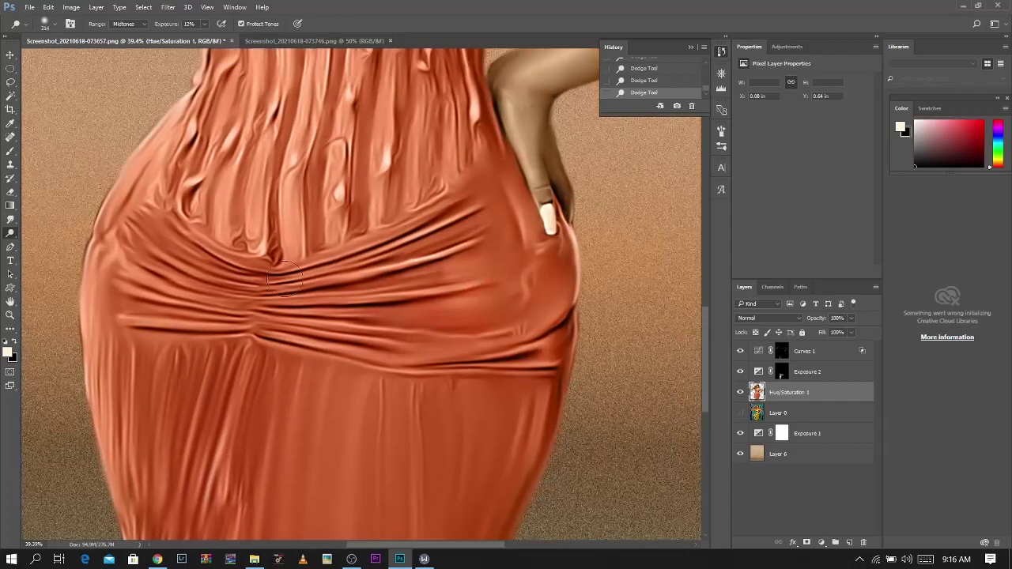
drag(215, 259, 213, 258)
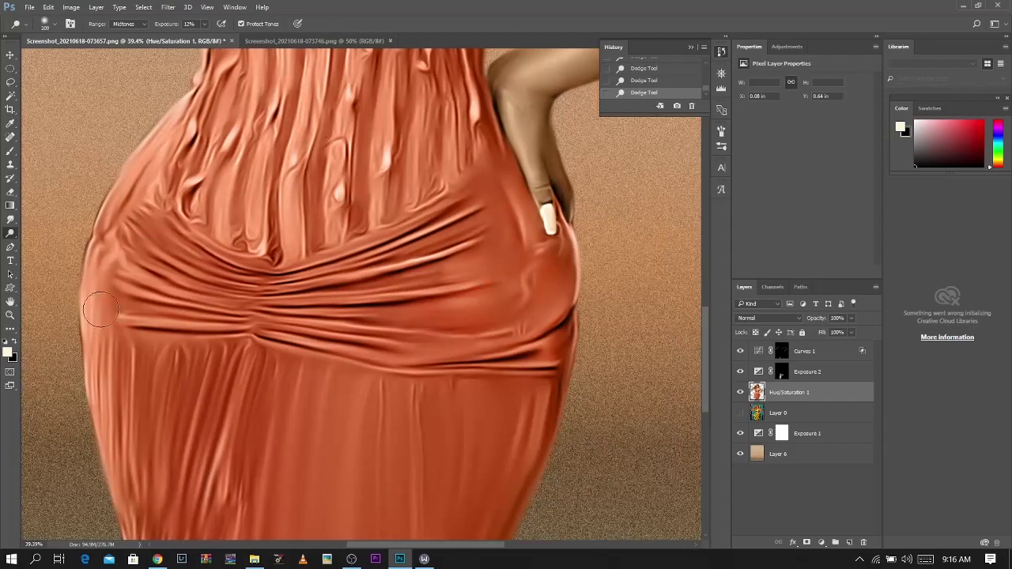
scroll(413, 348, down, 5)
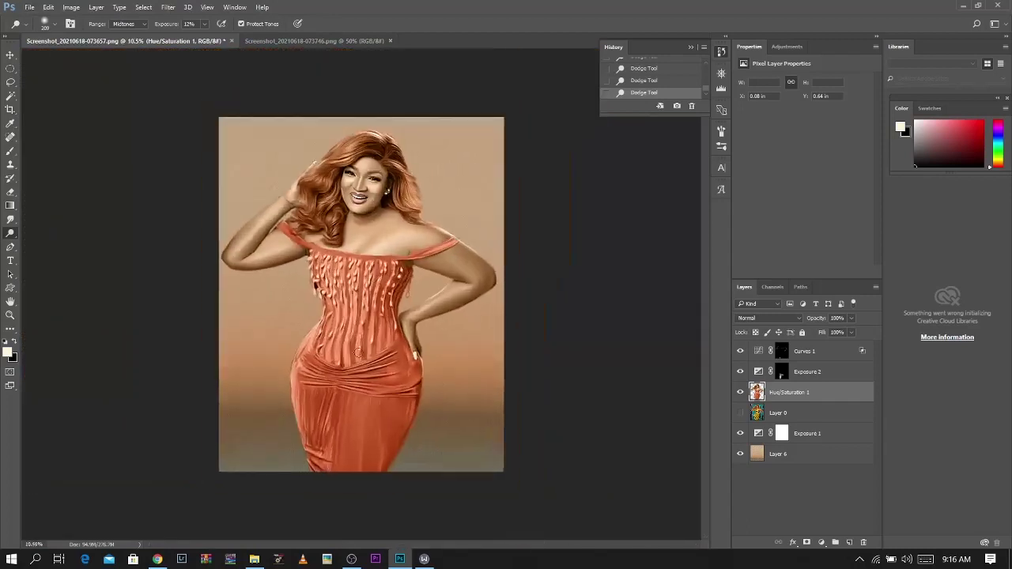
scroll(362, 360, up, 3)
drag(381, 365, 433, 354)
Paint white on the Exposure 2 mask across the dress's waist and lower bodice to deepen the folds, using a Brush at 42% flow
click(817, 375)
key(b)
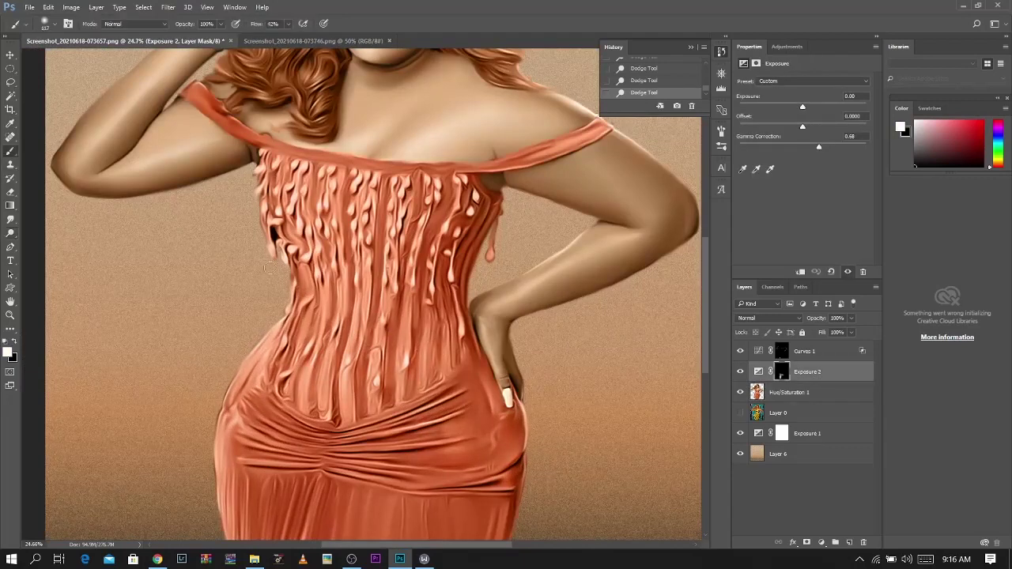
mouse_move(314, 317)
mouse_down()
mouse_move(347, 326)
mouse_move(438, 321)
mouse_move(401, 297)
mouse_move(345, 301)
mouse_move(300, 277)
mouse_up()
drag(447, 338, 452, 278)
drag(432, 320, 445, 353)
drag(281, 337, 444, 339)
alt+right_click(476, 350)
drag(476, 349, 480, 356)
alt+right_click(501, 393)
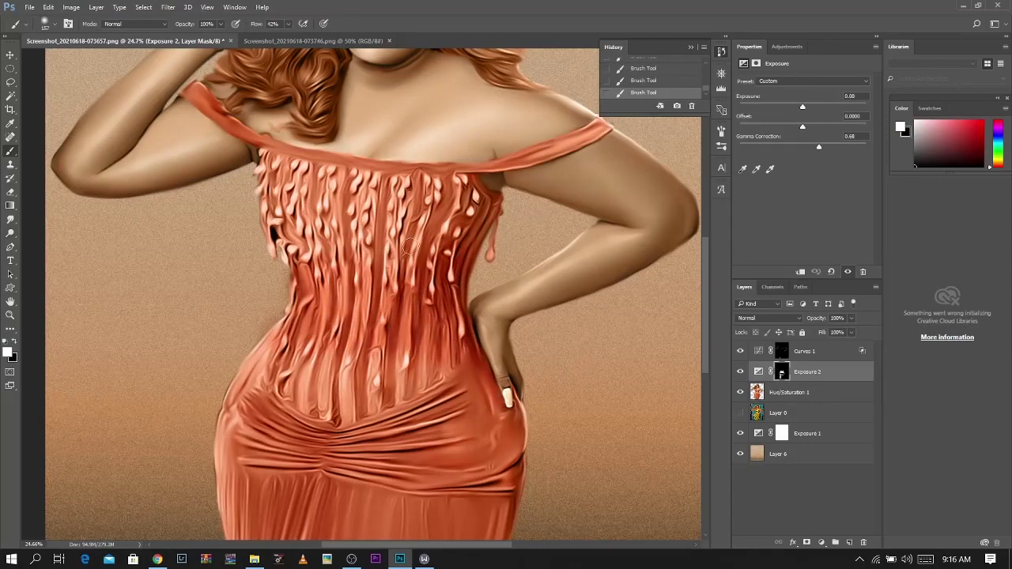
click(9, 234)
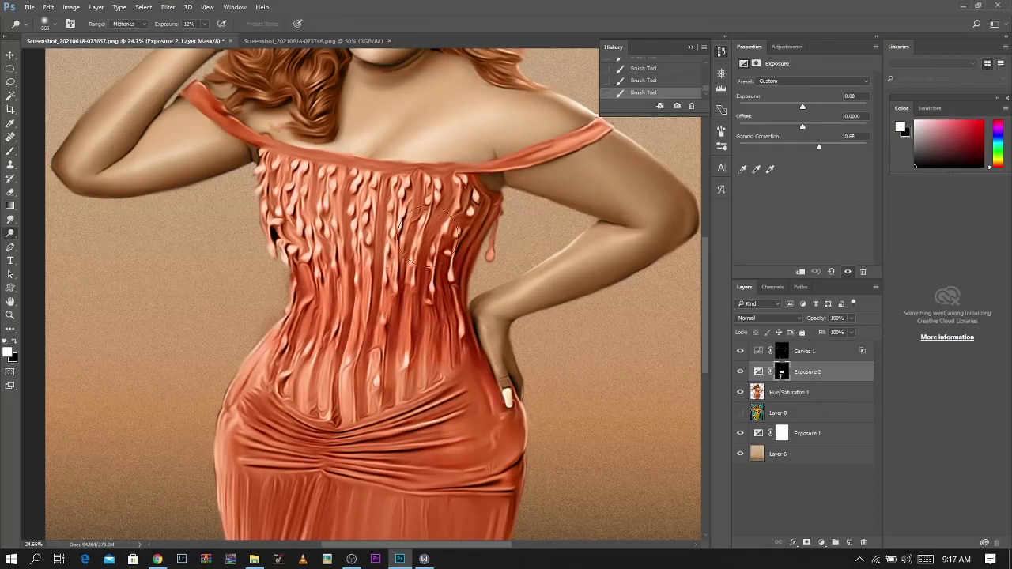
Dodge the dress's waist and upper skirt on Hue/Saturation 1 with midtones at 12% exposure and a large soft brush
mouse_move(442, 246)
mouse_down()
mouse_move(449, 238)
mouse_move(346, 219)
mouse_up()
click(827, 394)
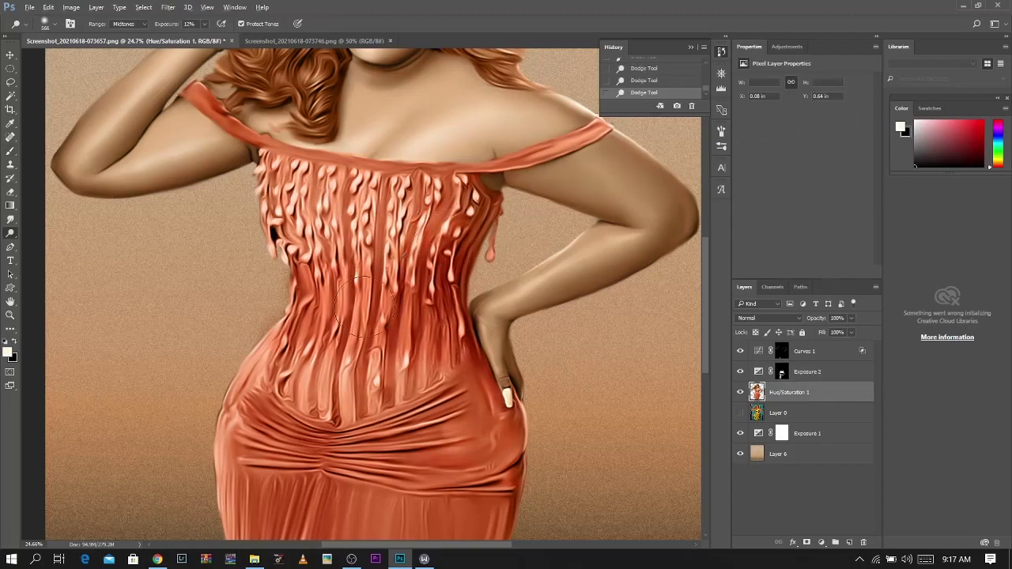
scroll(349, 326, down, 10)
scroll(352, 332, up, 6)
mouse_move(370, 465)
mouse_down()
mouse_move(391, 466)
mouse_move(372, 384)
mouse_up()
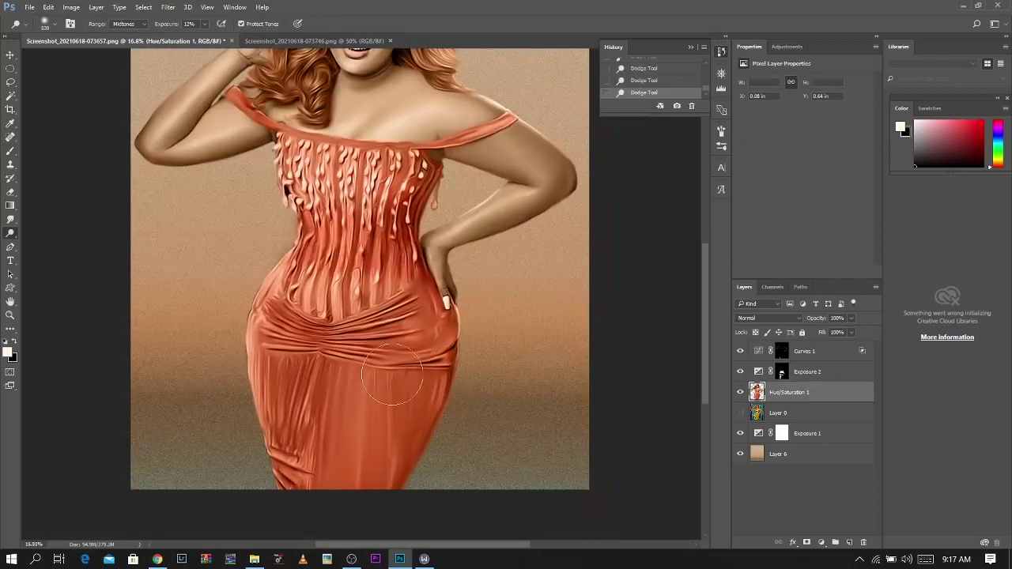
scroll(399, 363, down, 3)
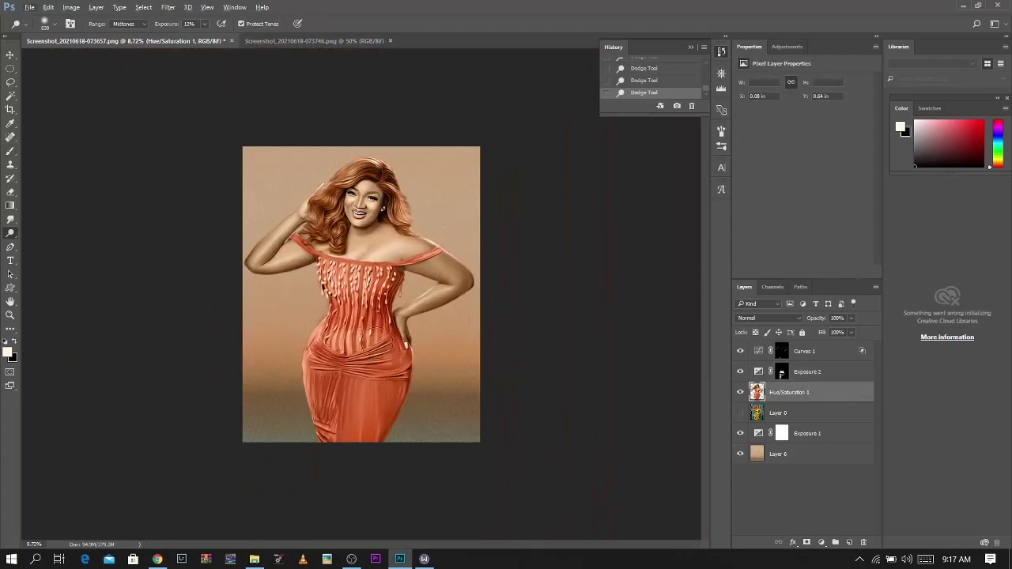
scroll(374, 338, up, 2)
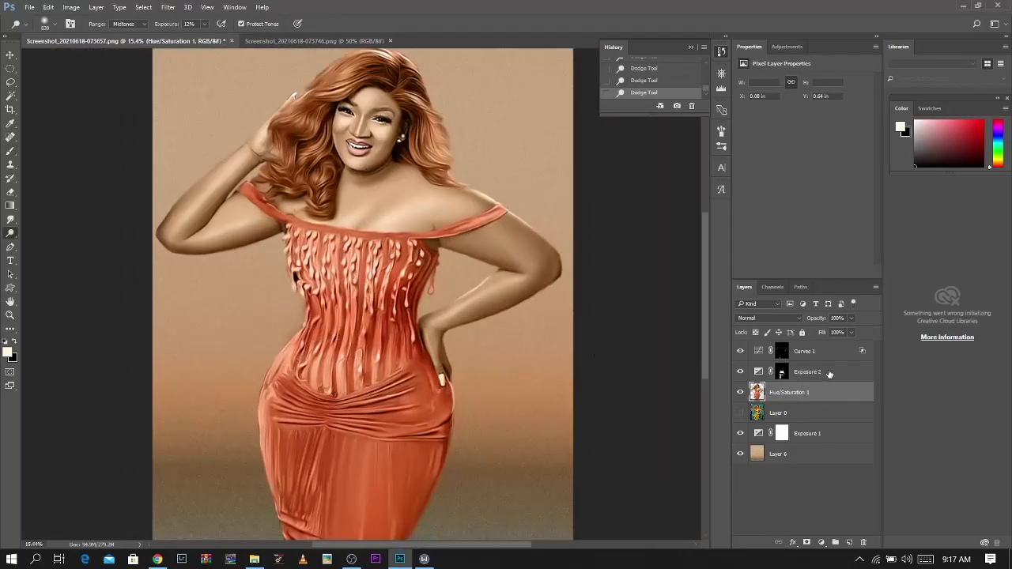
Paint white on the Exposure 2 mask over the dress's lower waist, using a 740 px Brush at 9% flow
key(alt+bracketright)
key(b)
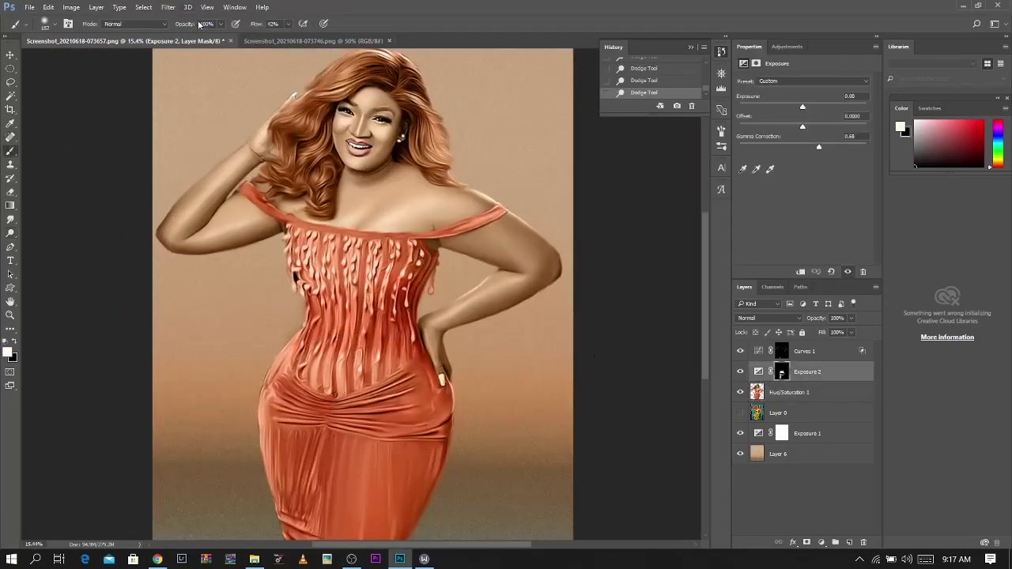
mouse_move(343, 373)
mouse_down()
mouse_move(364, 373)
mouse_move(347, 375)
mouse_up()
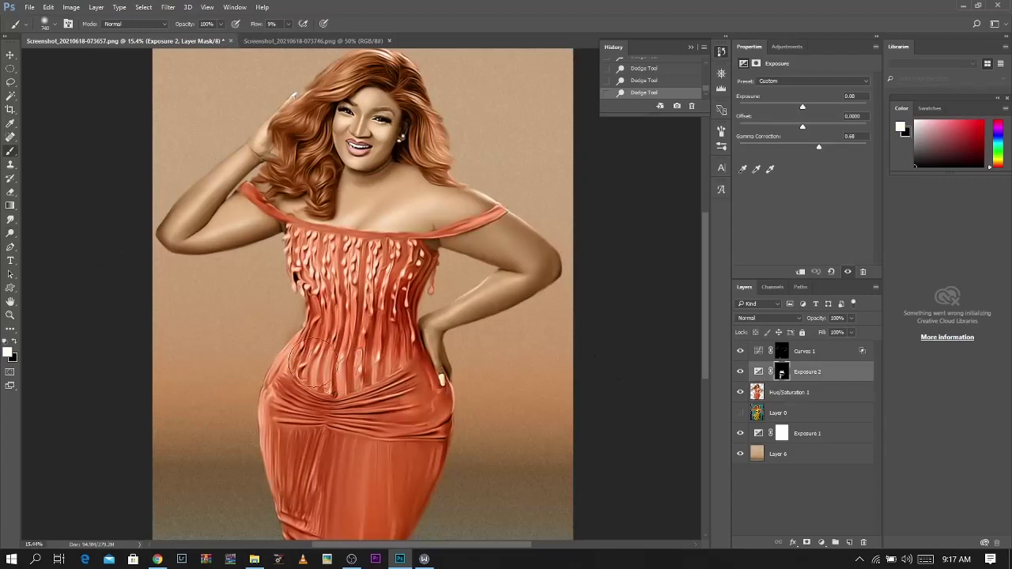
scroll(405, 314, down, 3)
scroll(381, 249, up, 3)
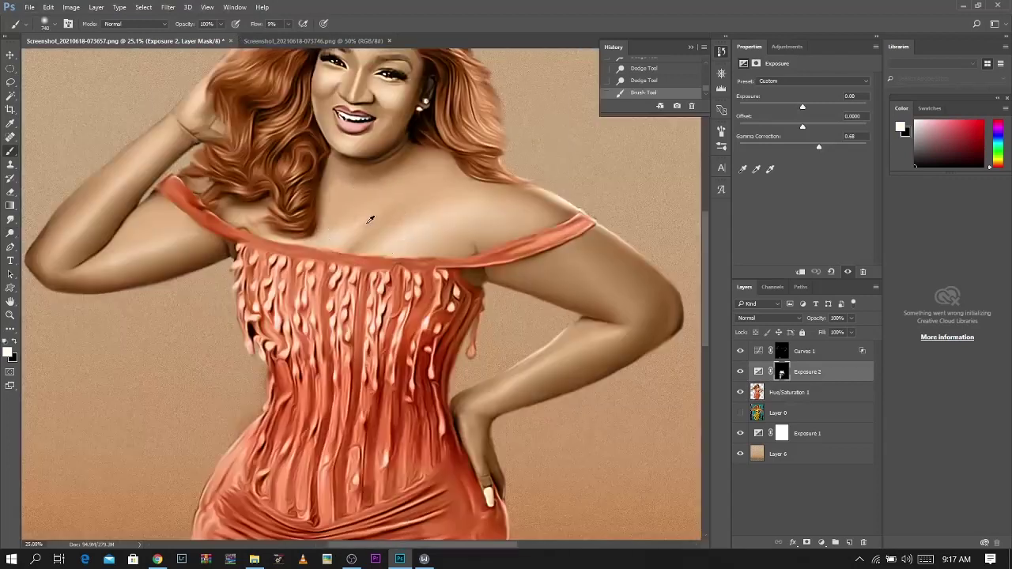
Add a Levels adjustment above Curves 1, lower its output white level to 238 and invert its mask
click(741, 352)
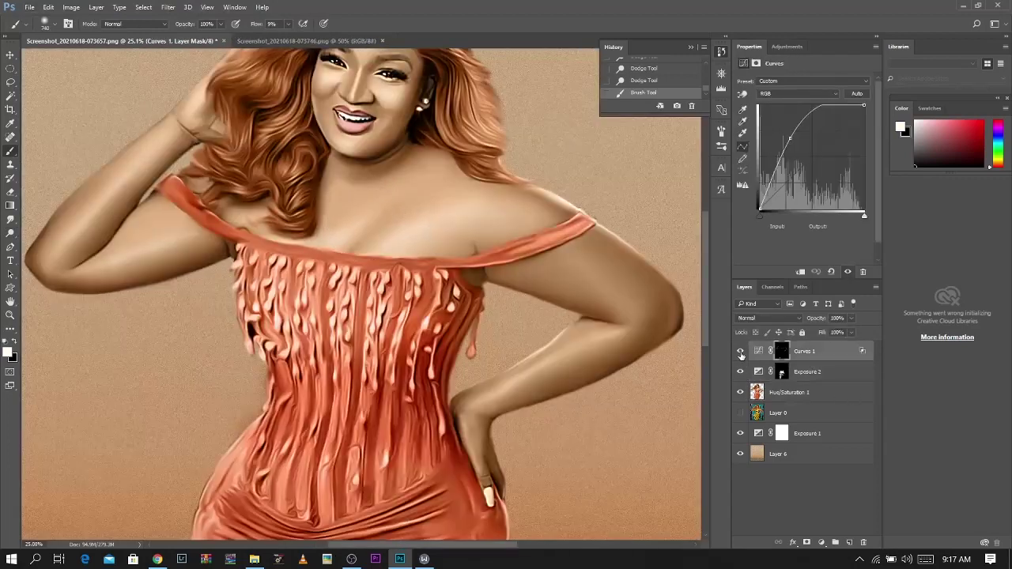
click(823, 543)
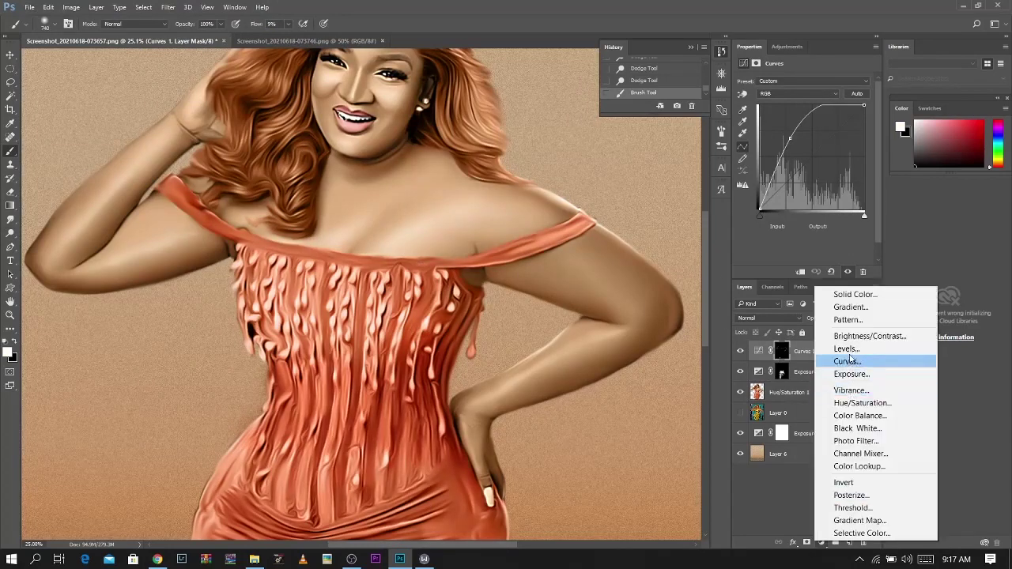
click(846, 358)
drag(864, 187, 860, 186)
key(ctrl+i)
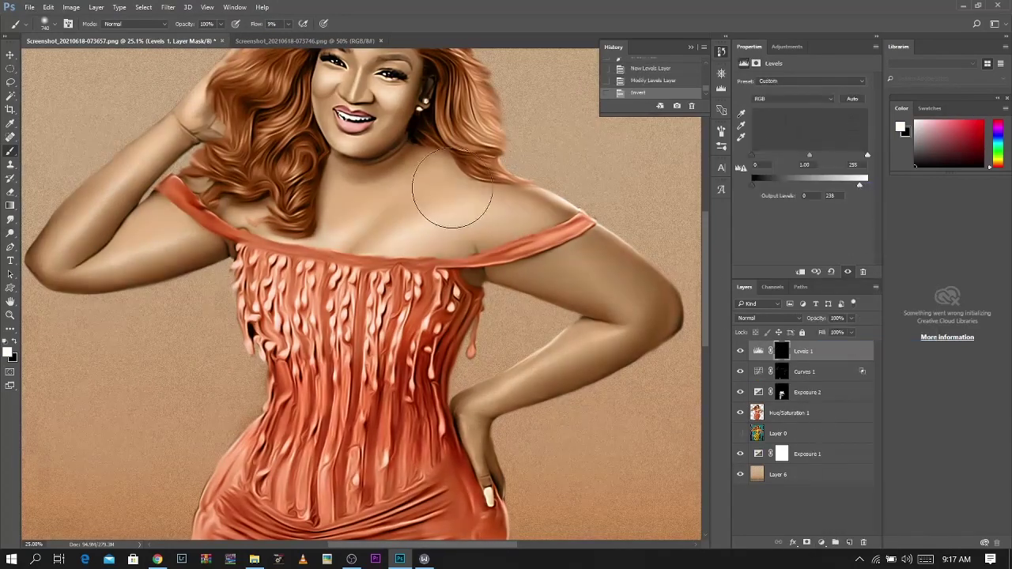
Paint white on the Levels 1 mask over the chest, compare with the layer hidden, and set the layer's opacity to 45%
mouse_move(350, 215)
mouse_down()
mouse_move(458, 214)
mouse_move(380, 221)
mouse_up()
click(740, 353)
click(741, 353)
click(741, 353)
click(741, 353)
key(Return)
key(ctrl+0)
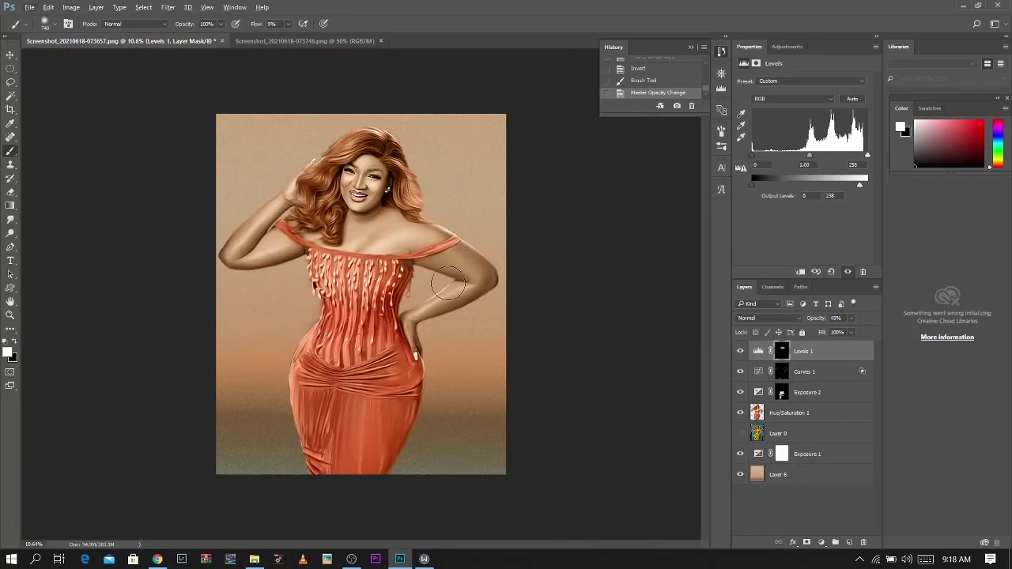
Add an Exposure adjustment directly above Layer 6 and nudge its Offset slightly upward
click(811, 474)
click(820, 543)
click(834, 375)
drag(802, 129, 803, 129)
Create a new layer above Layer 6 and set a dark brown based on the background as the foreground colour for a soft Brush
click(850, 542)
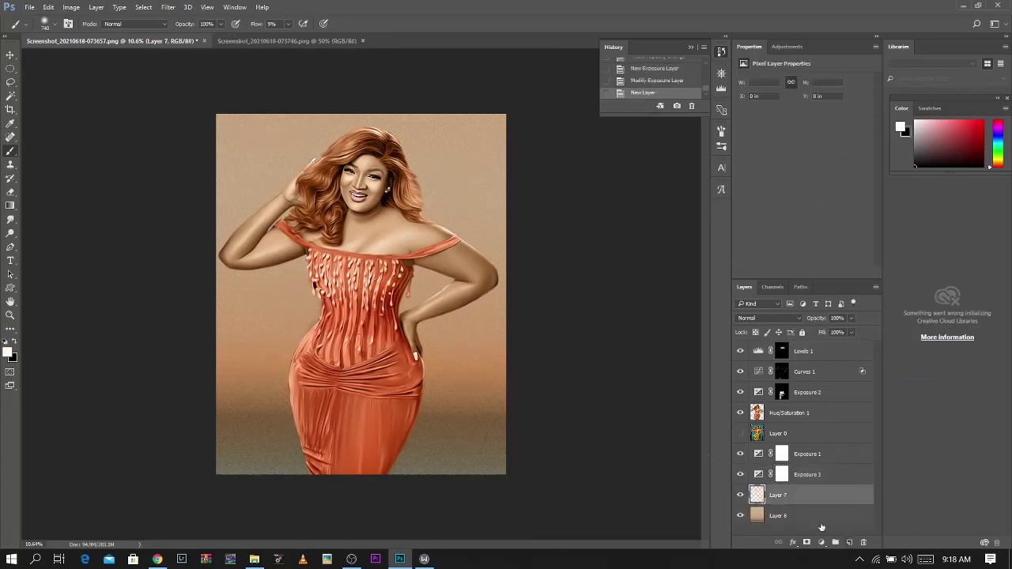
key(x)
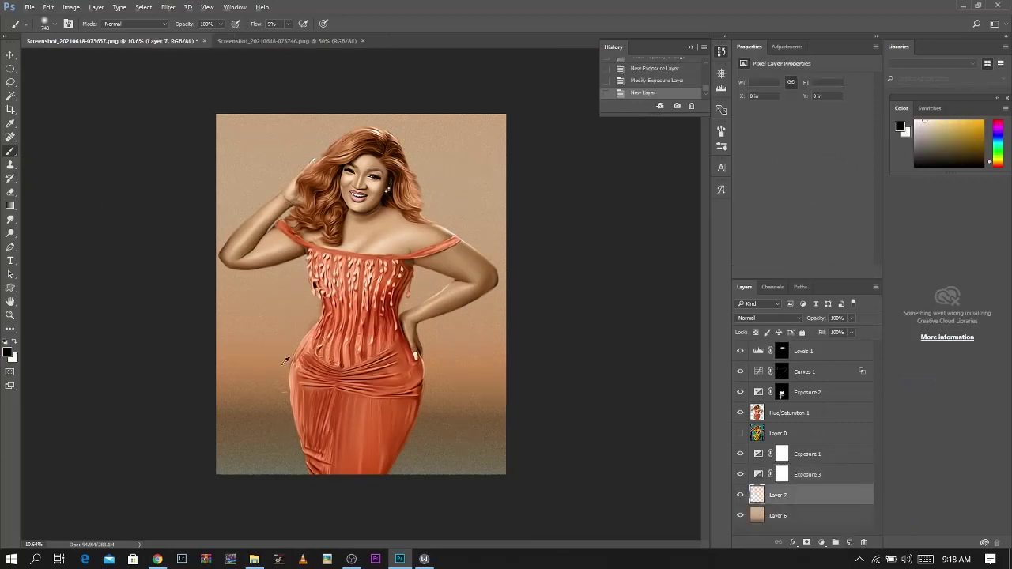
alt+click(285, 423)
alt+click(305, 320)
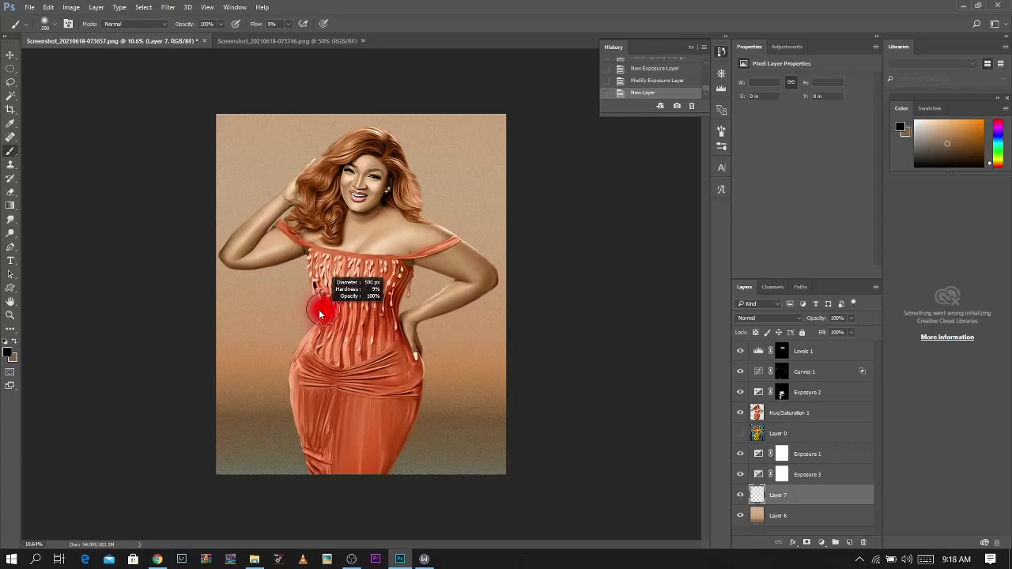
click(8, 352)
click(839, 150)
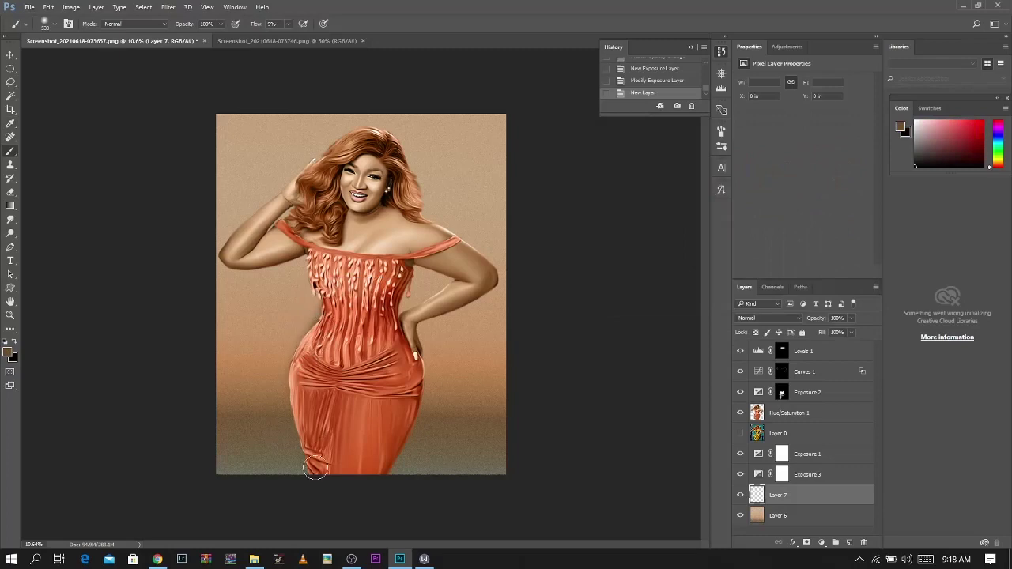
Paint a soft brown shadow on Layer 7 around the skirt, hips, waist and bent arm at 9% flow
drag(321, 480, 323, 483)
mouse_move(380, 462)
mouse_down()
mouse_move(410, 414)
mouse_move(403, 366)
mouse_up()
drag(313, 354, 335, 428)
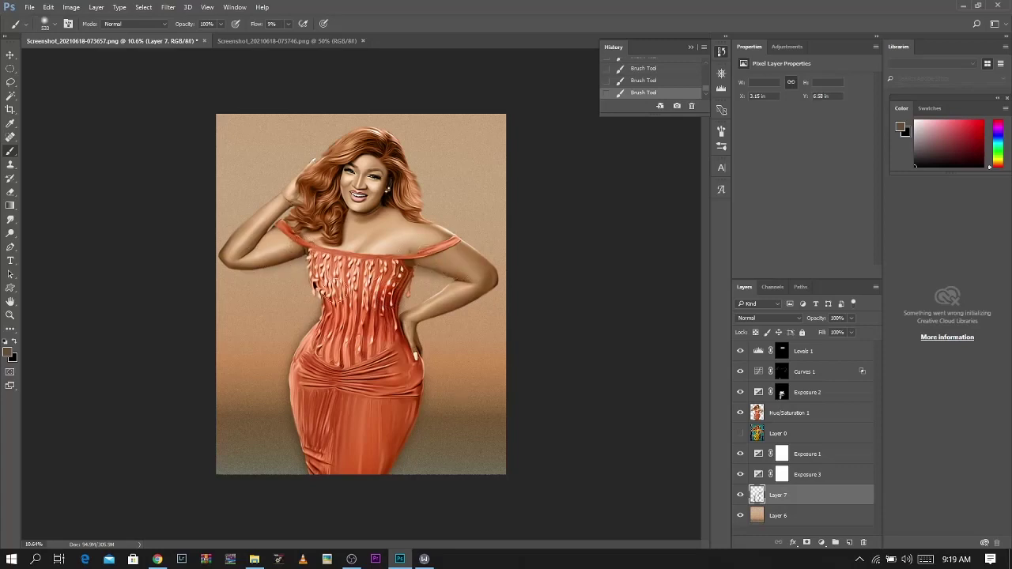
drag(467, 309, 460, 306)
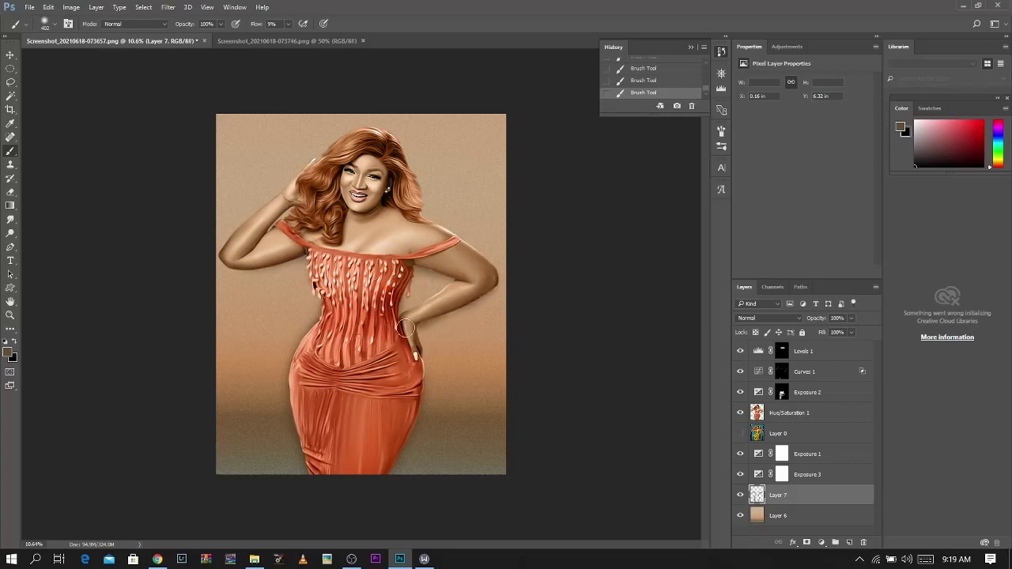
key(x)
mouse_move(451, 346)
mouse_down()
mouse_move(466, 341)
mouse_move(454, 346)
mouse_up()
key(ctrl+z)
Add a mask to Layer 7, paint black beside the hand on the hip to soften the shadow, and apply the mask
click(821, 544)
click(807, 544)
click(807, 542)
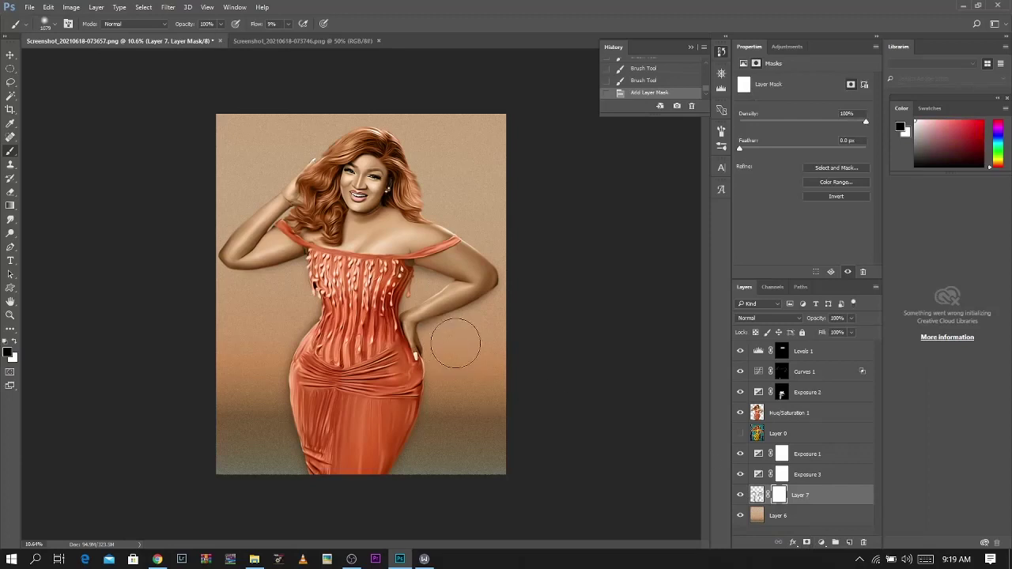
mouse_move(430, 343)
mouse_down()
mouse_move(486, 328)
mouse_move(450, 358)
mouse_up()
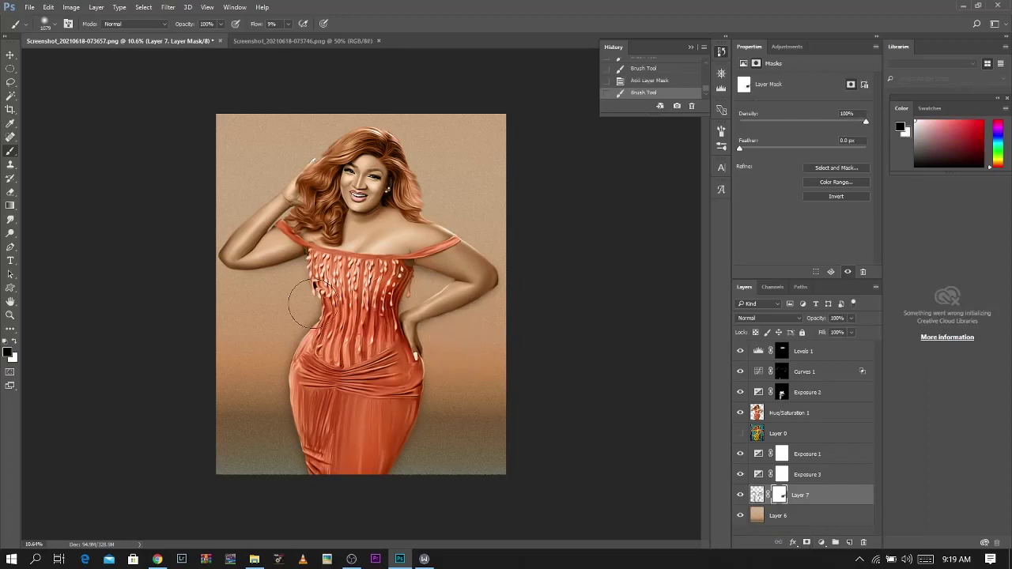
right_click(785, 497)
click(815, 409)
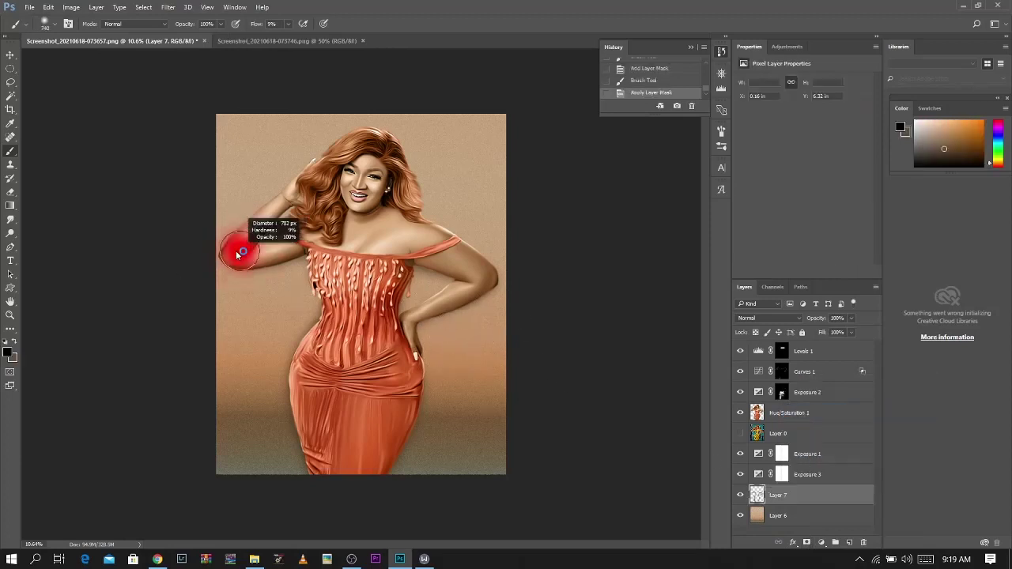
Extend the brown shadow on Layer 7 under the raised arm and beside the hair and shoulder
drag(319, 257, 247, 264)
scroll(366, 252, down, 2)
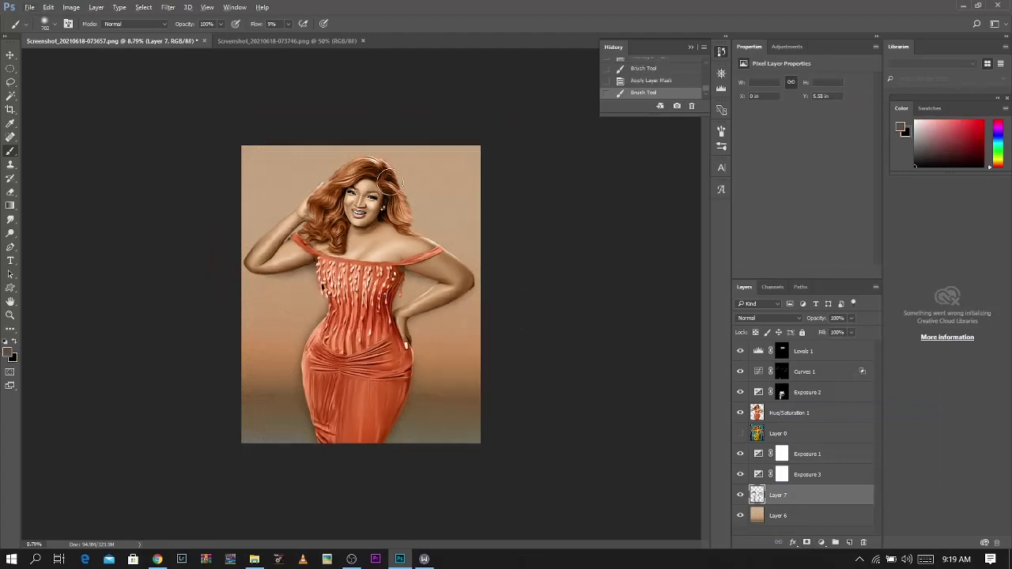
alt+right_click(428, 197)
mouse_move(419, 253)
mouse_down()
mouse_move(420, 237)
mouse_move(492, 229)
mouse_move(495, 240)
mouse_up()
Mask out excess shadow beside the hair and shoulder by painting black on a new Layer 7 mask, and apply the mask
click(807, 543)
key(x)
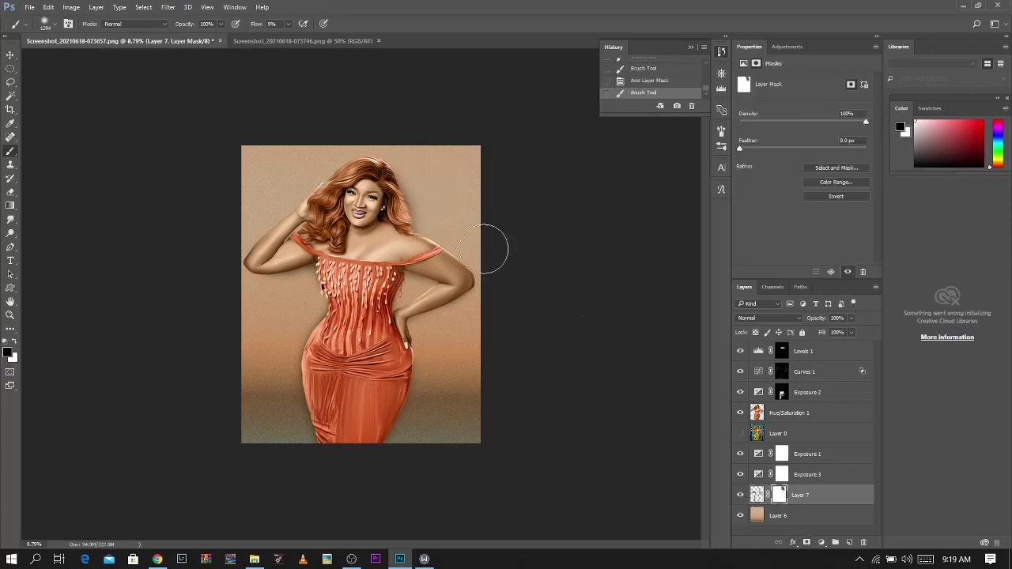
click(741, 497)
right_click(779, 496)
click(830, 413)
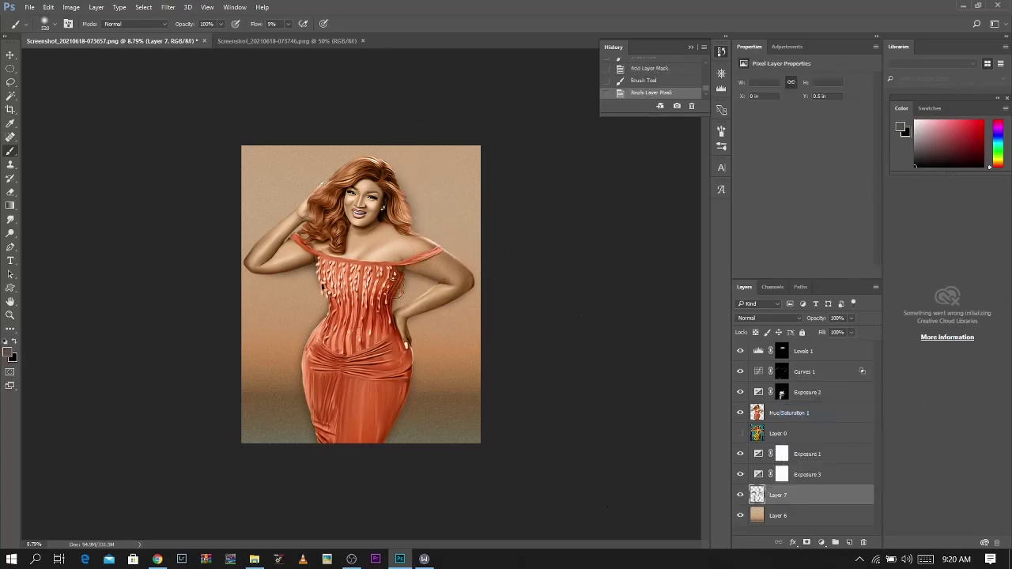
Paint more brown shadow on Layer 7 in the gap between torso and bent arm and beside the hip
drag(396, 261, 419, 268)
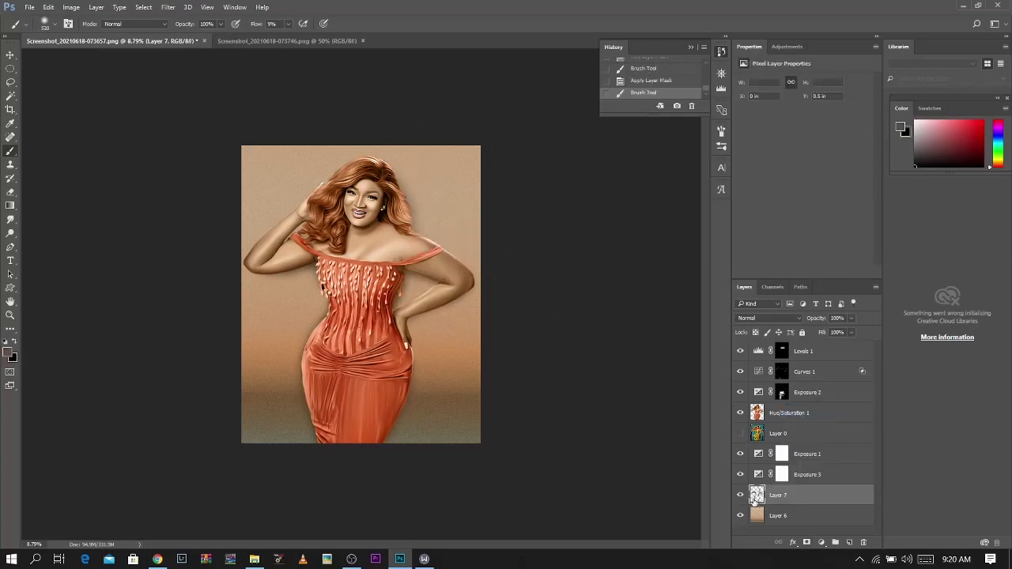
mouse_move(399, 352)
mouse_down()
mouse_move(378, 377)
mouse_move(382, 364)
mouse_up()
drag(396, 305, 396, 313)
alt+right_click(392, 318)
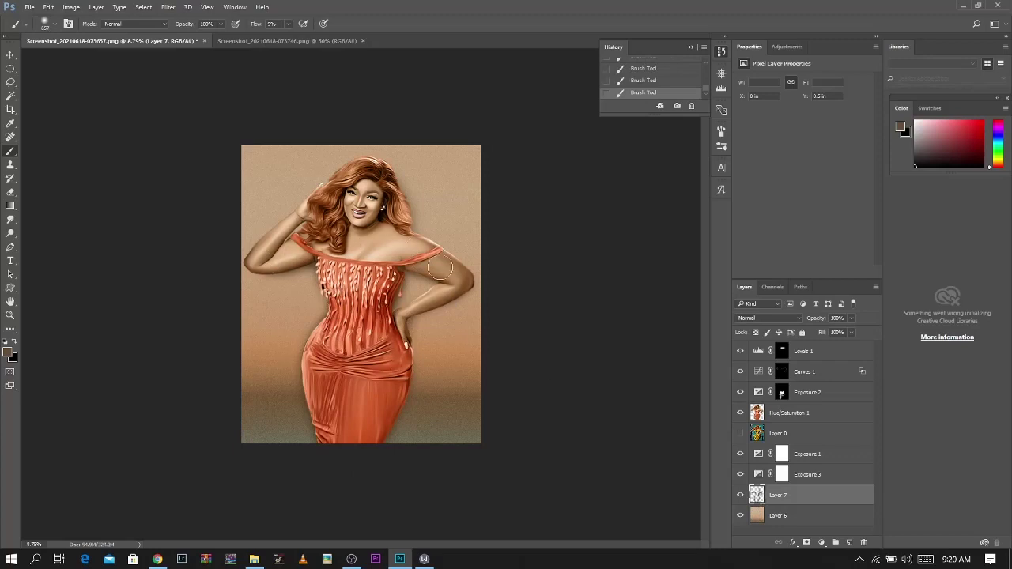
Compare the image with and without Layer 7, and set the layer's fill to 58%
click(739, 496)
click(739, 495)
click(739, 495)
click(739, 495)
text(58)
key(Return)
scroll(397, 340, down, 5)
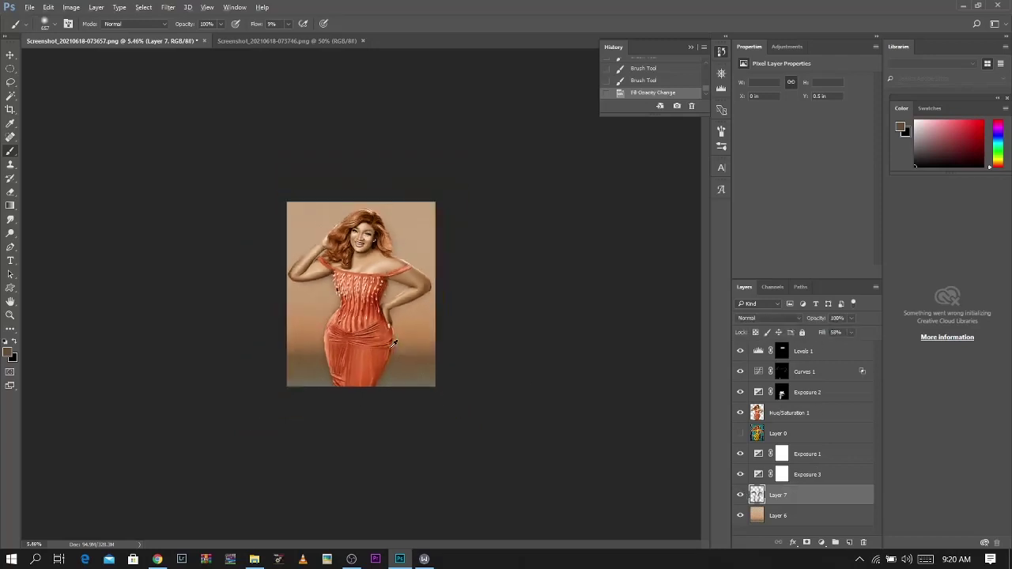
scroll(405, 327, up, 7)
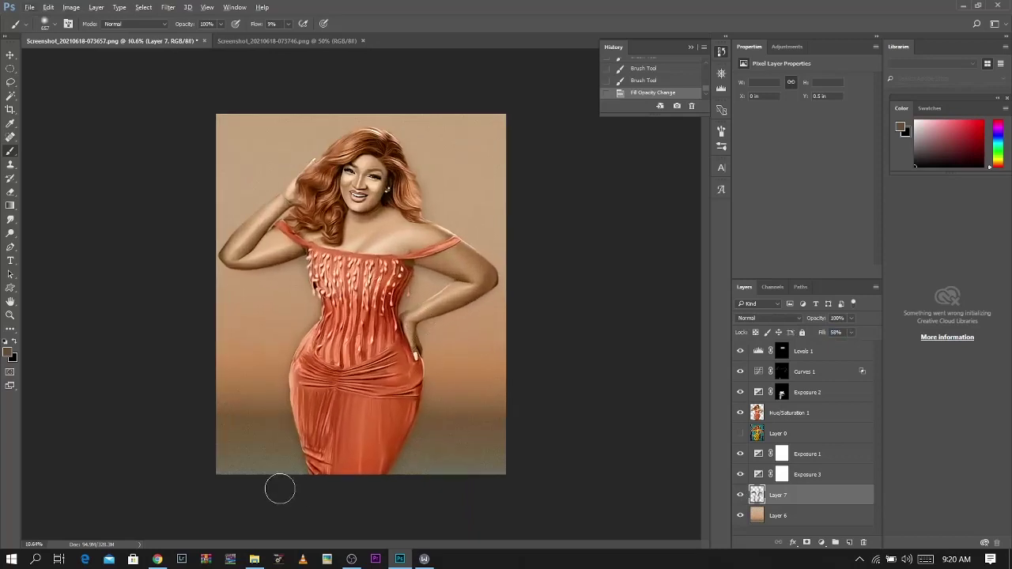
Find the OFFICIALPRIXCO LOGO Photoshop file with Windows search and open it
click(35, 559)
text(of)
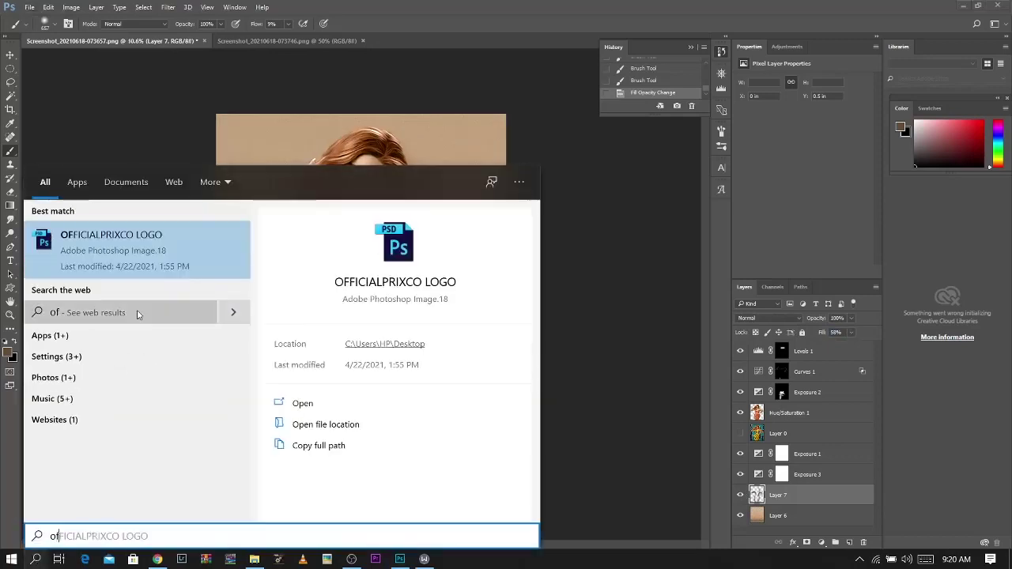
click(181, 256)
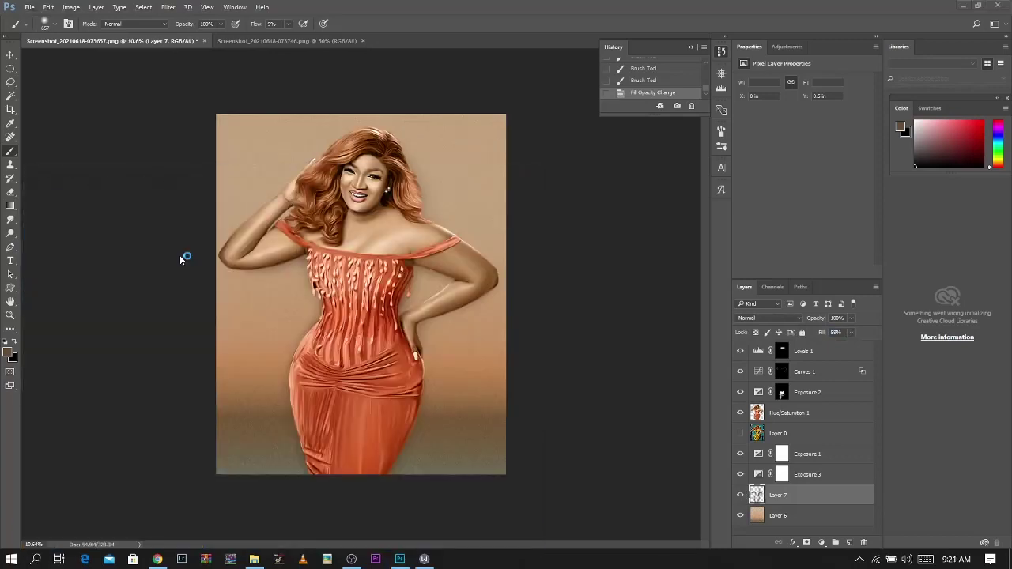
Copy the Curves 1 copy and Rounded Rectangle 1 logo layers, without the Background, into the portrait document using the Move tool
click(10, 56)
drag(419, 162, 313, 98)
click(466, 196)
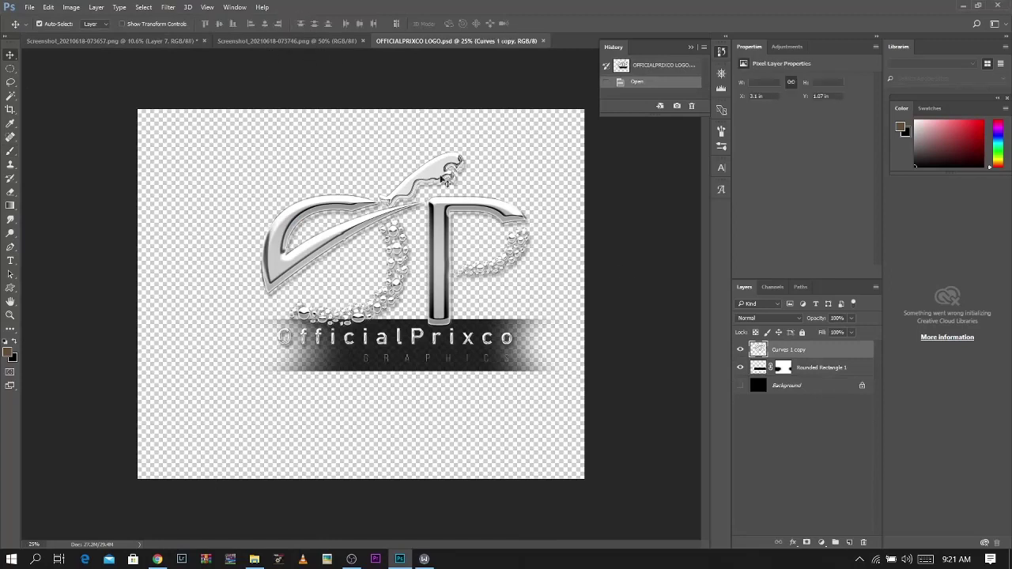
shift+click(810, 387)
ctrl+click(812, 387)
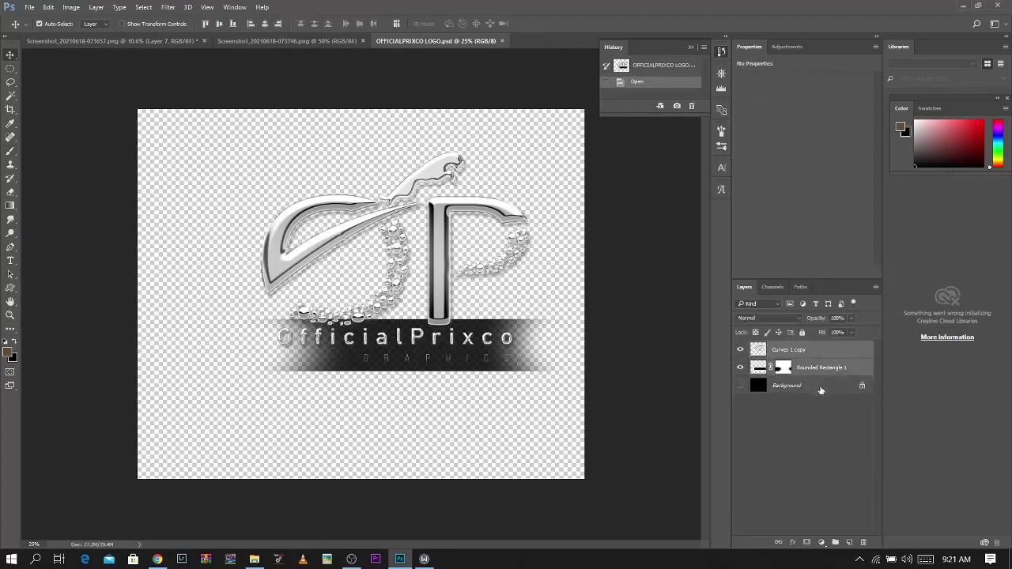
drag(444, 205, 342, 144)
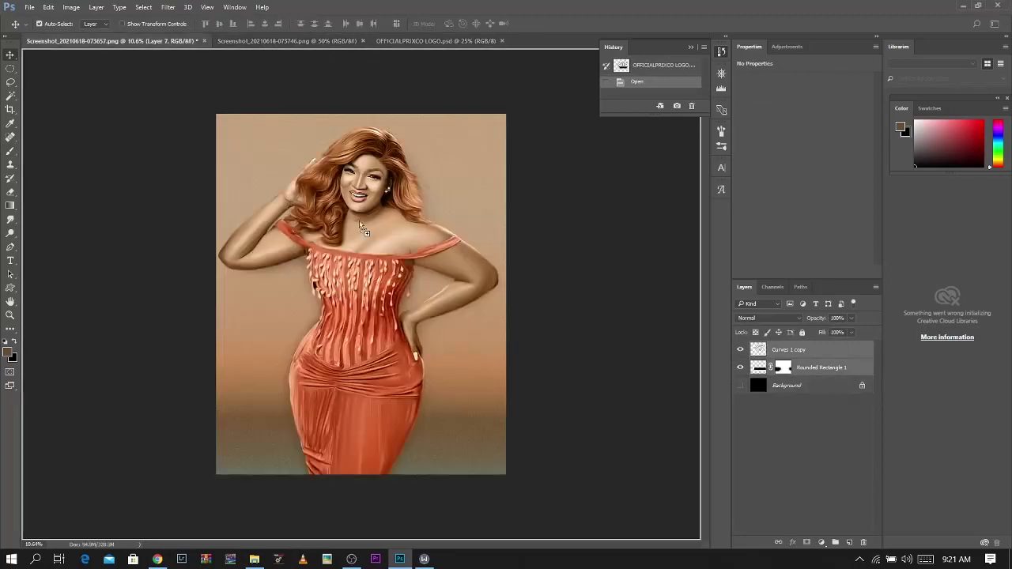
drag(404, 428, 407, 431)
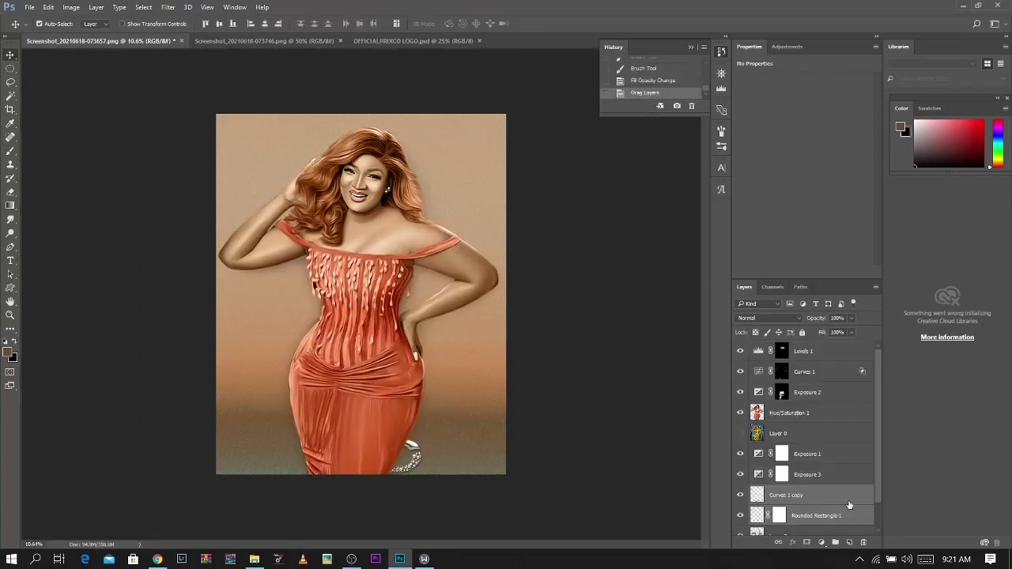
Raise both logo layers to the top of the layer stack and scale the logo down onto the lower skirt
drag(842, 501, 808, 353)
key(ctrl+t)
drag(295, 514, 411, 448)
drag(419, 440, 388, 437)
key(Return)
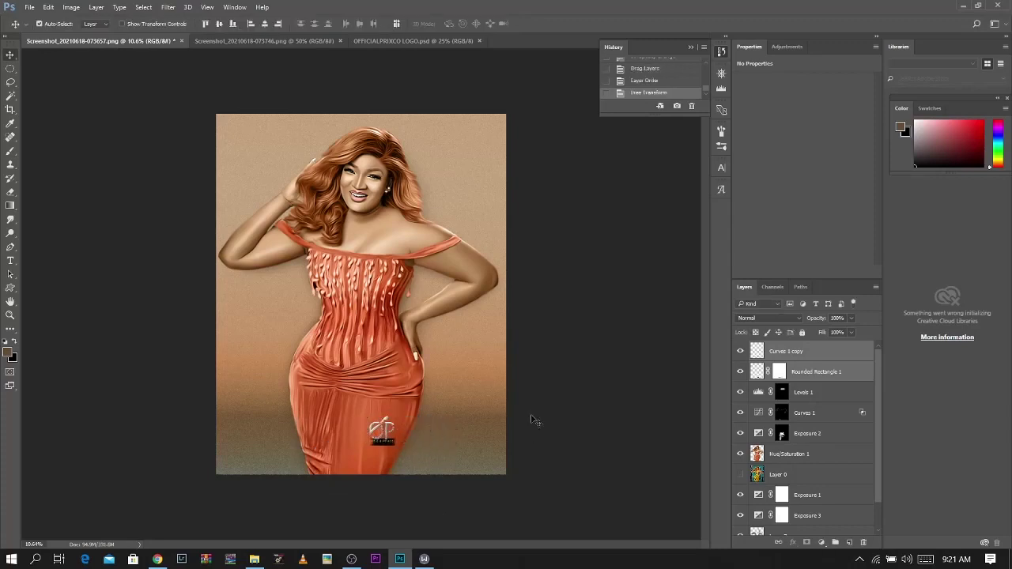
Reposition the logo onto the dress's hip just below the hand
key(ctrl+t)
drag(398, 446, 401, 381)
key(Return)
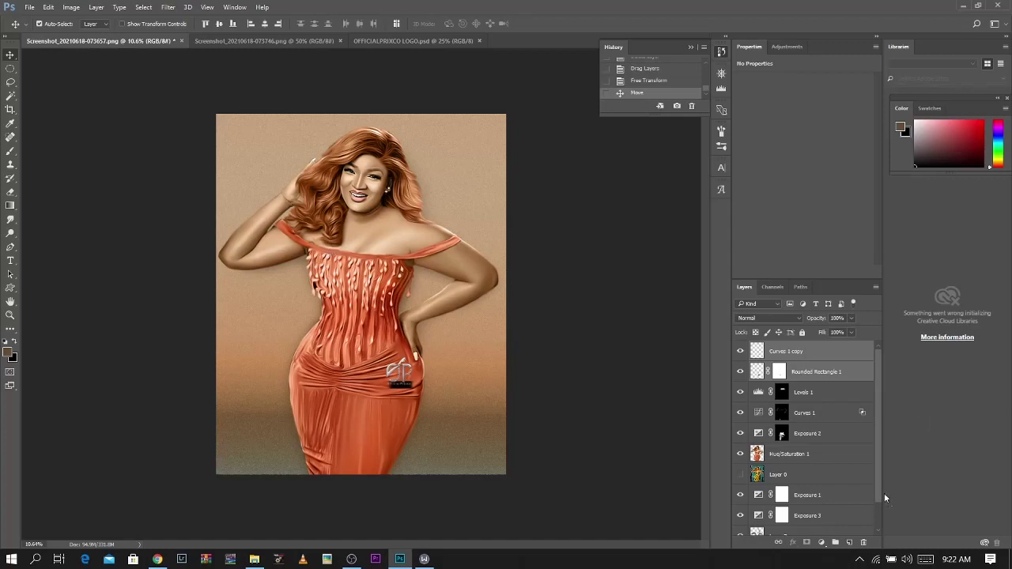
Add an empty layer directly beneath Layer 7, sample the backdrop's tan as the painting colour, and choose a large textured brush preset
scroll(839, 518, down, 2)
click(823, 527)
click(850, 543)
click(11, 151)
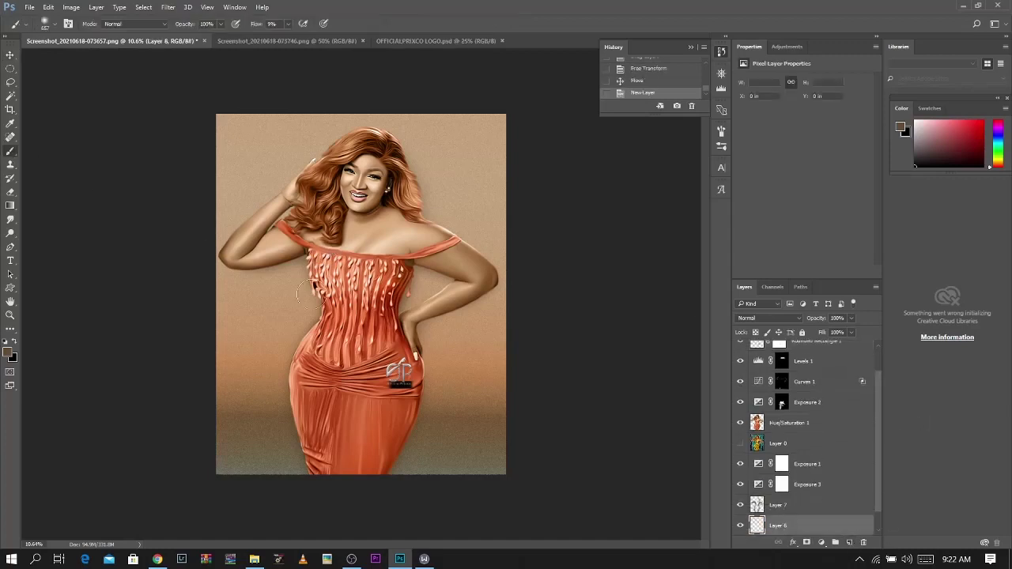
alt+click(296, 283)
right_click(330, 313)
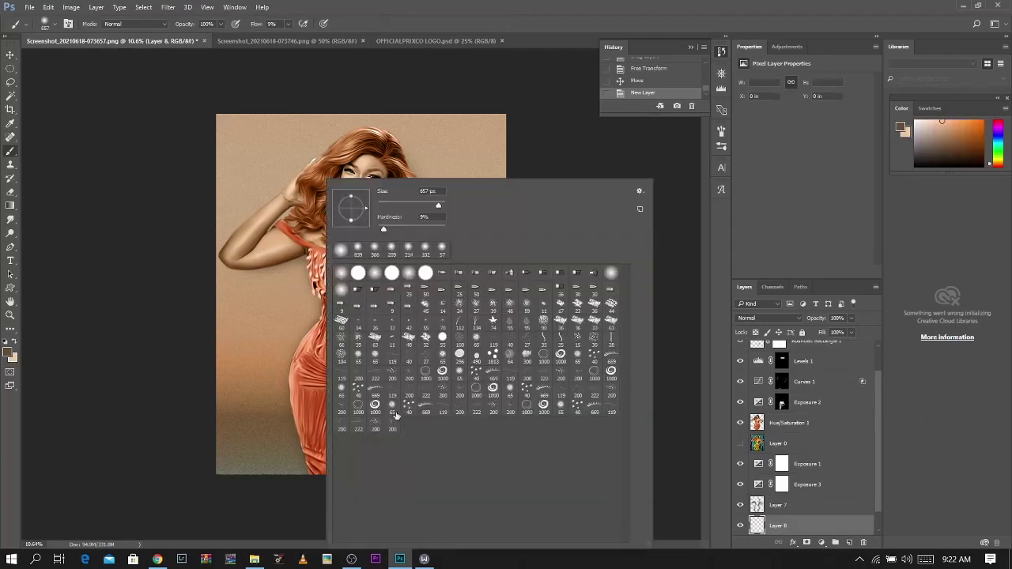
double_click(530, 359)
mouse_move(431, 342)
mouse_down()
mouse_move(421, 338)
mouse_move(432, 346)
mouse_up()
key(x)
Try to brush a light peach glow onto the backdrop around the head and raised arm
click(7, 353)
click(631, 155)
key(Return)
drag(349, 176, 362, 180)
drag(335, 168, 349, 173)
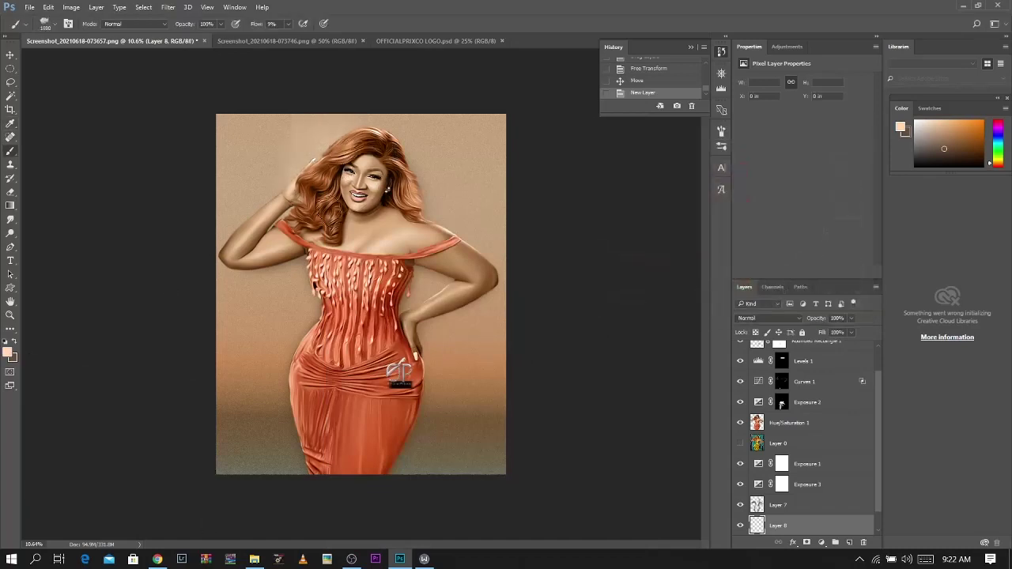
drag(255, 239, 308, 283)
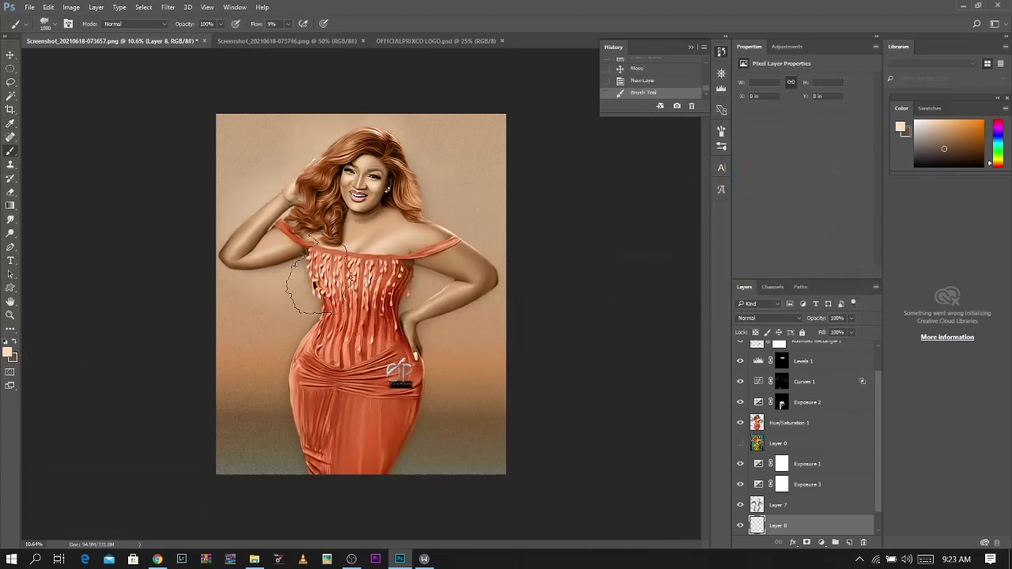
key(ctrl+z)
Paint a soft glow in a very pale cream onto the backdrop around the hair, raised arm and shoulder
click(7, 353)
click(612, 155)
key(Return)
mouse_move(359, 163)
mouse_down()
mouse_move(339, 163)
mouse_move(340, 151)
mouse_move(309, 219)
mouse_move(280, 227)
mouse_move(268, 252)
mouse_up()
click(263, 264)
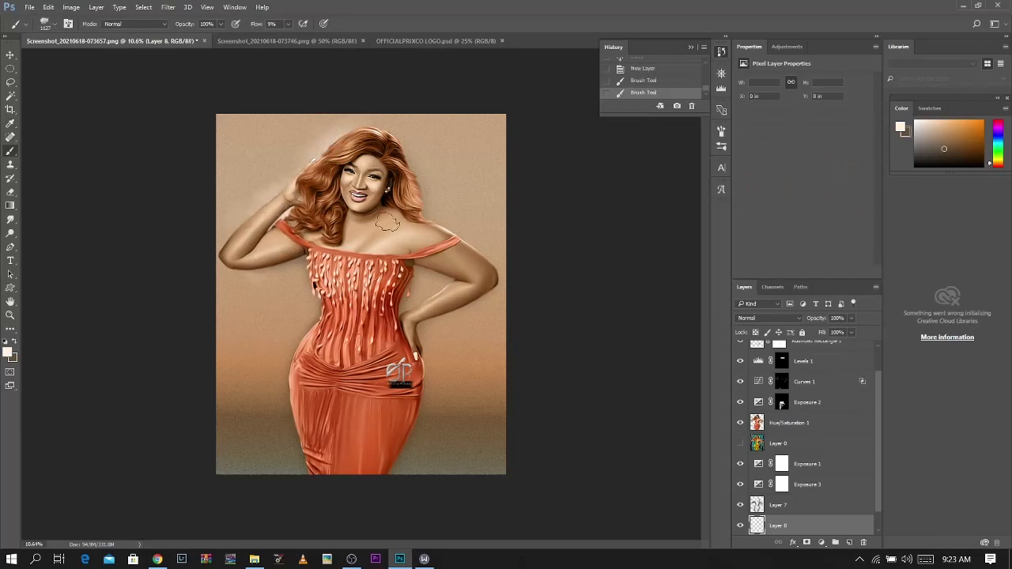
mouse_move(380, 151)
mouse_down()
mouse_move(394, 164)
mouse_move(396, 152)
mouse_move(411, 215)
mouse_up()
click(412, 215)
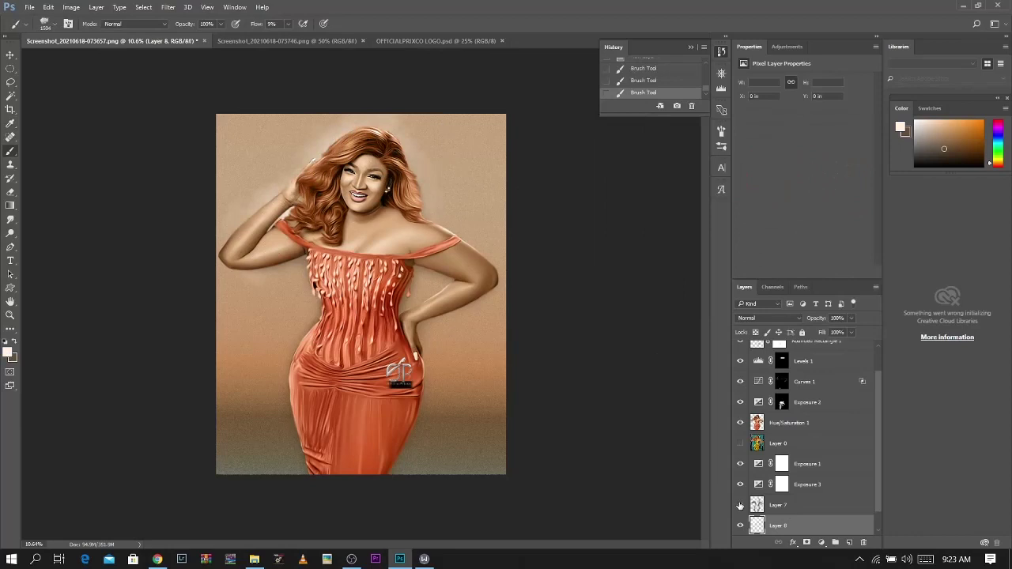